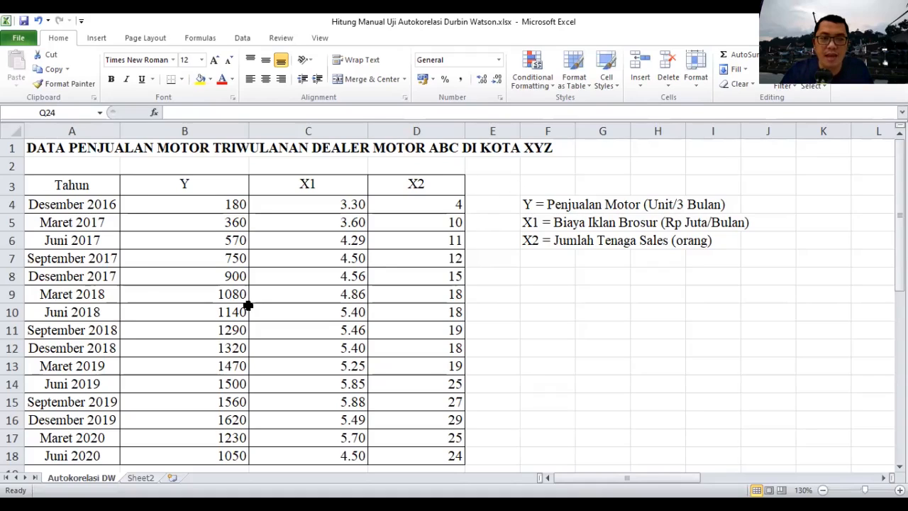
Review the quarterly motorcycle sales table and highlight the Y values in B4:B18
{"action": "scroll", "coordinate": [249, 306], "scroll_direction": "down", "scroll_amount": 1}
{"action": "scroll", "coordinate": [131, 212], "scroll_direction": "up", "scroll_amount": 1}
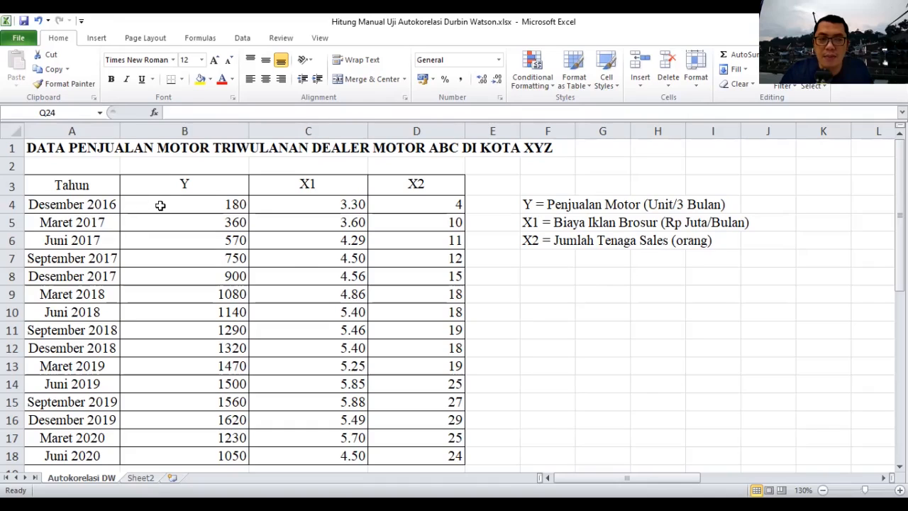
{"action": "left_click_drag", "start_coordinate": [160, 205], "coordinate": [173, 448]}
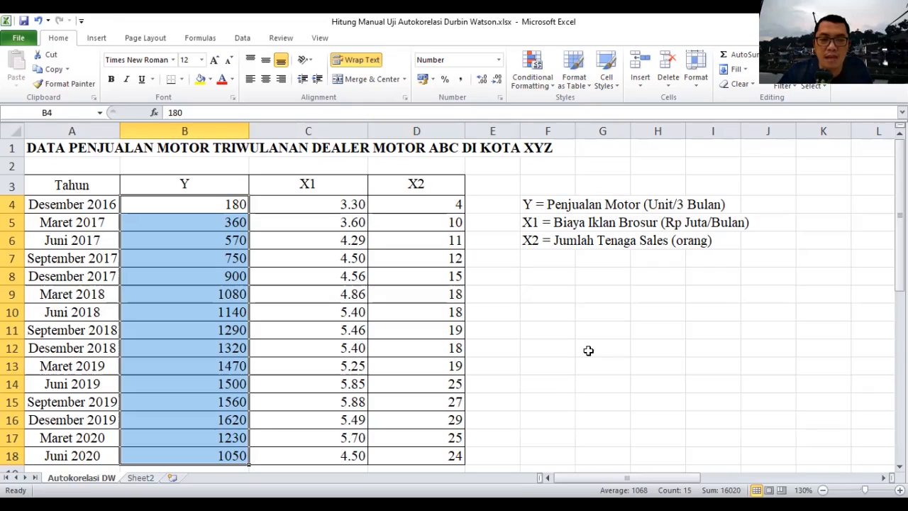
{"action": "scroll", "coordinate": [548, 366], "scroll_direction": "down", "scroll_amount": 1}
{"action": "scroll", "coordinate": [533, 365], "scroll_direction": "down", "scroll_amount": 1}
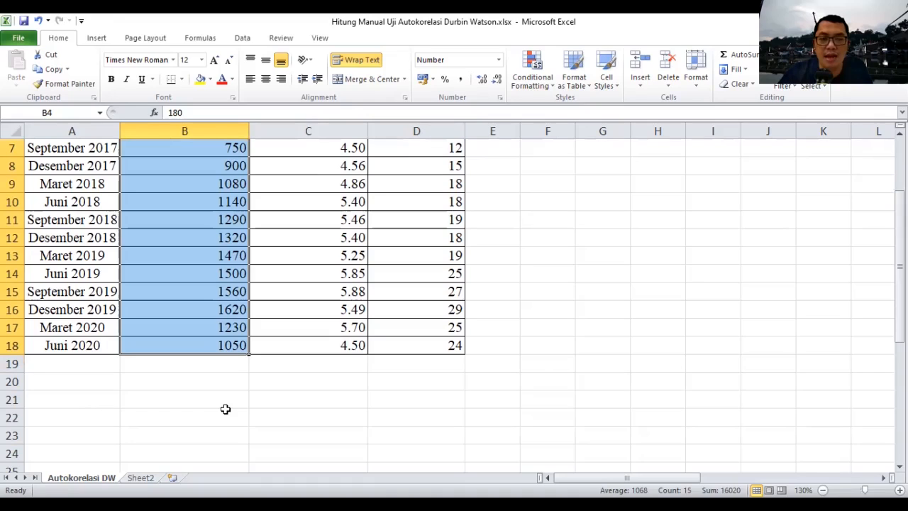
{"action": "scroll", "coordinate": [225, 410], "scroll_direction": "up", "scroll_amount": 2}
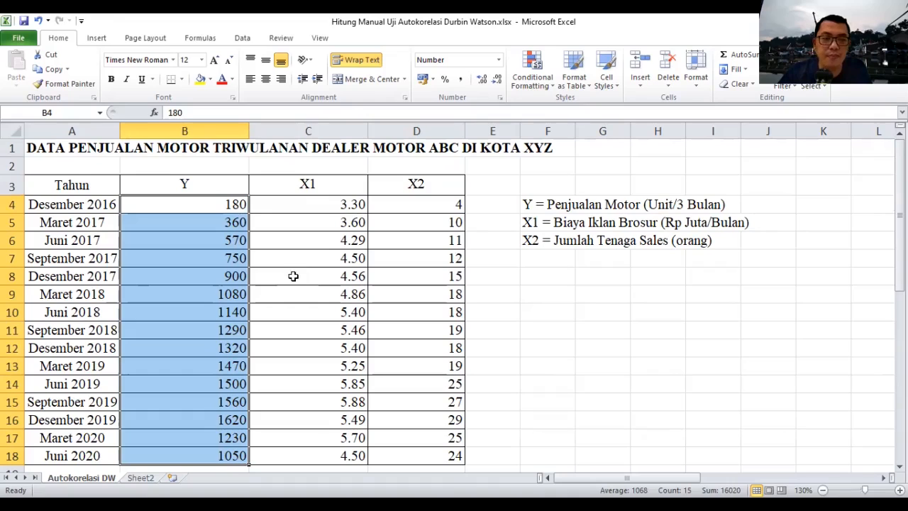
Select empty cell A21 below the data table and open the Regression tool from the Data Analysis tools
{"action": "scroll", "coordinate": [88, 351], "scroll_direction": "down", "scroll_amount": 3}
{"action": "left_click", "coordinate": [88, 347]}
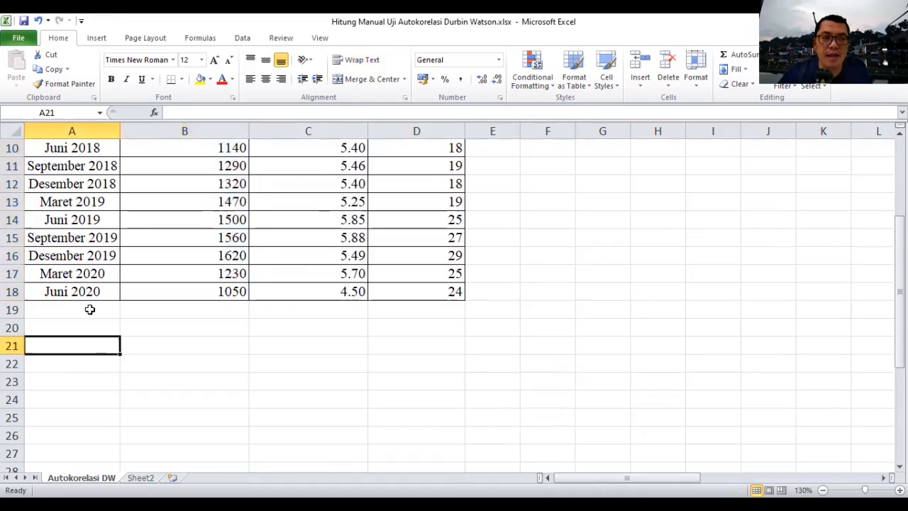
{"action": "scroll", "coordinate": [90, 58], "scroll_direction": "up", "scroll_amount": 2}
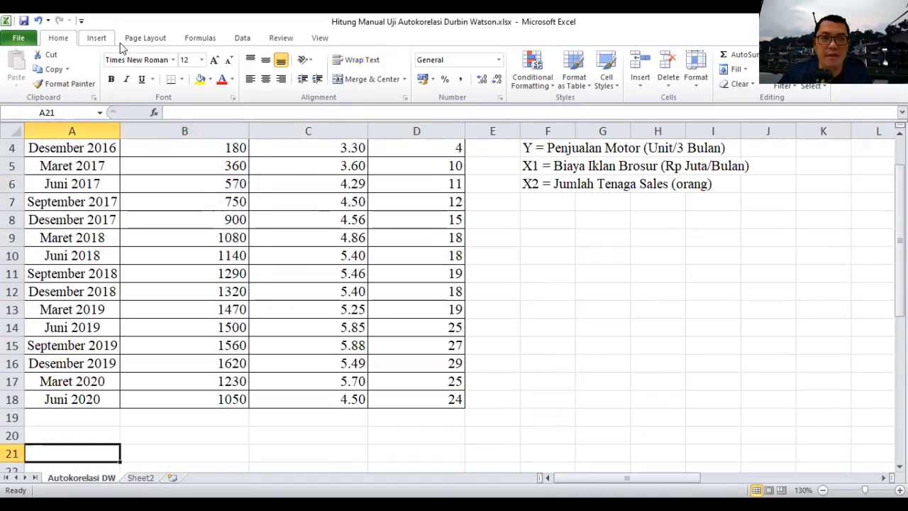
{"action": "left_click", "coordinate": [241, 40]}
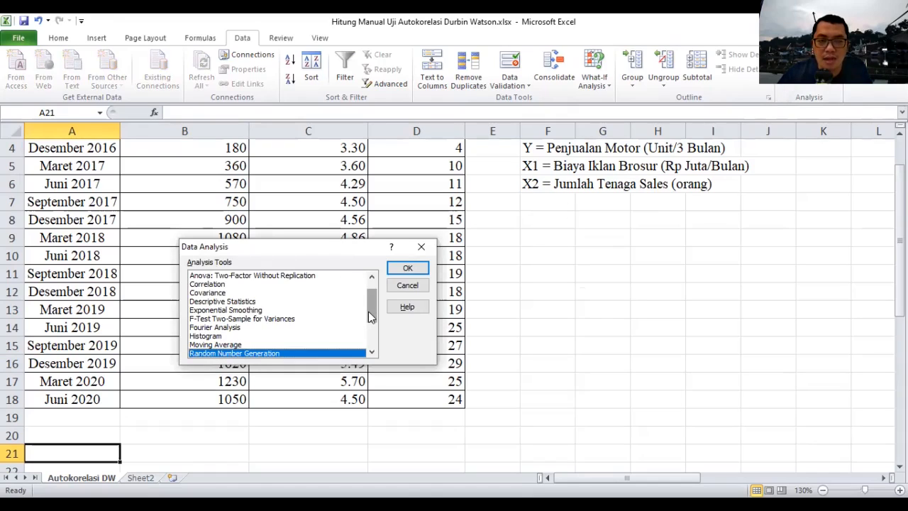
{"action": "scroll", "coordinate": [371, 333], "scroll_direction": "down", "scroll_amount": 1}
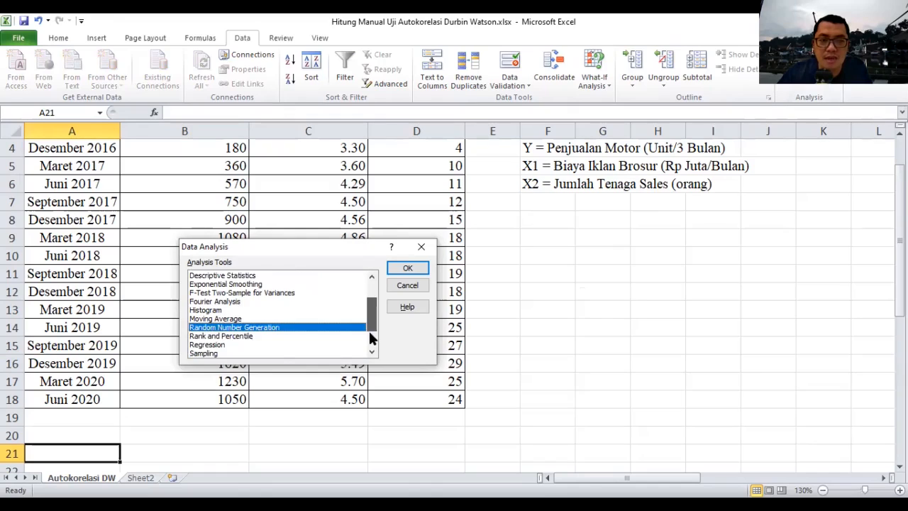
{"action": "scroll", "coordinate": [370, 334], "scroll_direction": "down", "scroll_amount": 1}
{"action": "left_click", "coordinate": [241, 320]}
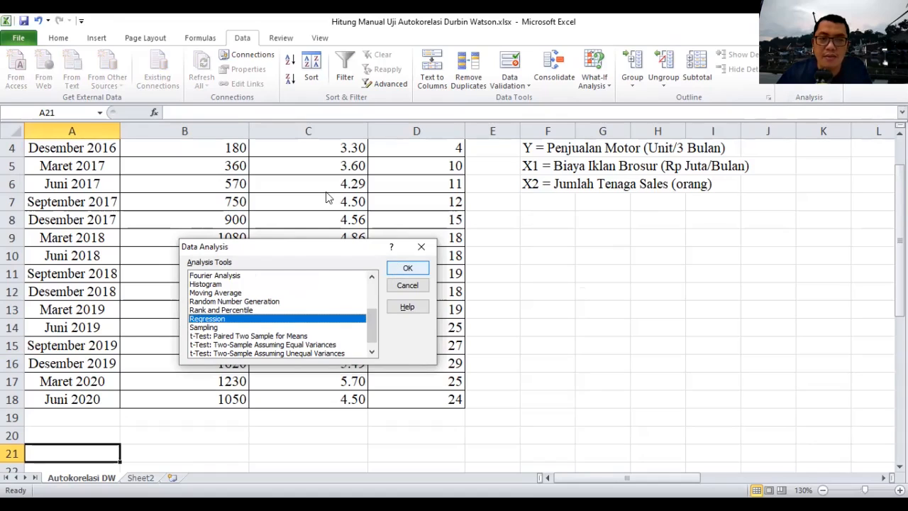
{"action": "key", "text": "Return"}
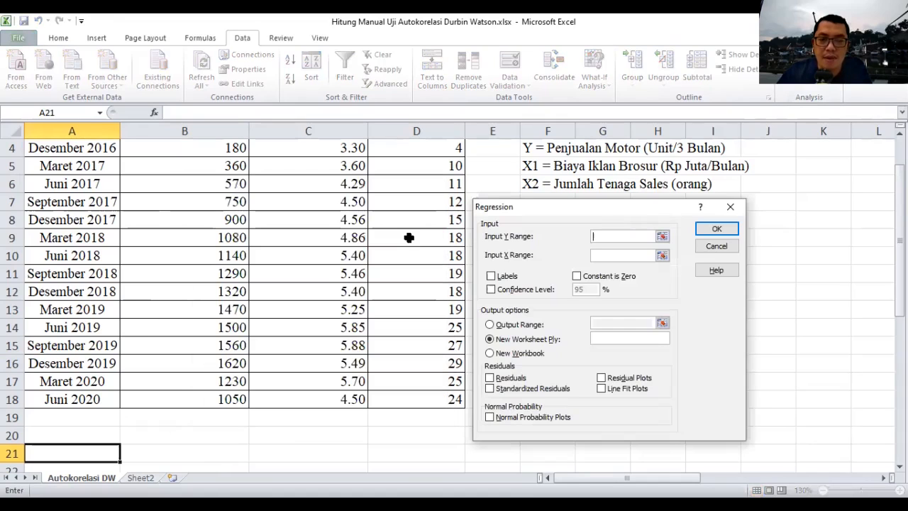
Set the regression's Input Y Range to $B$3:$B$18, including the Y header
{"action": "scroll", "coordinate": [408, 238], "scroll_direction": "up", "scroll_amount": 1}
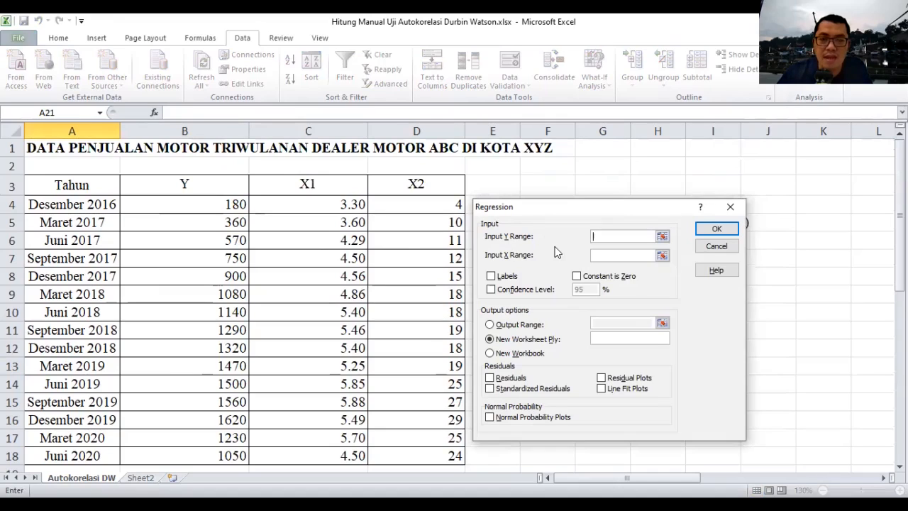
{"action": "left_click", "coordinate": [662, 236]}
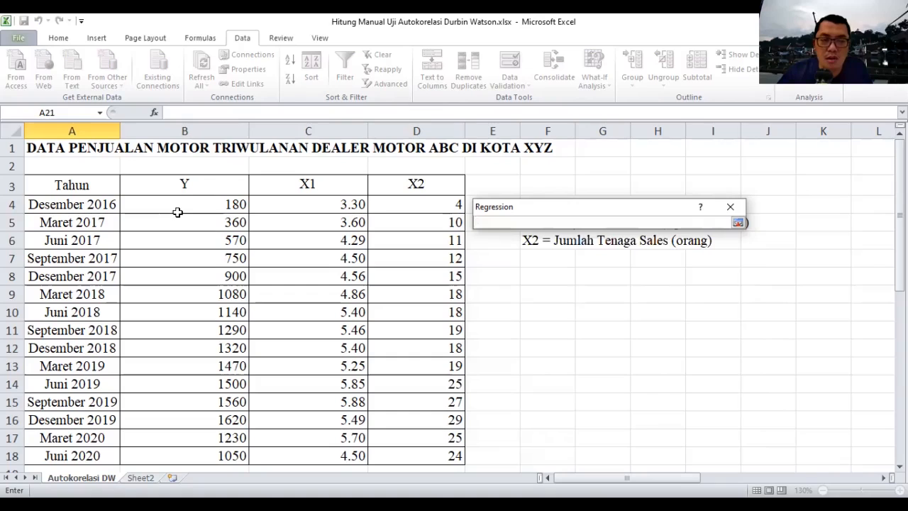
{"action": "left_click_drag", "start_coordinate": [177, 186], "coordinate": [177, 212]}
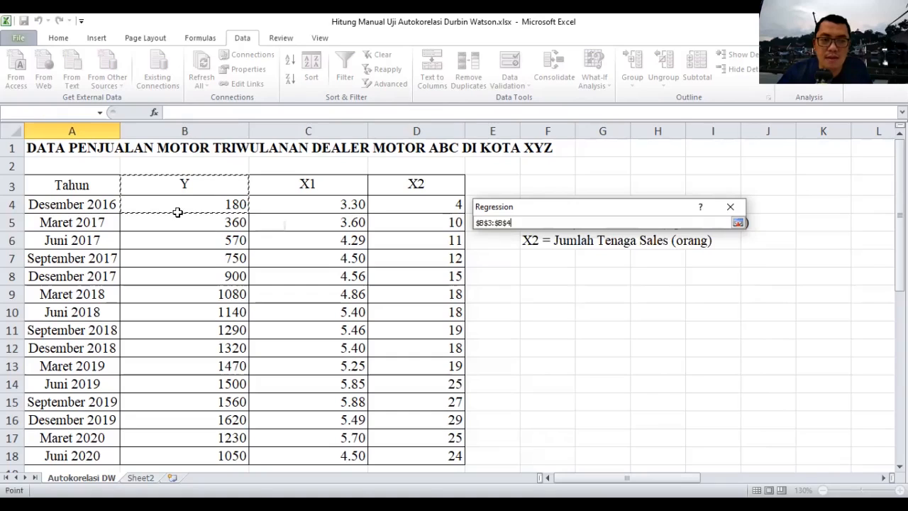
{"action": "left_click", "coordinate": [178, 184]}
{"action": "key", "text": "ctrl+shift+Down"}
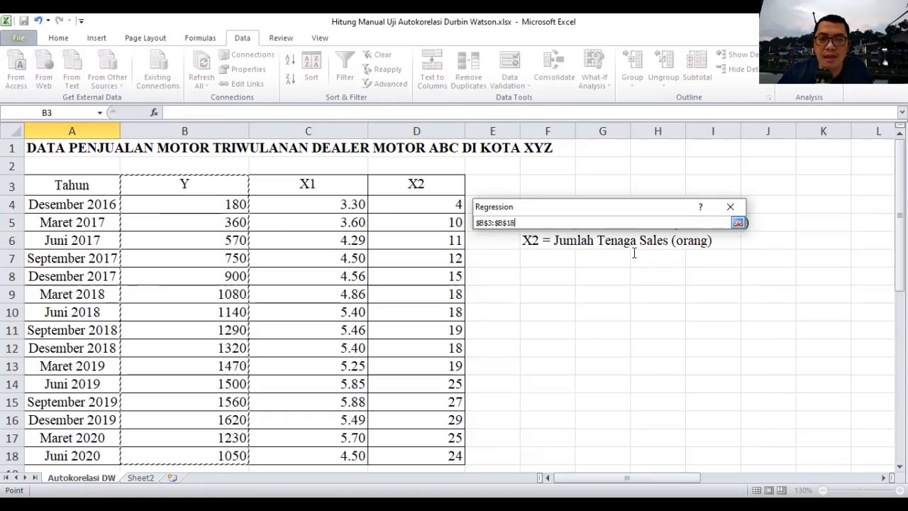
{"action": "left_click", "coordinate": [737, 224]}
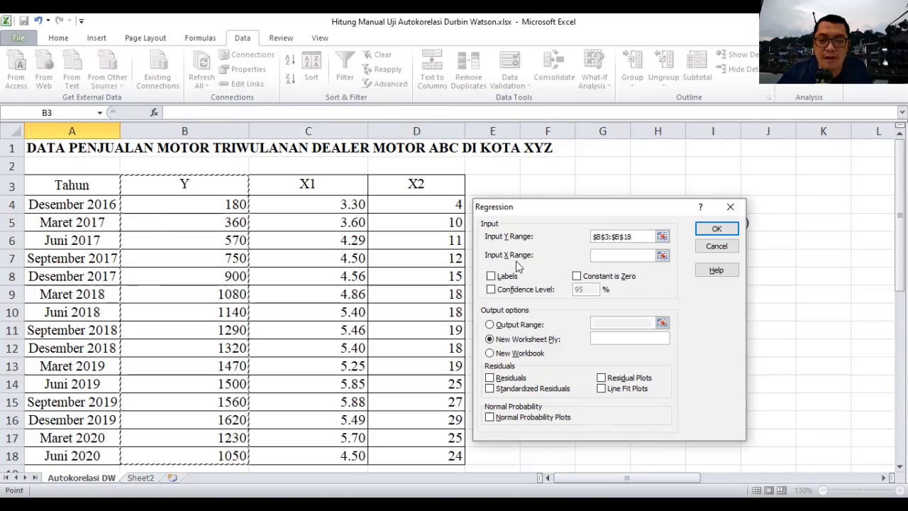
Set the Input X Range to $C$3:$D$18 and enable Labels and the 95% confidence level
{"action": "left_click", "coordinate": [662, 255]}
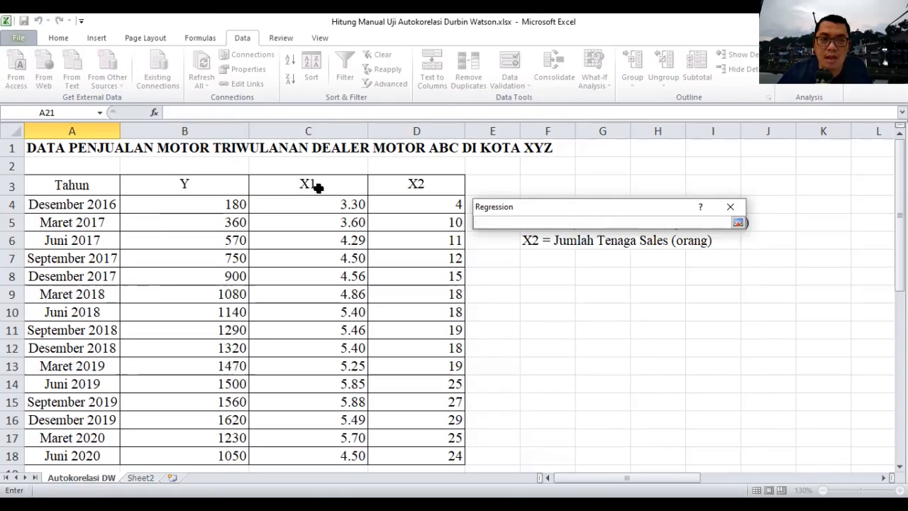
{"action": "left_click", "coordinate": [327, 191]}
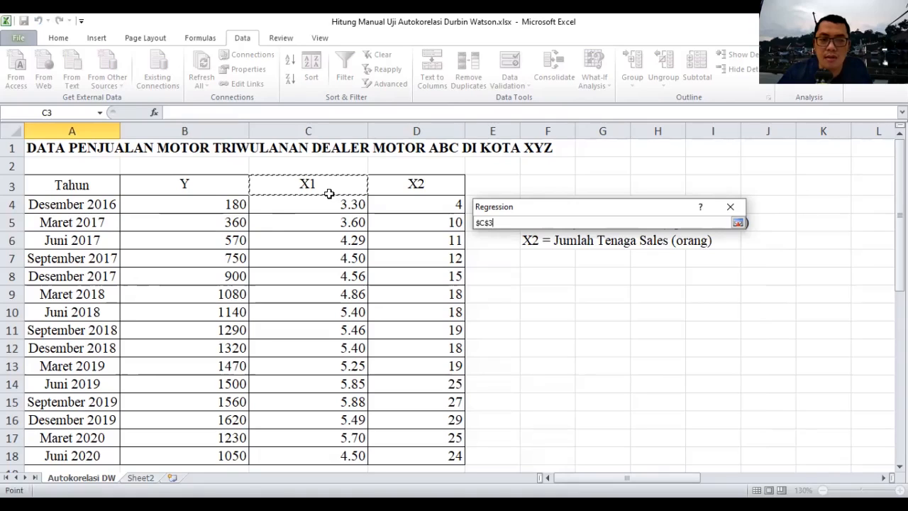
{"action": "left_click_drag", "start_coordinate": [329, 193], "coordinate": [403, 453]}
{"action": "left_click", "coordinate": [738, 223]}
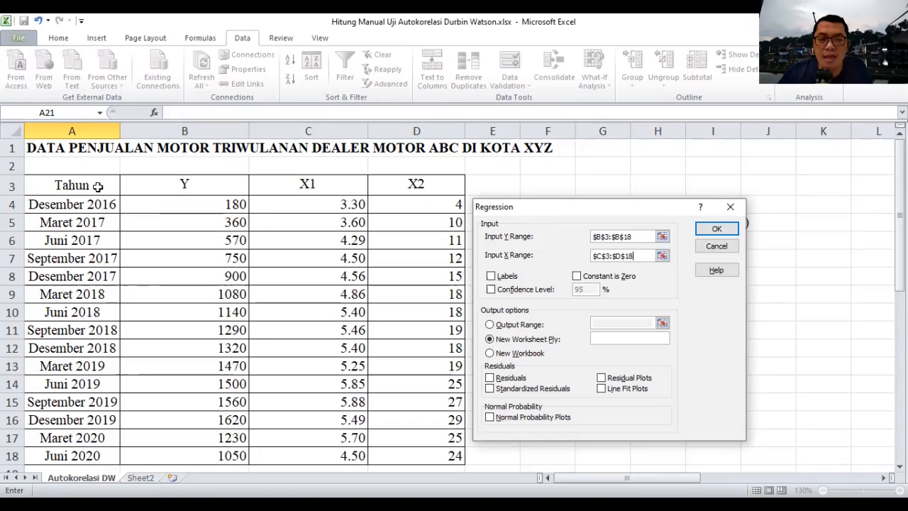
{"action": "left_click", "coordinate": [490, 276]}
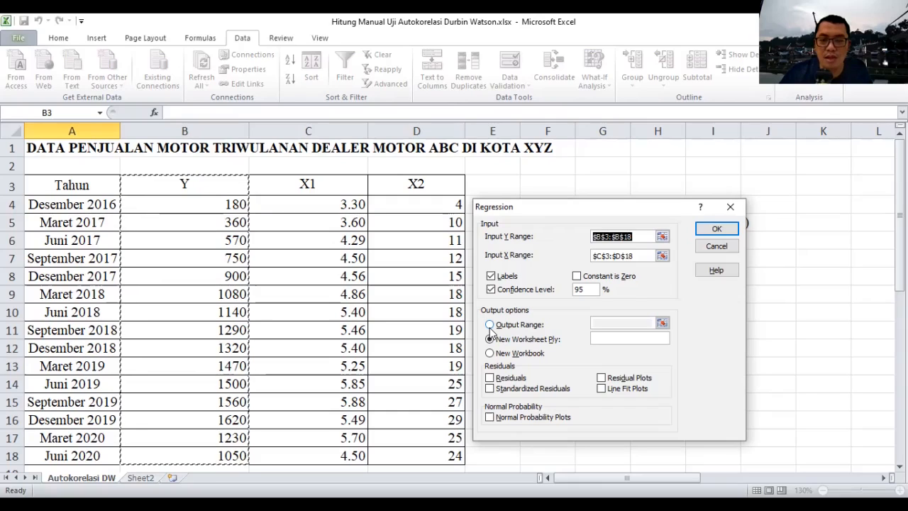
Set the output range to $A$21, include Residuals, and run the regression
{"action": "left_click", "coordinate": [666, 324]}
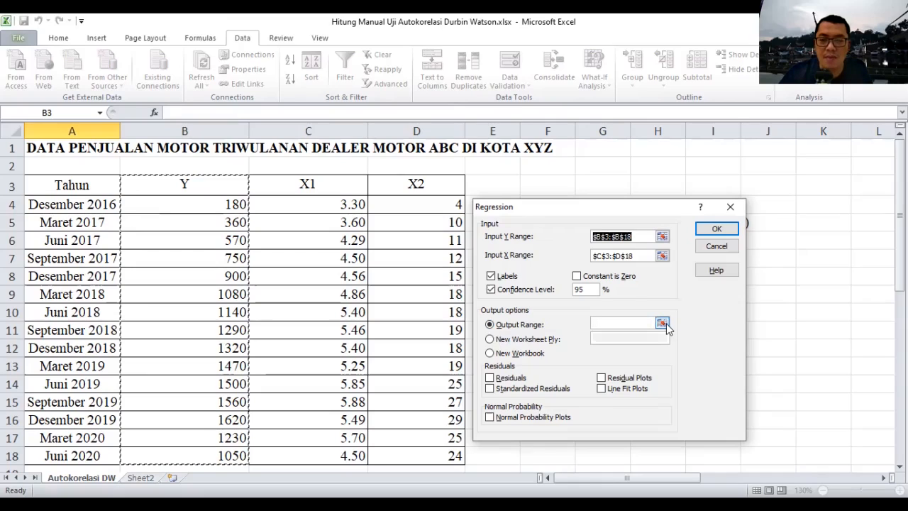
{"action": "left_click", "coordinate": [662, 323]}
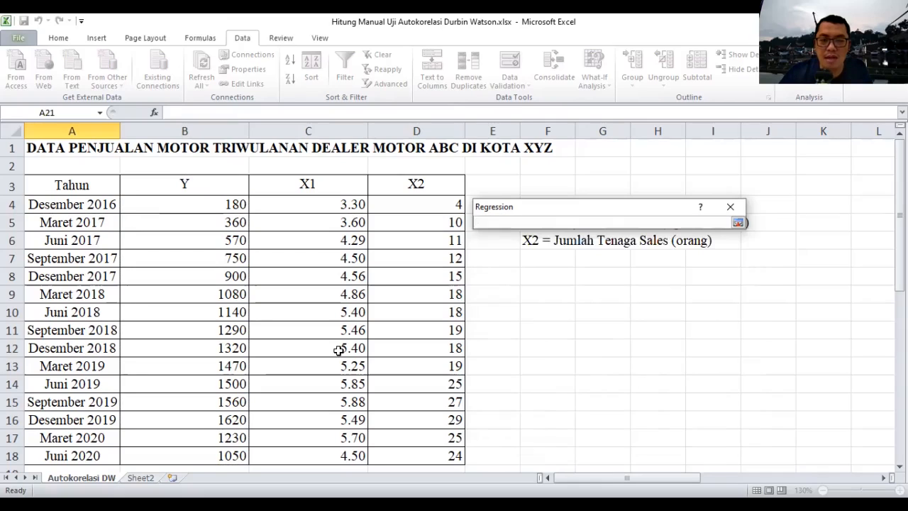
{"action": "scroll", "coordinate": [298, 355], "scroll_direction": "down", "scroll_amount": 2}
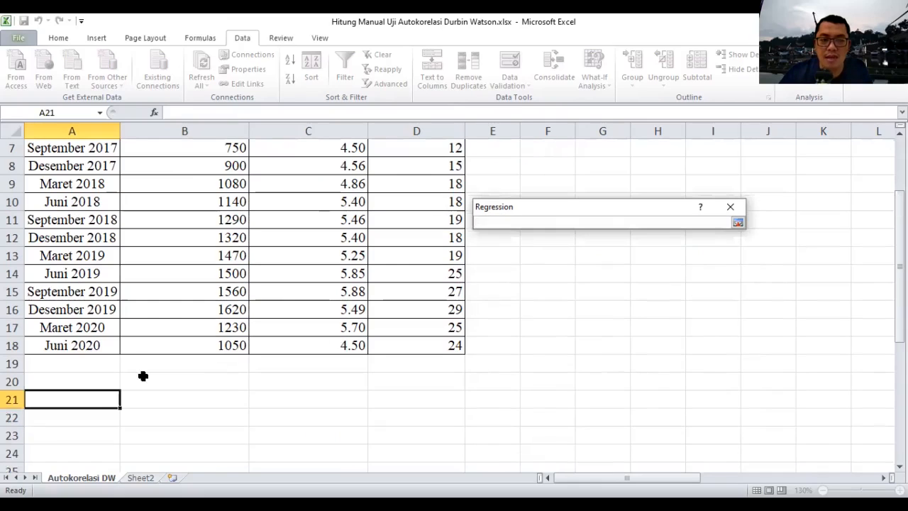
{"action": "left_click", "coordinate": [72, 399]}
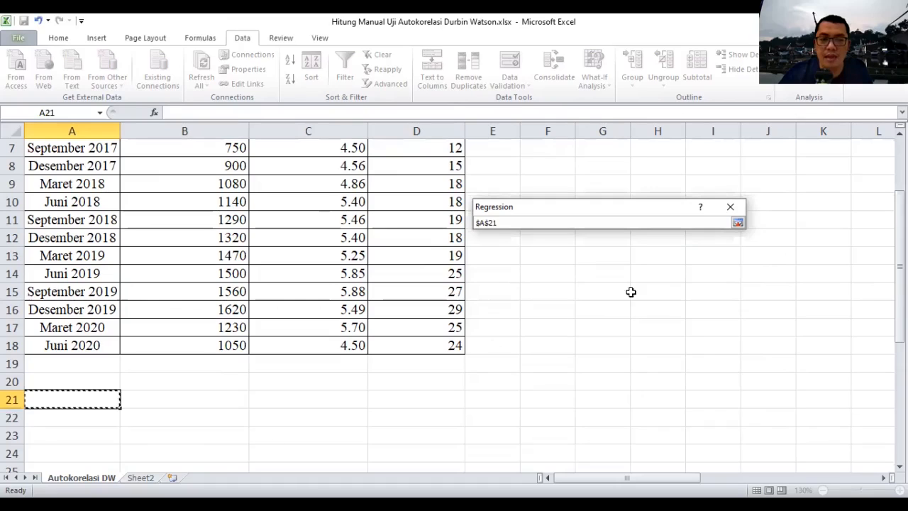
{"action": "left_click", "coordinate": [738, 224]}
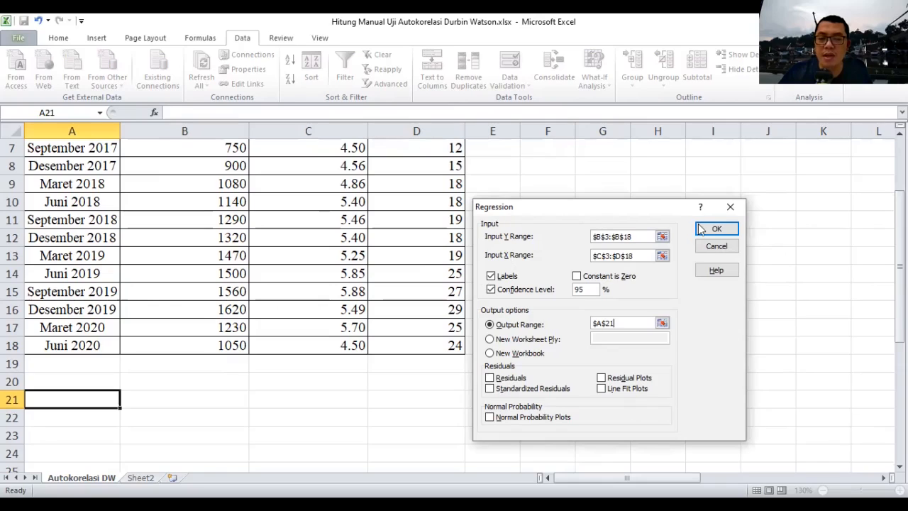
{"action": "left_click", "coordinate": [489, 378]}
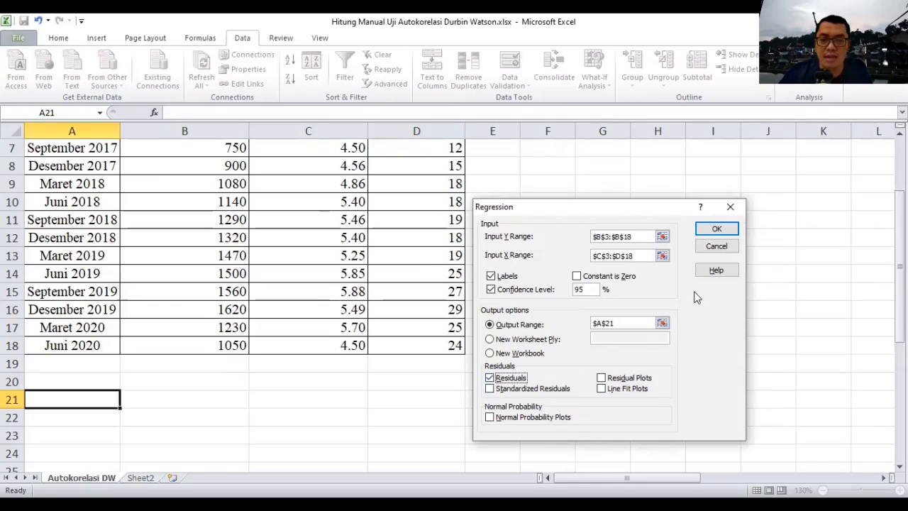
{"action": "left_click", "coordinate": [712, 230]}
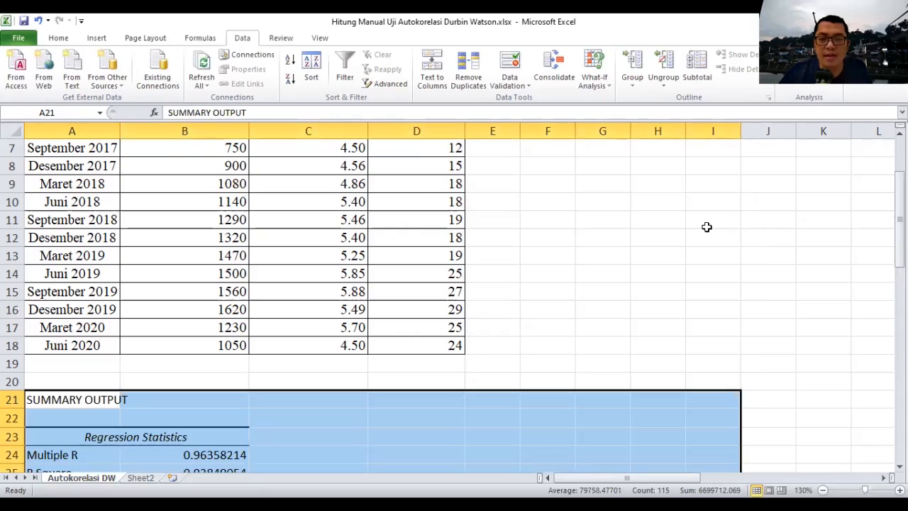
Examine the regression statistics, ANOVA and coefficients against the source data, and look over the residual output table
{"action": "scroll", "coordinate": [427, 334], "scroll_direction": "down", "scroll_amount": 3}
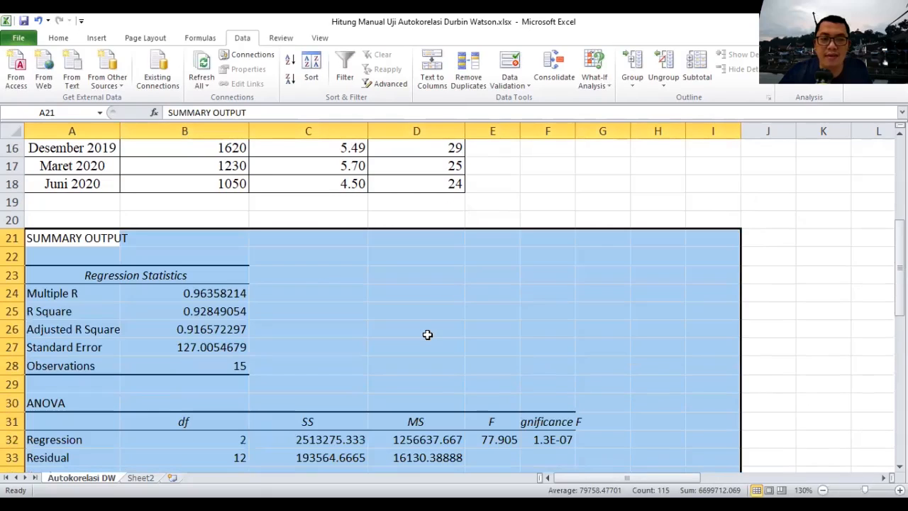
{"action": "scroll", "coordinate": [427, 334], "scroll_direction": "down", "scroll_amount": 1}
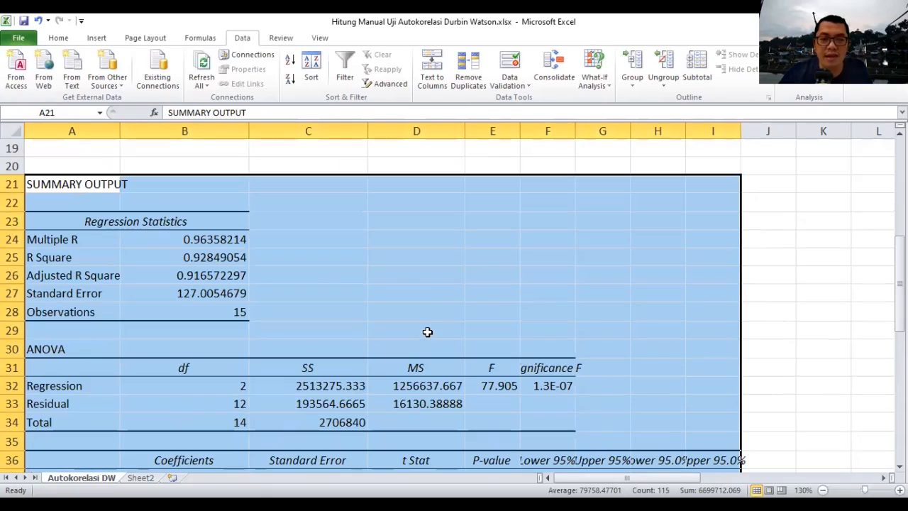
{"action": "scroll", "coordinate": [426, 332], "scroll_direction": "down", "scroll_amount": 2}
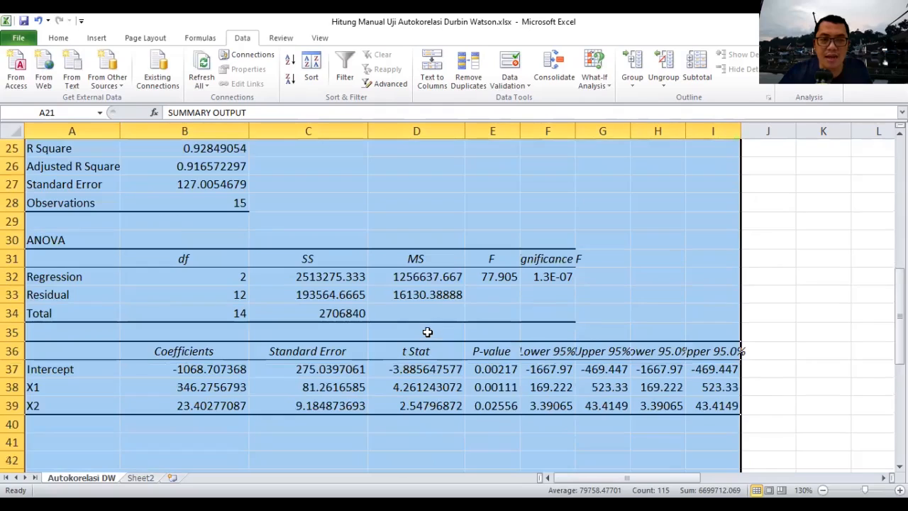
{"action": "left_click", "coordinate": [349, 221]}
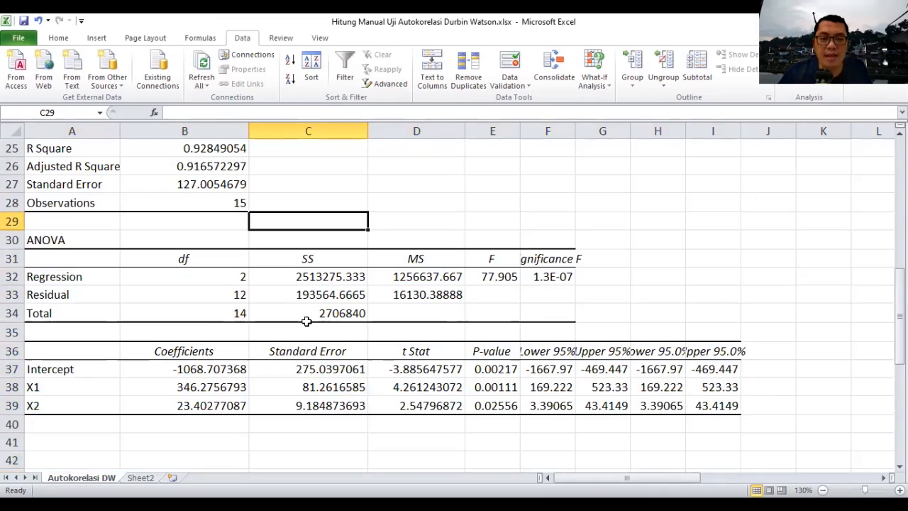
{"action": "scroll", "coordinate": [296, 309], "scroll_direction": "up", "scroll_amount": 2}
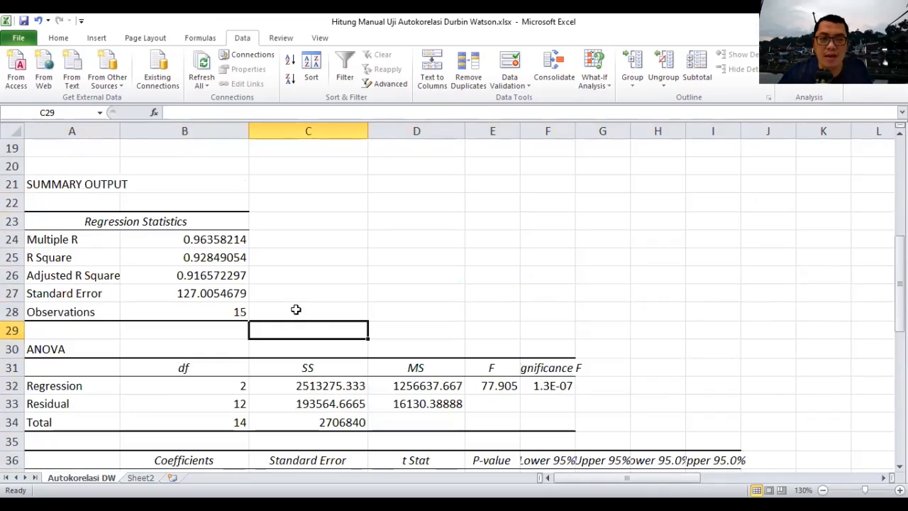
{"action": "scroll", "coordinate": [295, 309], "scroll_direction": "up", "scroll_amount": 1}
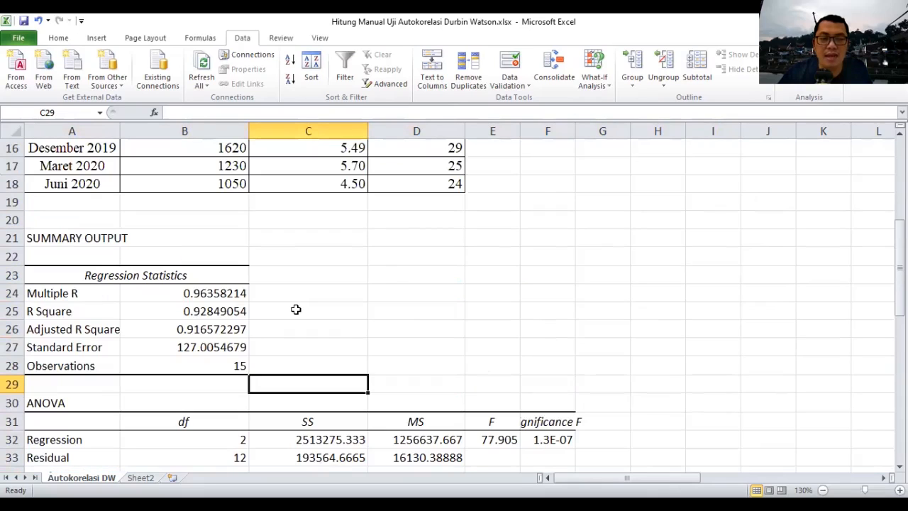
{"action": "scroll", "coordinate": [296, 310], "scroll_direction": "down", "scroll_amount": 1}
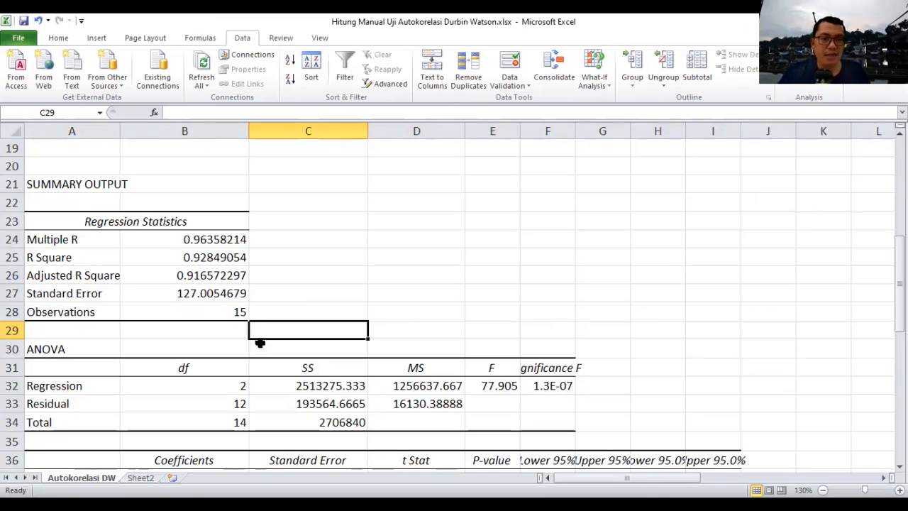
{"action": "scroll", "coordinate": [326, 309], "scroll_direction": "up", "scroll_amount": 2}
{"action": "scroll", "coordinate": [430, 299], "scroll_direction": "up", "scroll_amount": 4}
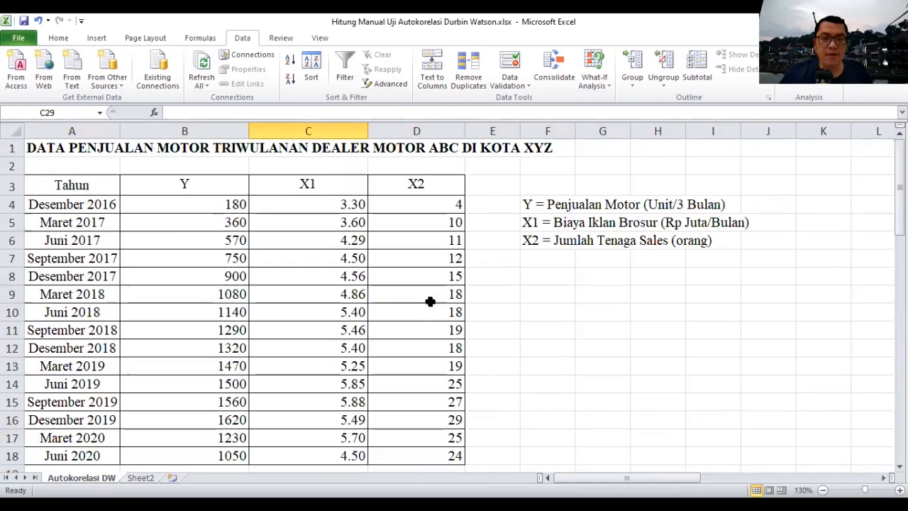
{"action": "scroll", "coordinate": [415, 308], "scroll_direction": "down", "scroll_amount": 9}
{"action": "scroll", "coordinate": [361, 324], "scroll_direction": "down", "scroll_amount": 4}
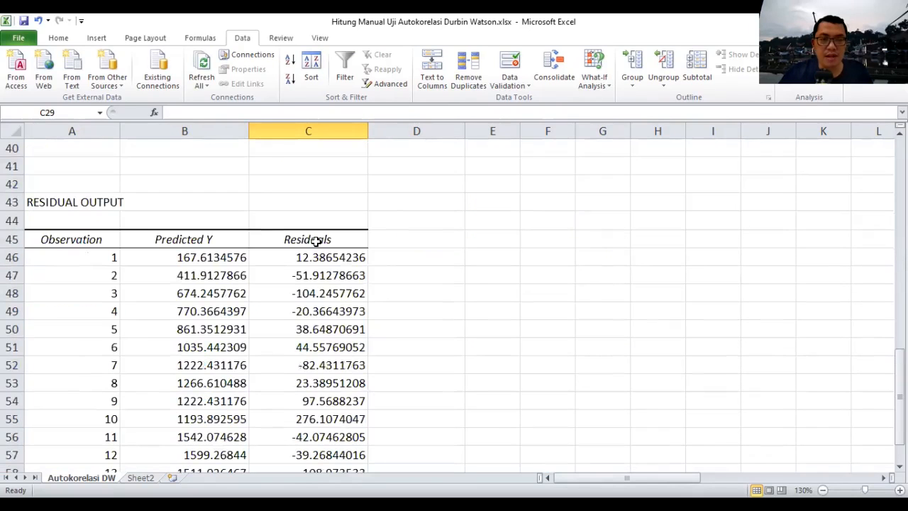
Enter the Durbin-Watson formula as text in cell F8: DW = Sigma(et-et-1)^2/Sigma et^2
{"action": "left_click", "coordinate": [298, 243]}
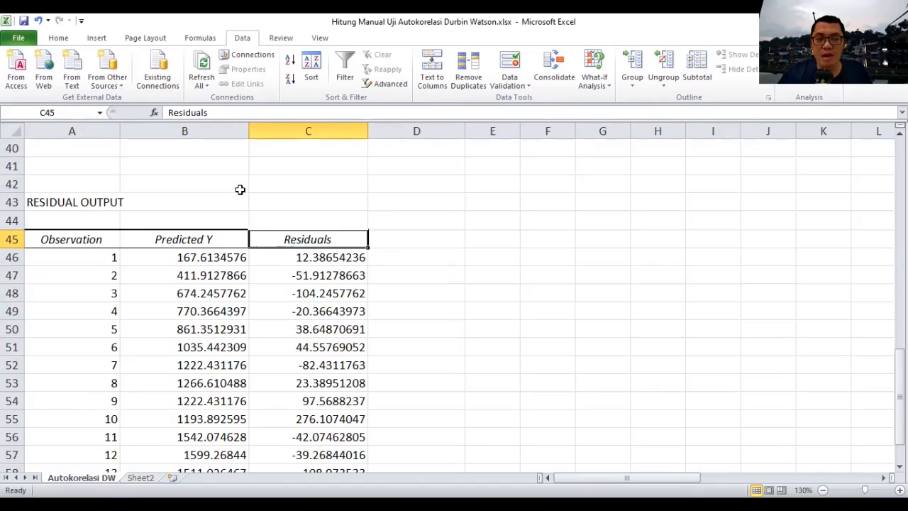
{"action": "scroll", "coordinate": [138, 243], "scroll_direction": "up", "scroll_amount": 3}
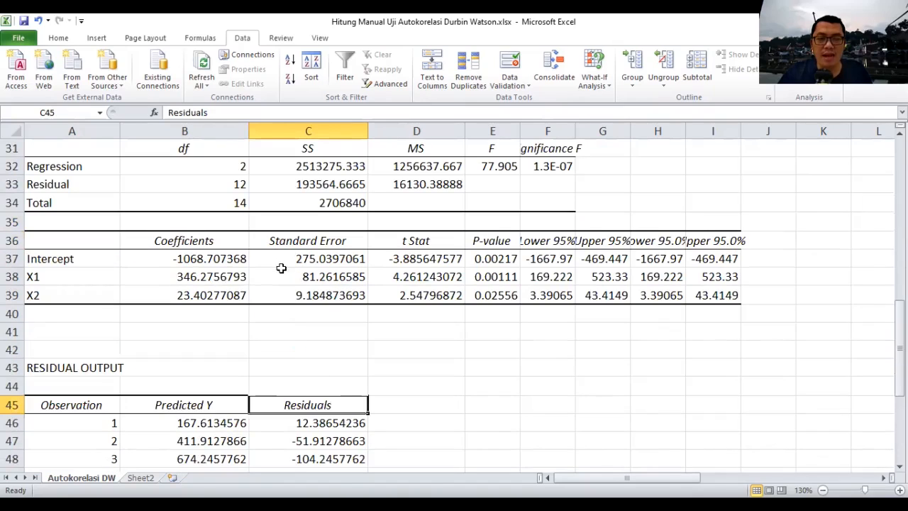
{"action": "scroll", "coordinate": [465, 290], "scroll_direction": "up", "scroll_amount": 1}
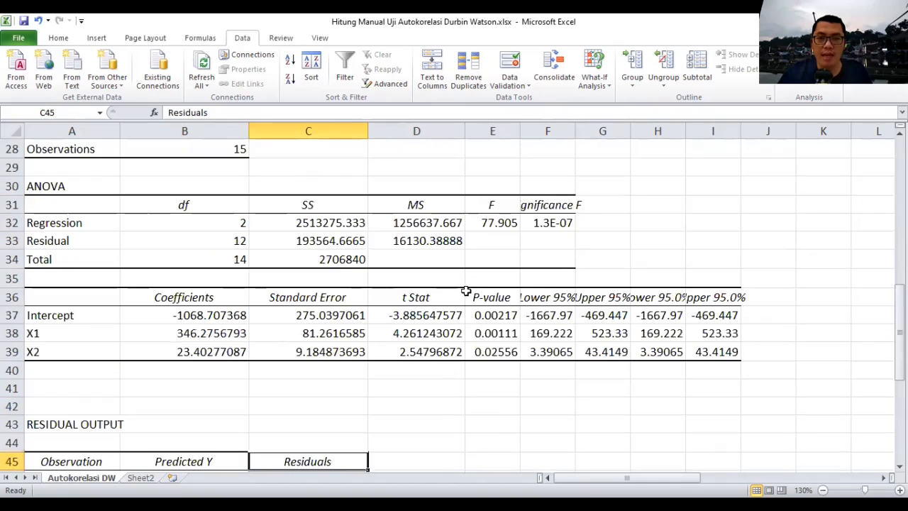
{"action": "scroll", "coordinate": [466, 288], "scroll_direction": "up", "scroll_amount": 6}
{"action": "scroll", "coordinate": [527, 280], "scroll_direction": "up", "scroll_amount": 3}
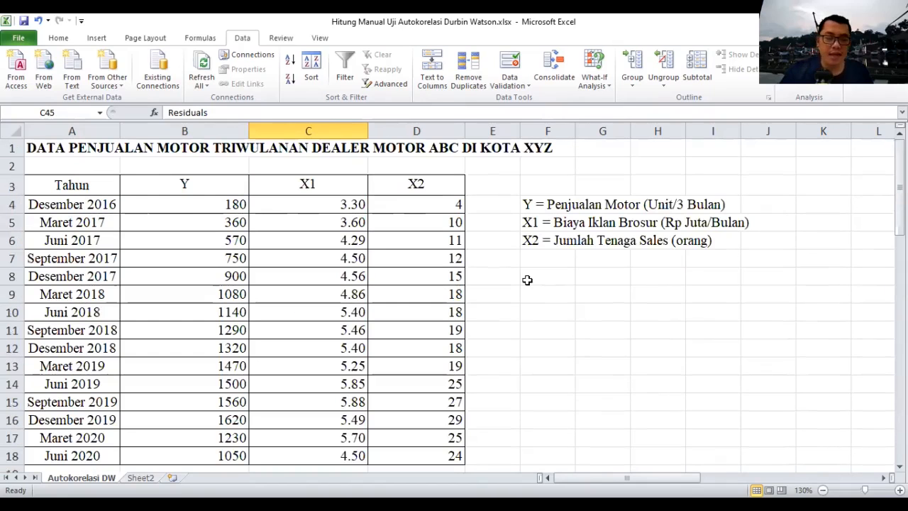
{"action": "left_click", "coordinate": [527, 279]}
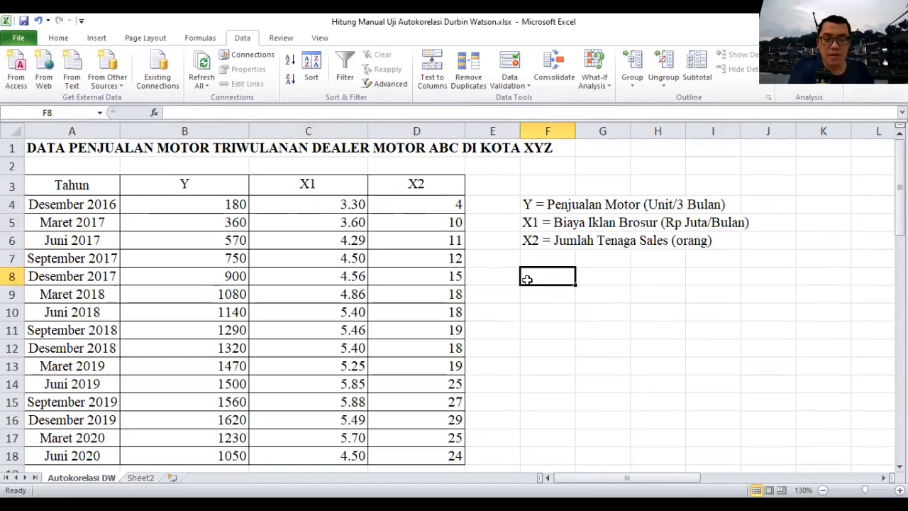
{"action": "type", "text": "DW"}
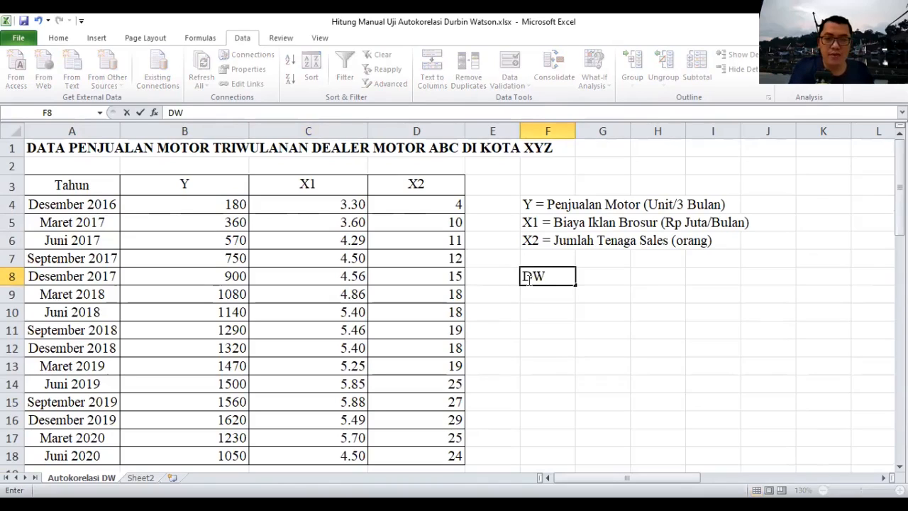
{"action": "type", "text": " = i"}
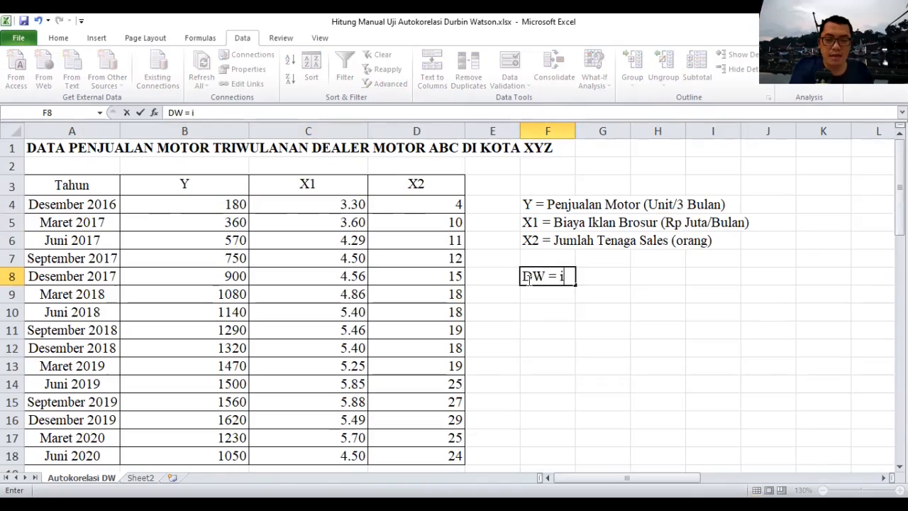
{"action": "key", "text": "BackSpace"}
{"action": "type", "text": "Sigma"}
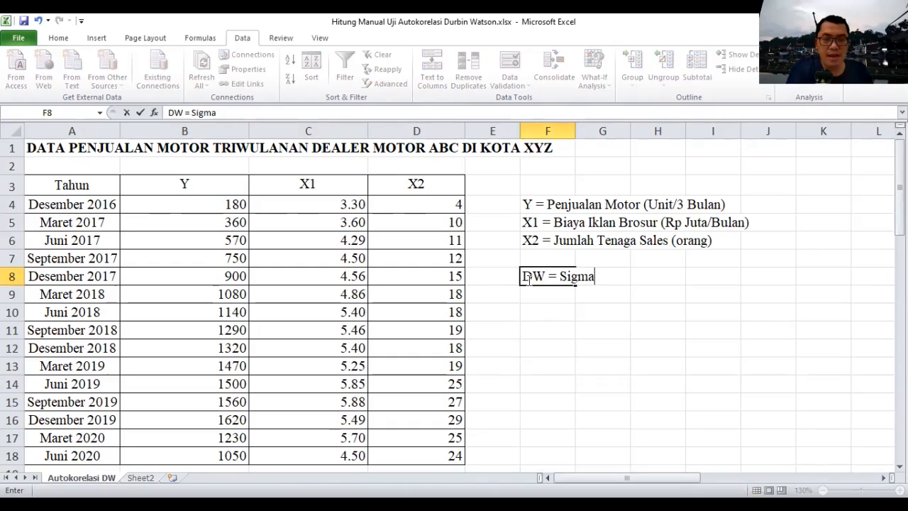
{"action": "type", "text": "("}
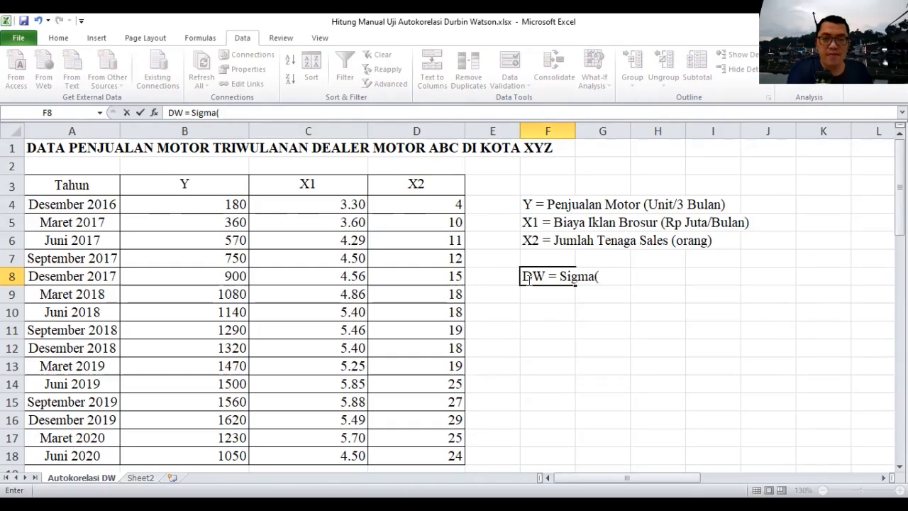
{"action": "type", "text": "et"}
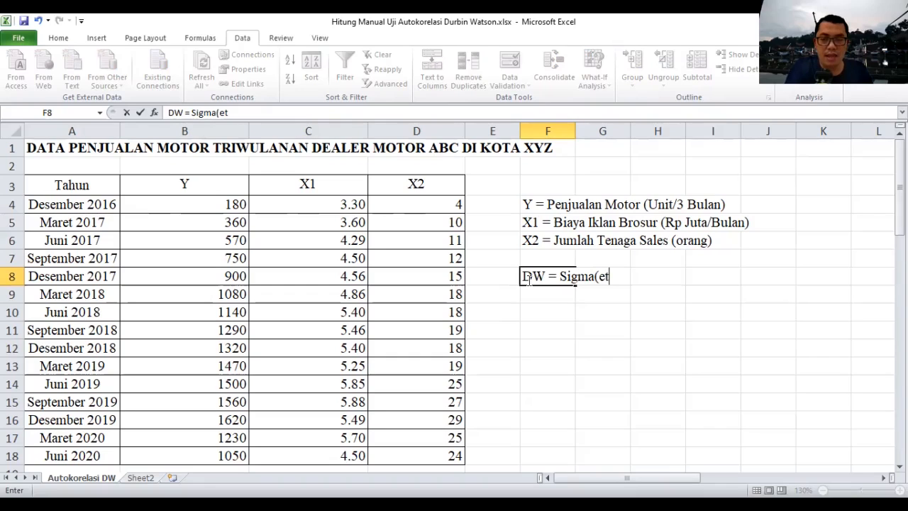
{"action": "type", "text": "-et-"}
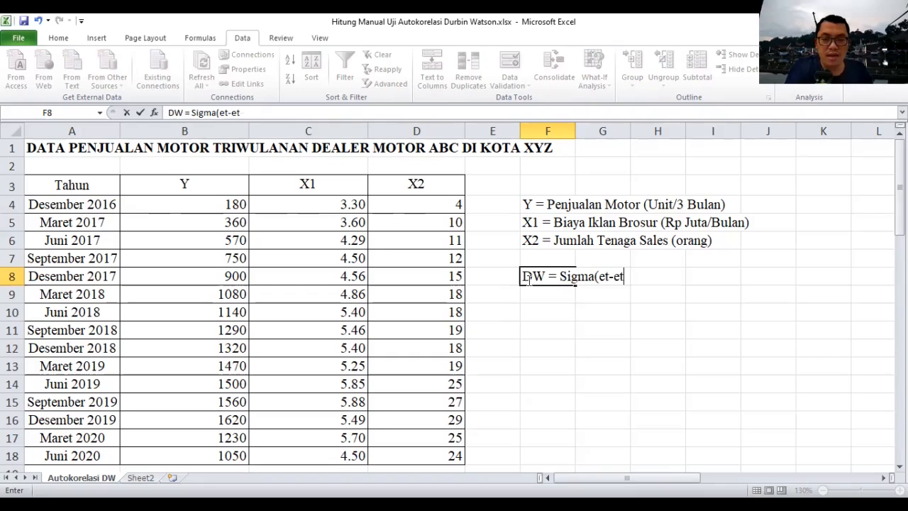
{"action": "type", "text": "1"}
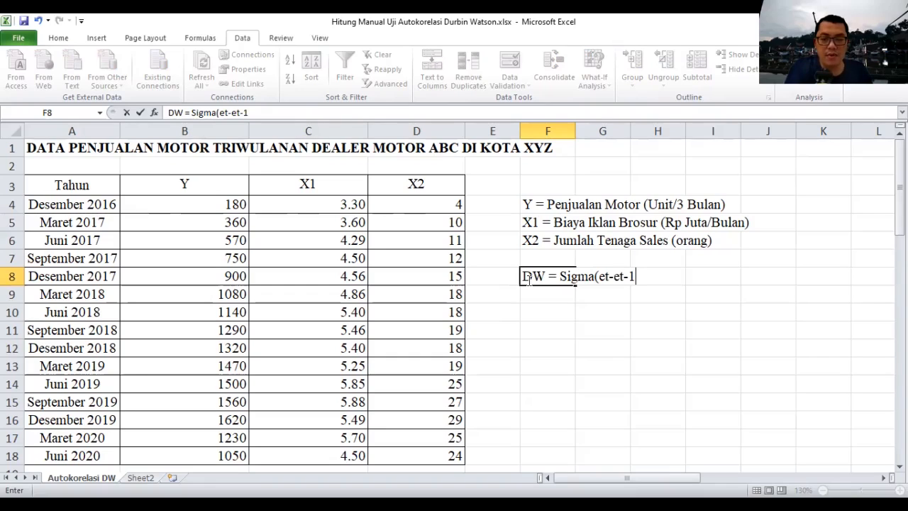
{"action": "type", "text": ")^2"}
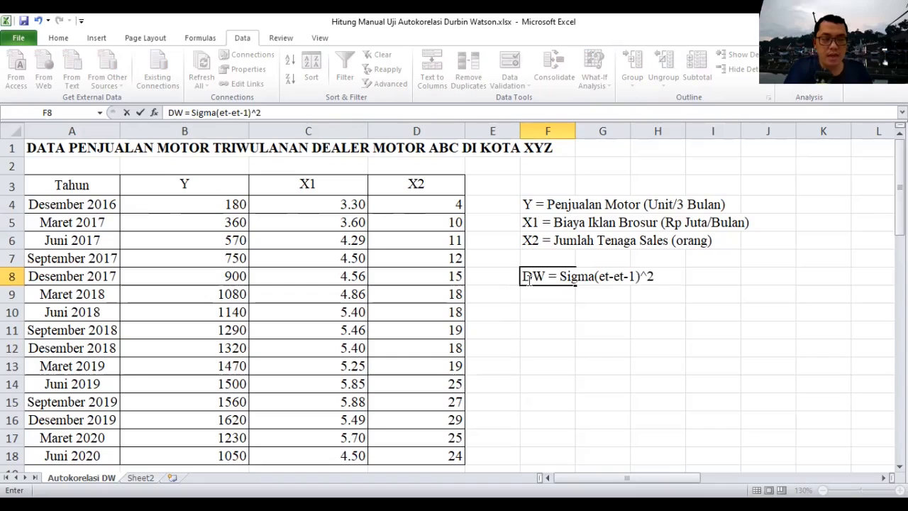
{"action": "type", "text": "/Sigma"}
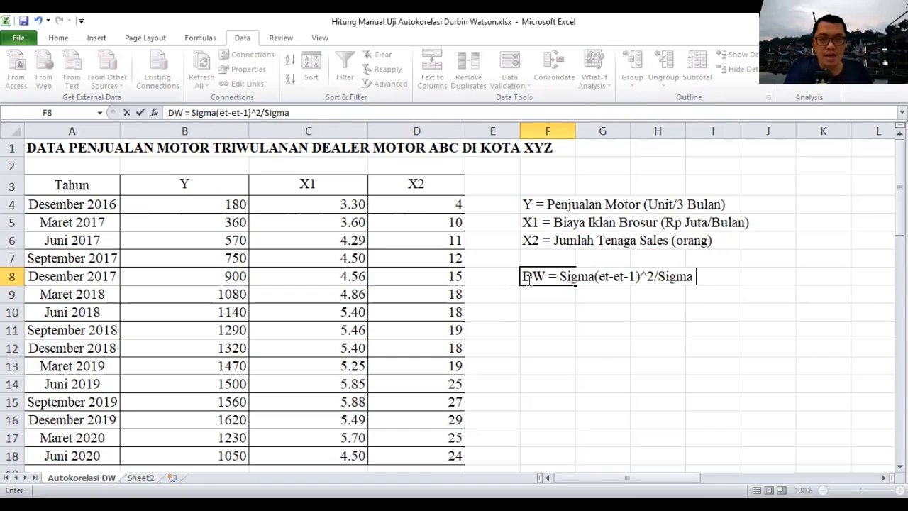
{"action": "type", "text": " et^2"}
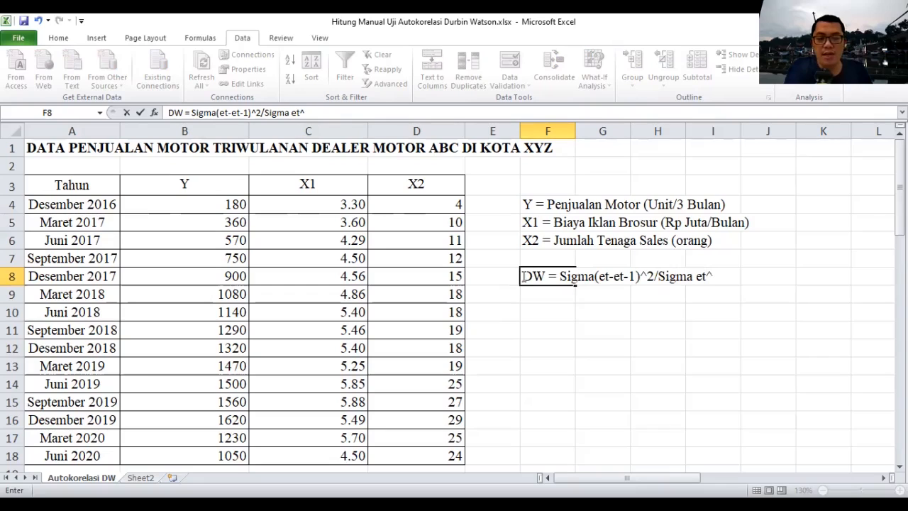
{"action": "left_click", "coordinate": [548, 326]}
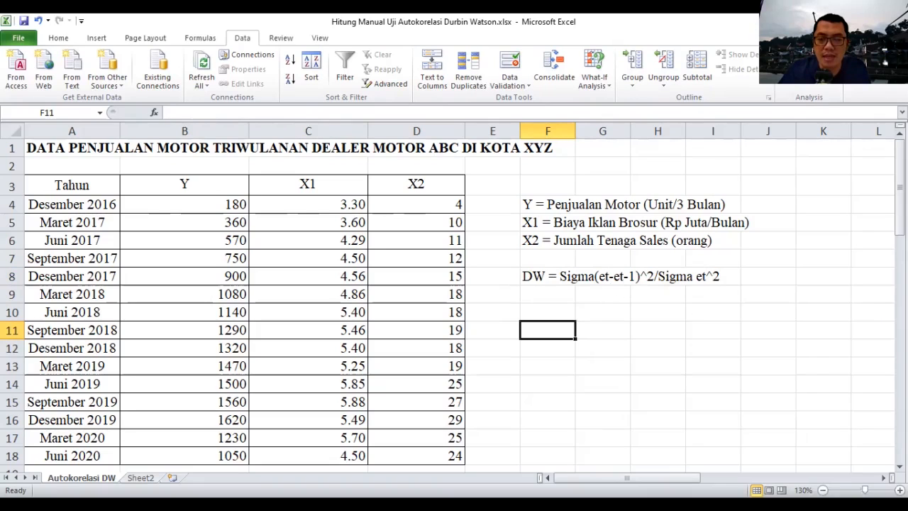
Add the column heading Ypredict in cell K3, in the empty area before the Durbin-Watson table
{"action": "left_click", "coordinate": [884, 478]}
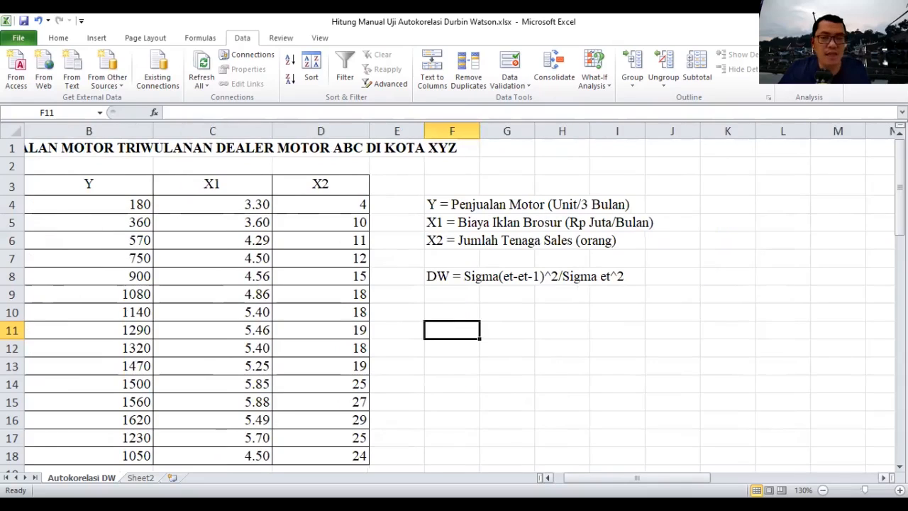
{"action": "left_click", "coordinate": [882, 478]}
{"action": "left_click", "coordinate": [882, 478]}
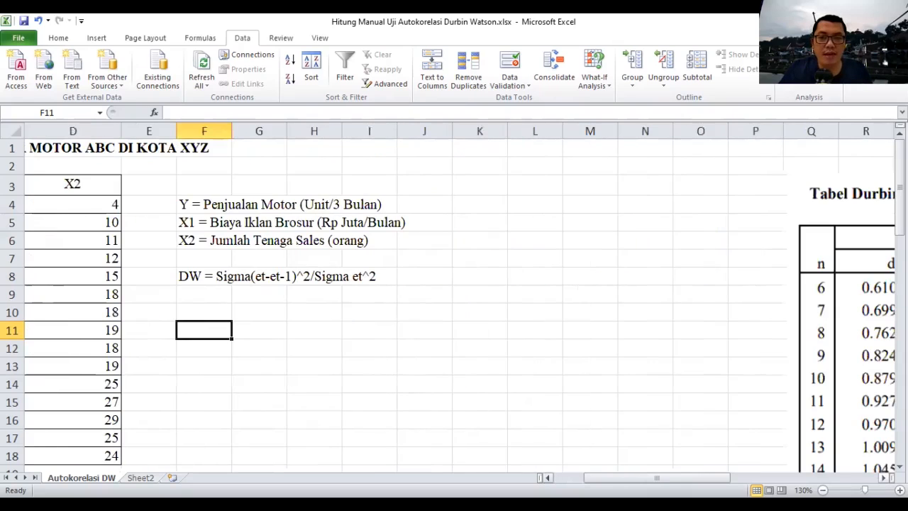
{"action": "left_click", "coordinate": [473, 185]}
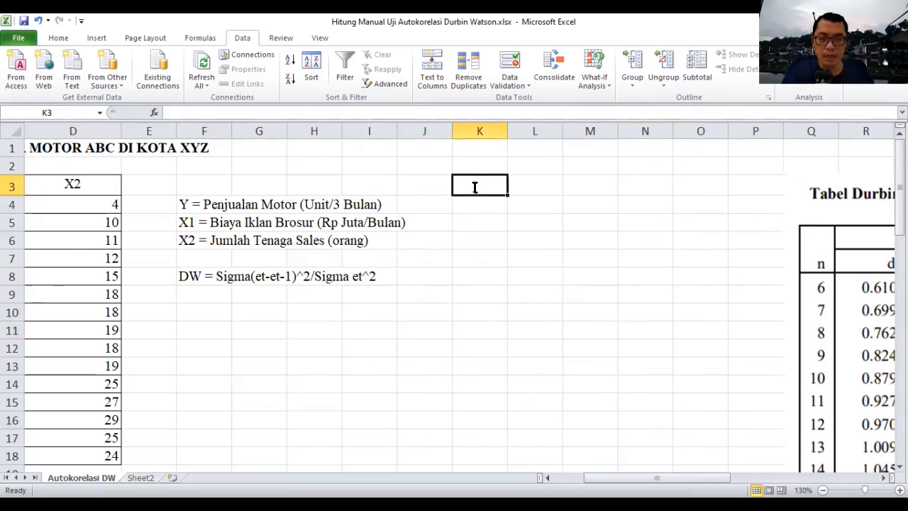
{"action": "type", "text": "YPrec"}
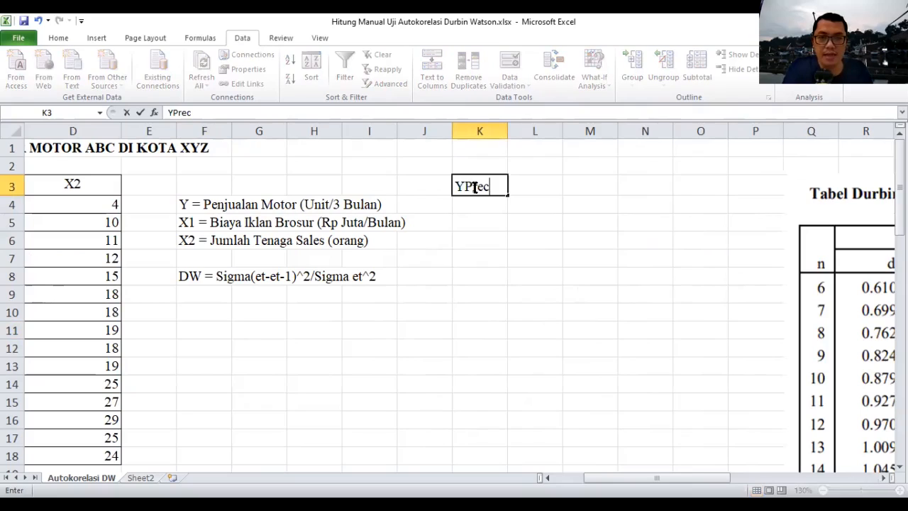
{"action": "key", "text": "BackSpace"}
{"action": "type", "text": "f"}
{"action": "key", "text": "BackSpace"}
{"action": "type", "text": "dict"}
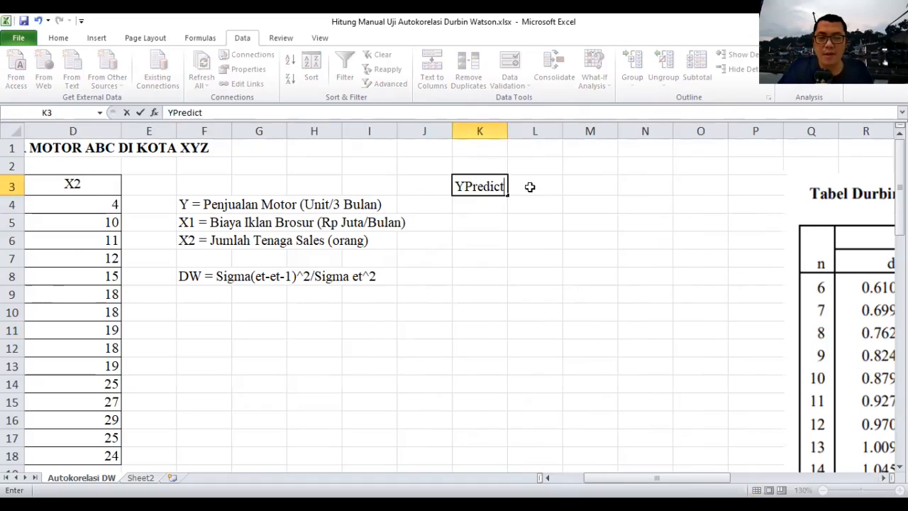
Add the column headings Res (et) in L3 and et-et-1 in M3
{"action": "left_click", "coordinate": [529, 185]}
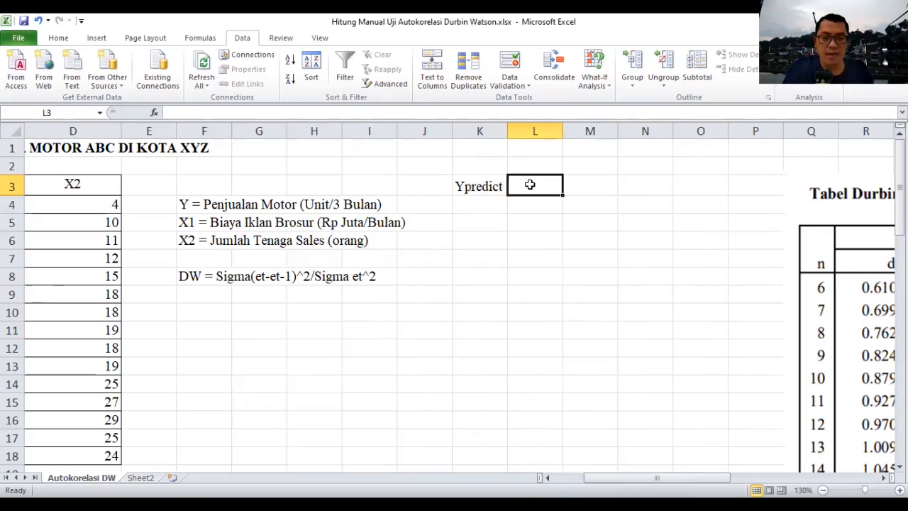
{"action": "type", "text": "Res"}
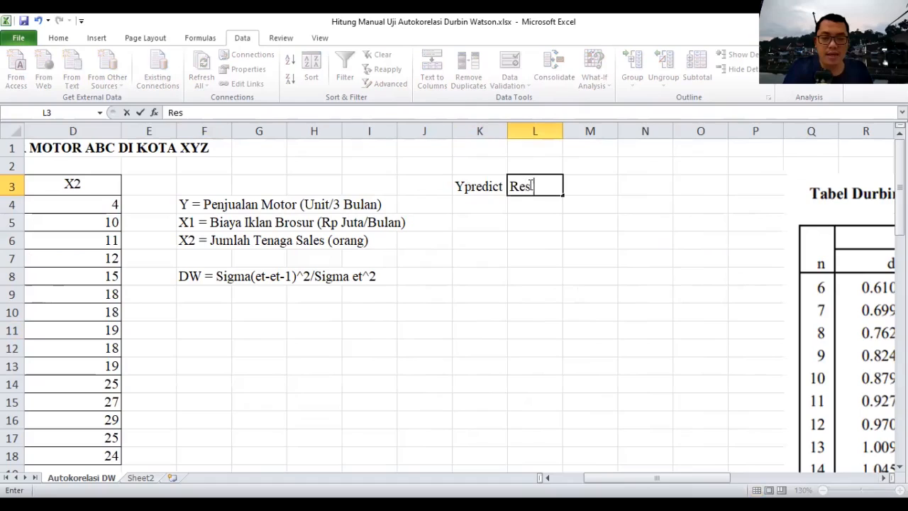
{"action": "type", "text": " (et)"}
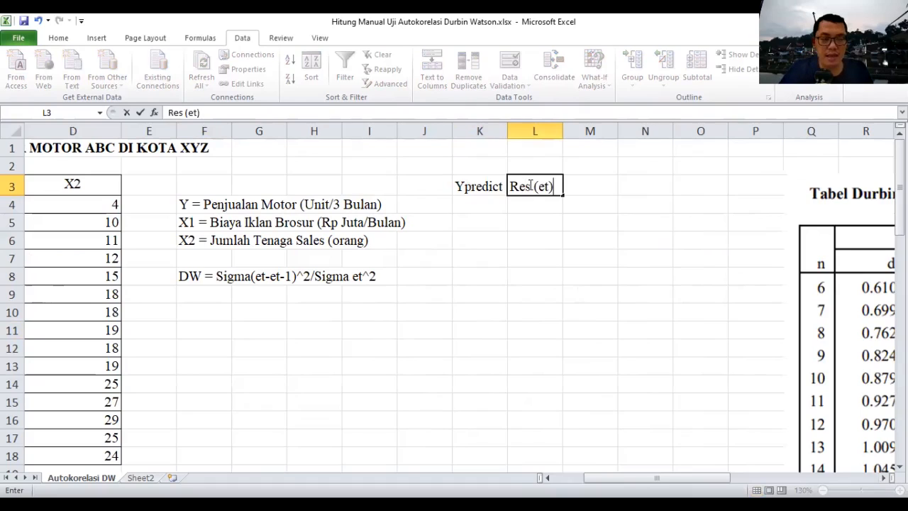
{"action": "left_click", "coordinate": [589, 188]}
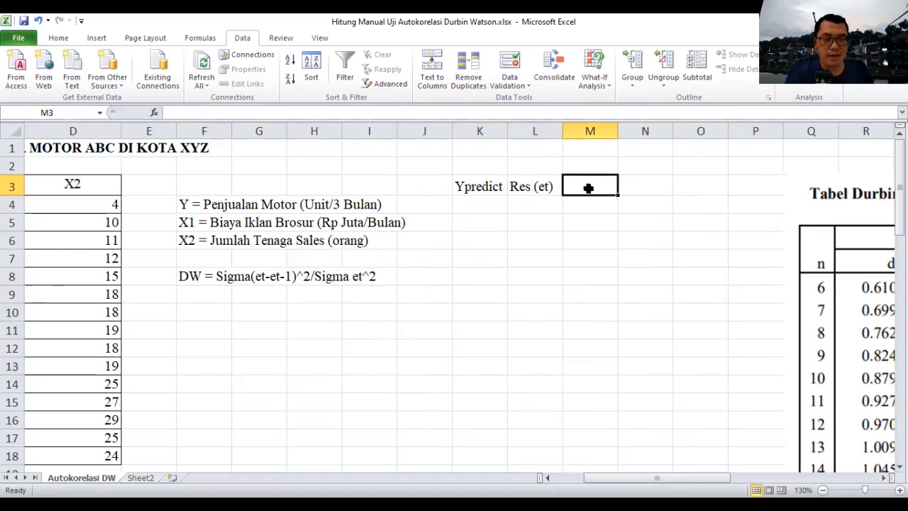
{"action": "type", "text": "et"}
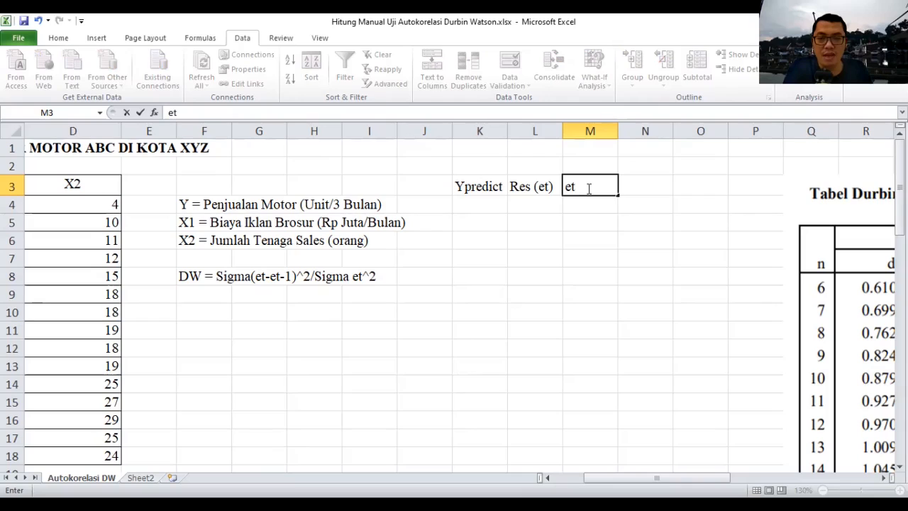
{"action": "type", "text": "-et-1"}
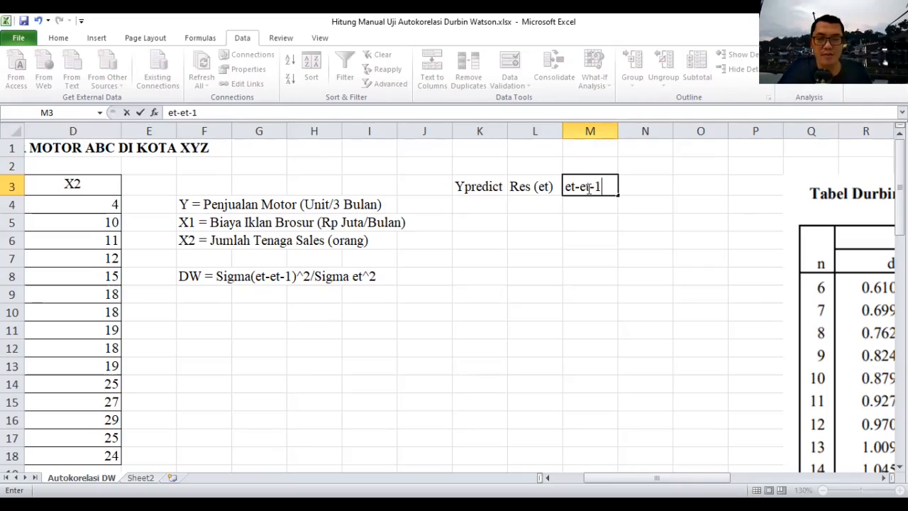
Add the column headings et^2 in N3 and et-et-1^2 in O3
{"action": "left_click", "coordinate": [648, 190]}
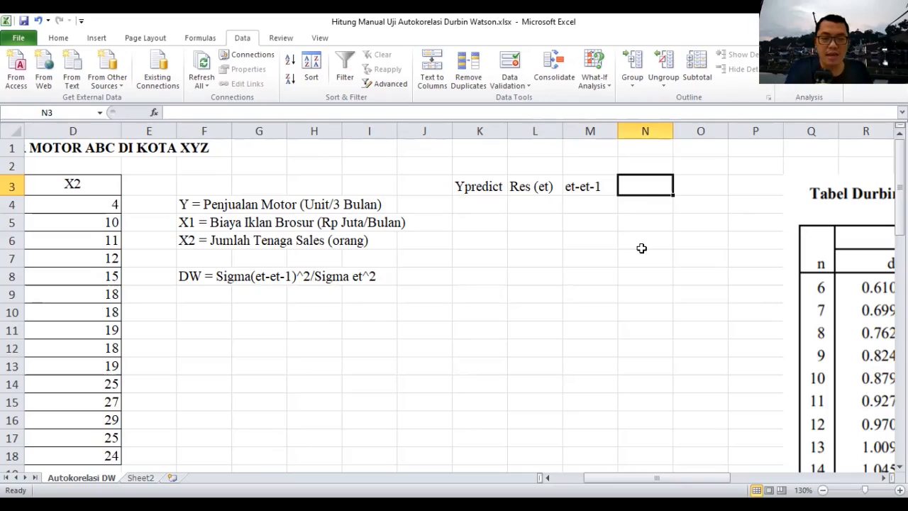
{"action": "type", "text": "et"}
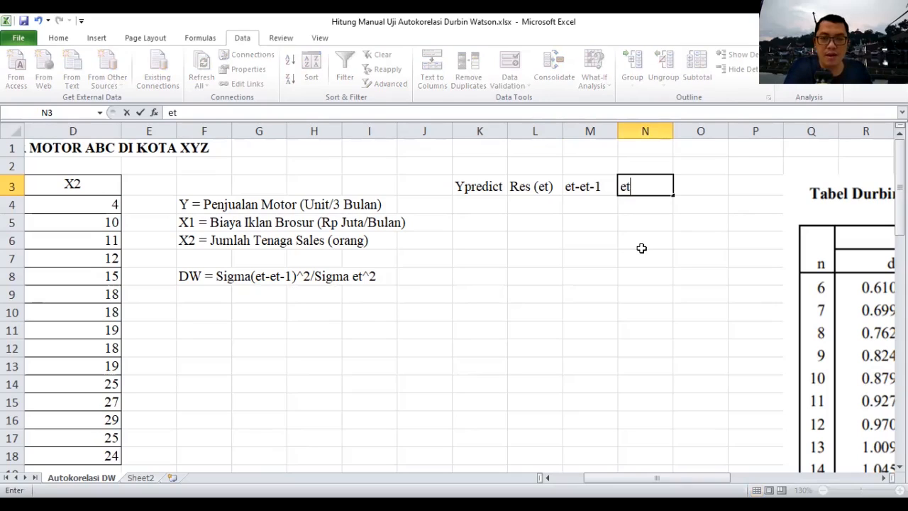
{"action": "type", "text": "^2"}
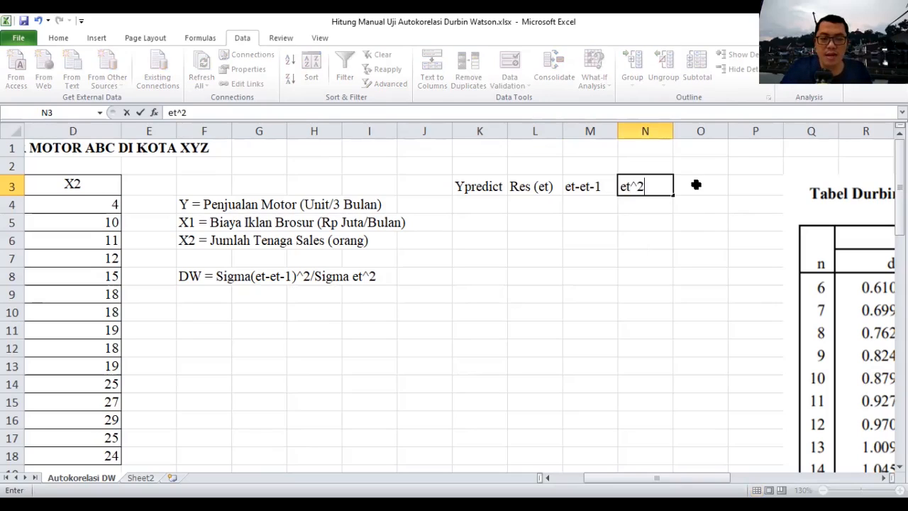
{"action": "double_click", "coordinate": [696, 184]}
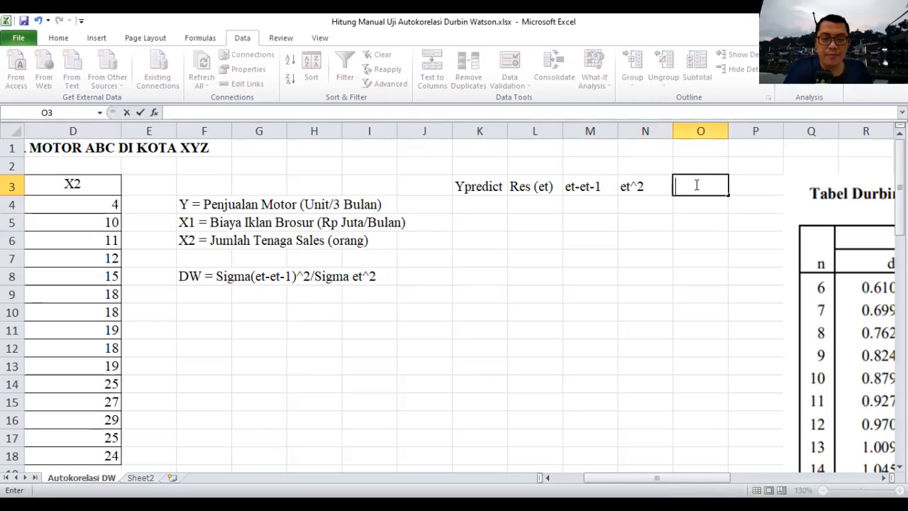
{"action": "type", "text": "et-"}
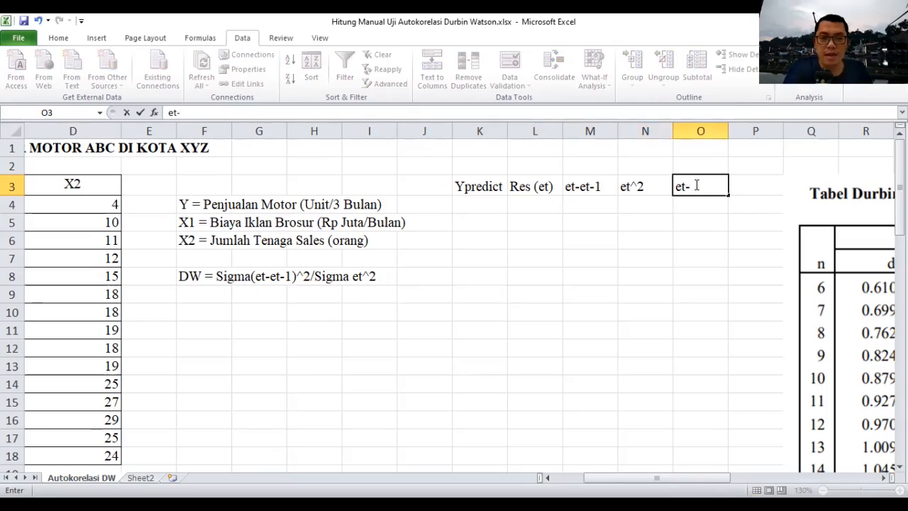
{"action": "type", "text": "et-1^"}
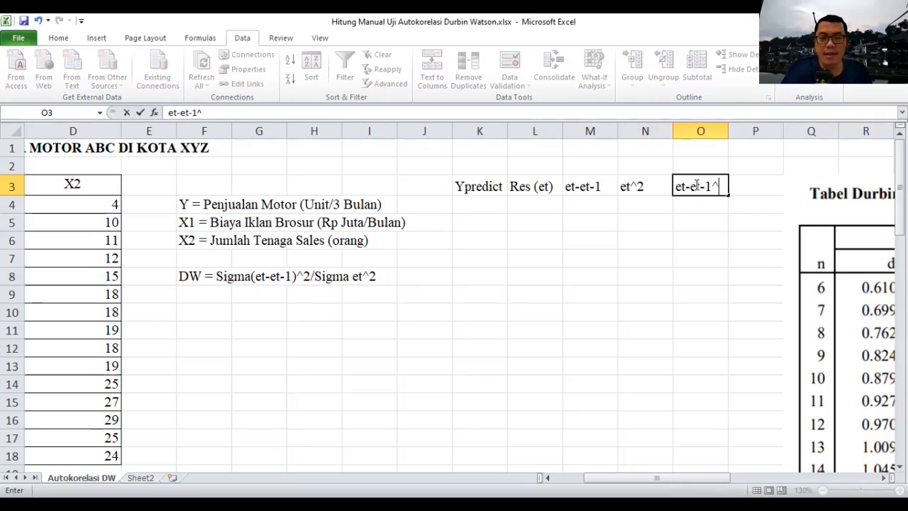
{"action": "type", "text": "2"}
{"action": "left_click", "coordinate": [679, 252]}
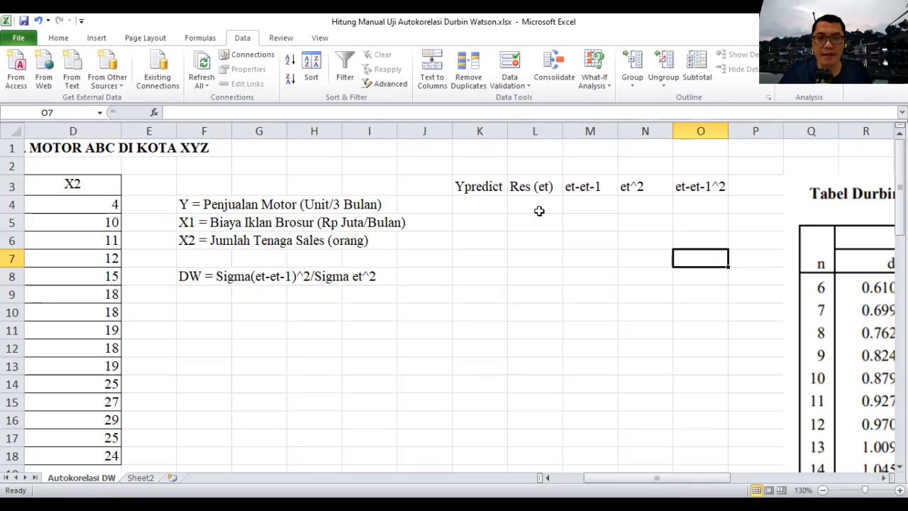
{"action": "scroll", "coordinate": [588, 479], "scroll_direction": "down", "scroll_amount": 3}
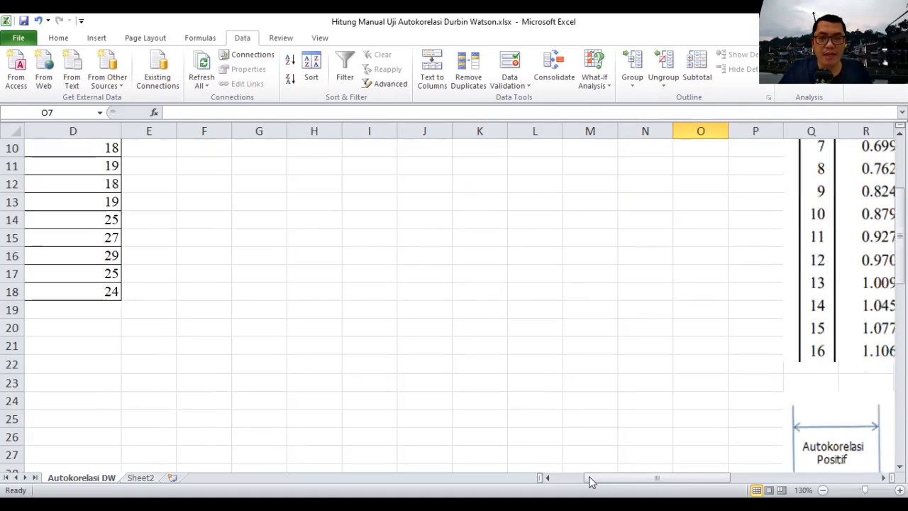
Copy the Predicted Y and Residuals values for all 15 observations, B46:C60, from the regression's residual output
{"action": "scroll", "coordinate": [598, 478], "scroll_direction": "down", "scroll_amount": 1}
{"action": "left_click_drag", "start_coordinate": [597, 477], "coordinate": [566, 477]}
{"action": "scroll", "coordinate": [347, 387], "scroll_direction": "down", "scroll_amount": 1}
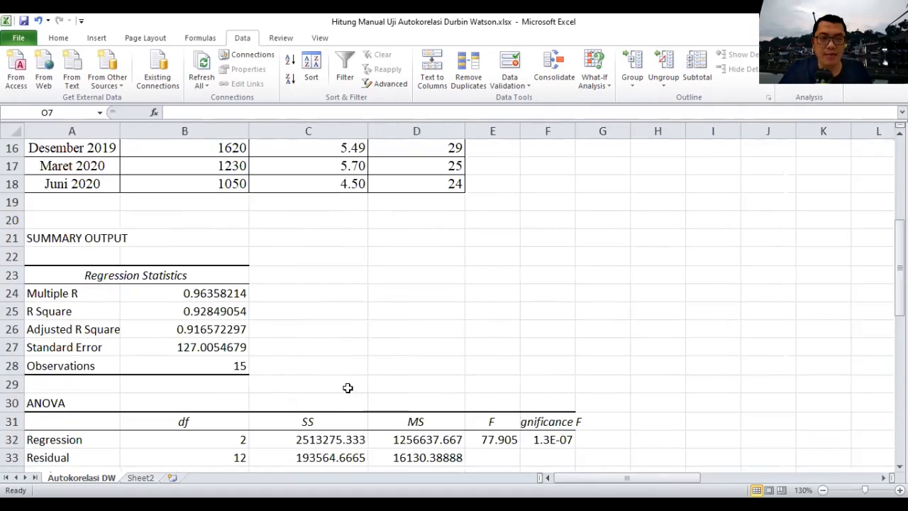
{"action": "scroll", "coordinate": [348, 385], "scroll_direction": "down", "scroll_amount": 3}
{"action": "scroll", "coordinate": [347, 385], "scroll_direction": "down", "scroll_amount": 5}
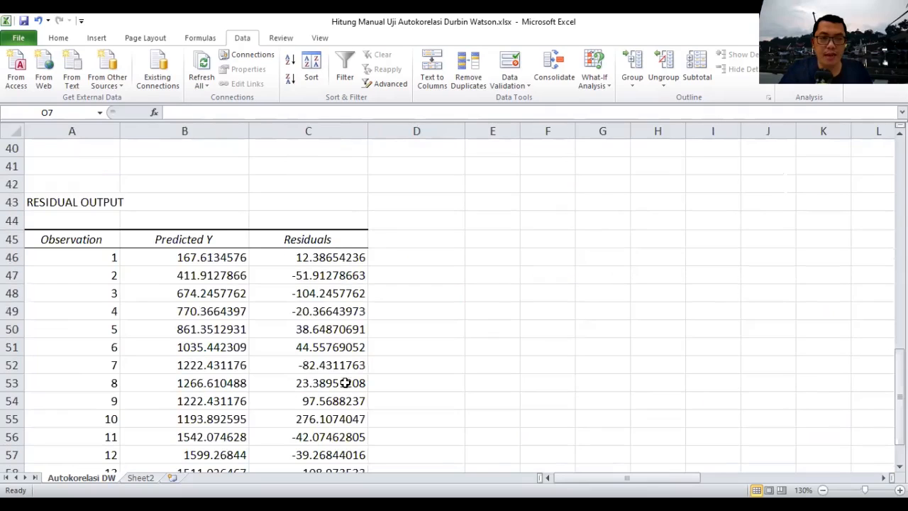
{"action": "scroll", "coordinate": [217, 227], "scroll_direction": "down", "scroll_amount": 1}
{"action": "left_click_drag", "start_coordinate": [203, 204], "coordinate": [244, 221]}
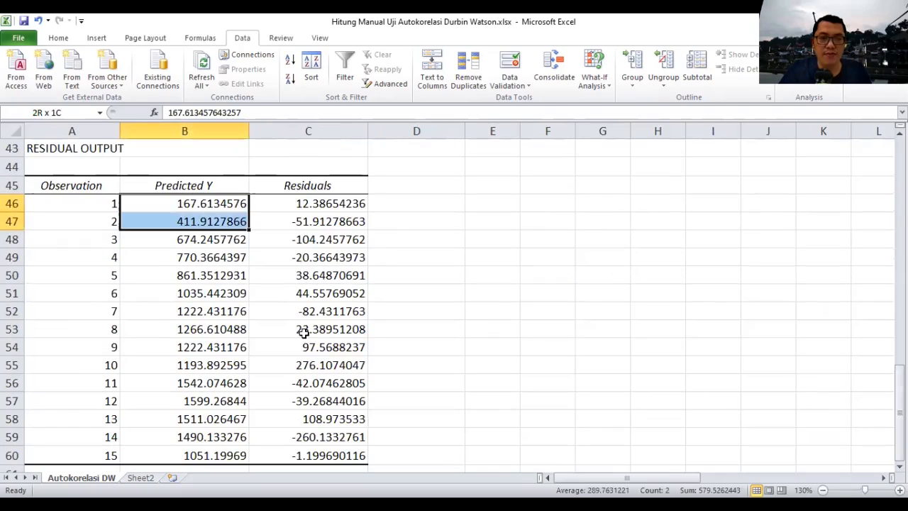
{"action": "left_click_drag", "start_coordinate": [307, 446], "coordinate": [307, 457]}
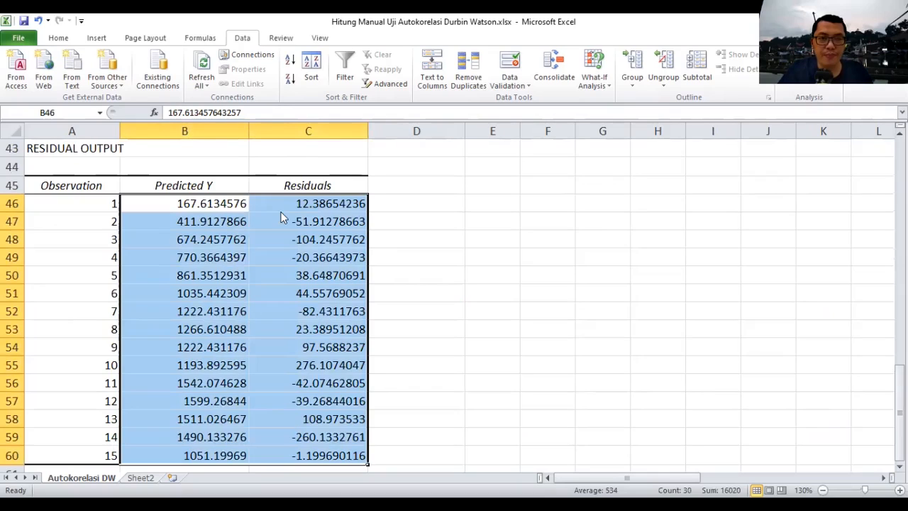
{"action": "right_click", "coordinate": [281, 106]}
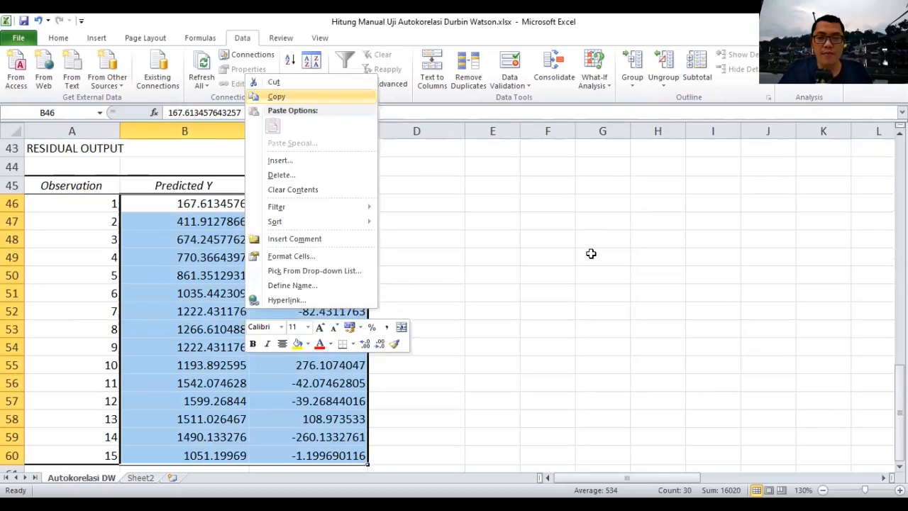
{"action": "key", "text": "Return"}
Paste the copied predictions and residuals as values only, starting at K4 under the Ypredict and Res (et) headings
{"action": "scroll", "coordinate": [583, 260], "scroll_direction": "up", "scroll_amount": 7}
{"action": "scroll", "coordinate": [584, 260], "scroll_direction": "up", "scroll_amount": 7}
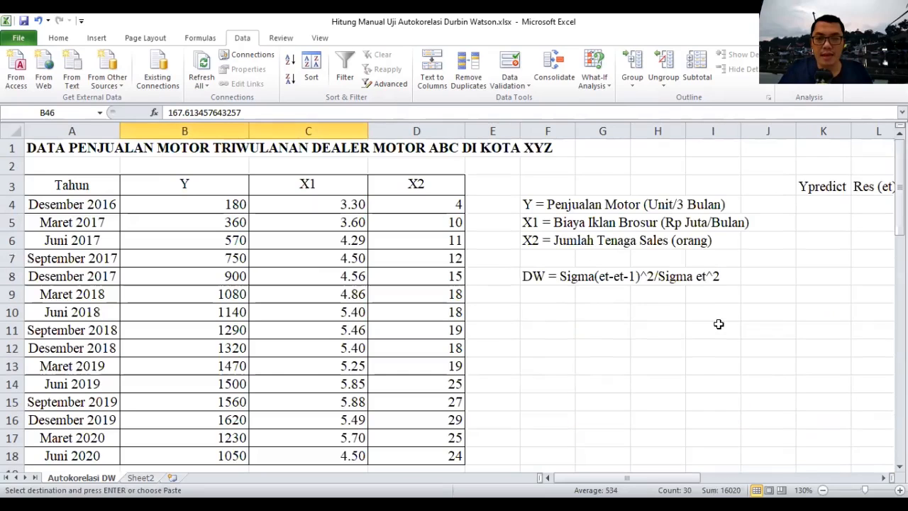
{"action": "left_click_drag", "start_coordinate": [672, 477], "coordinate": [712, 478]}
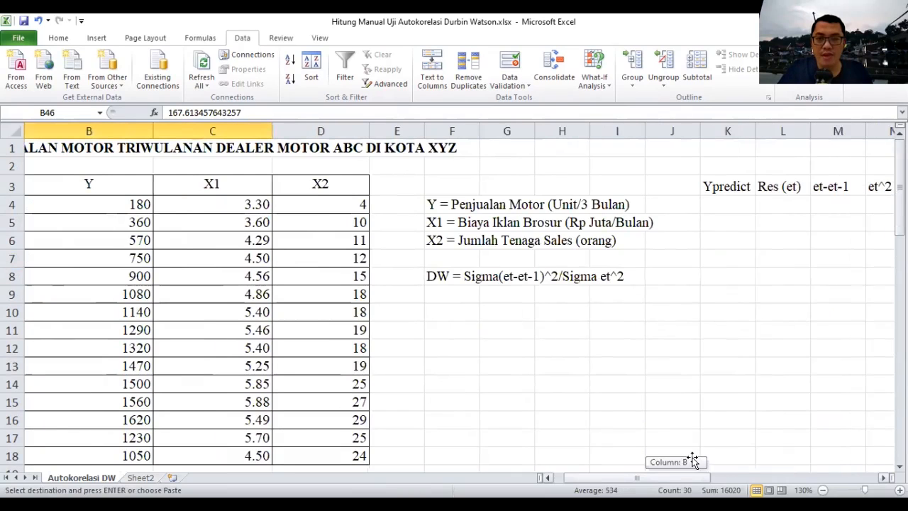
{"action": "left_click", "coordinate": [376, 205]}
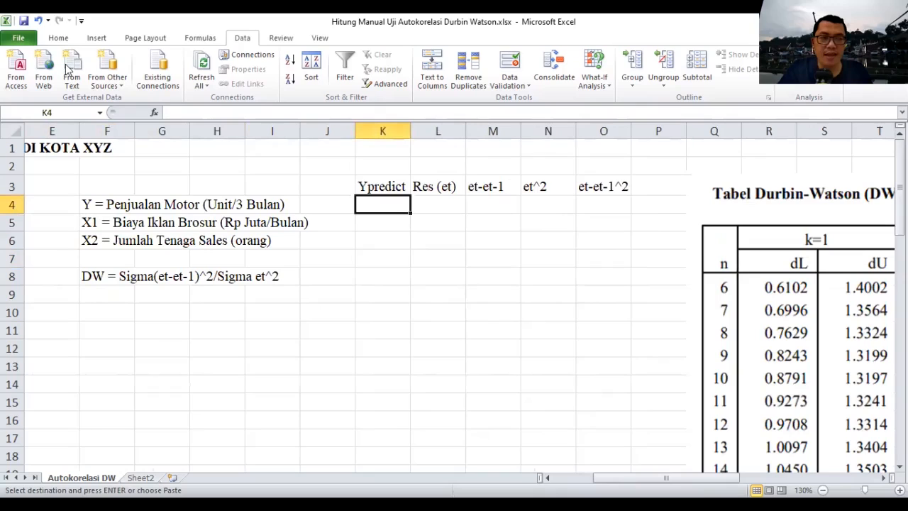
{"action": "scroll", "coordinate": [17, 96], "scroll_direction": "up", "scroll_amount": 4}
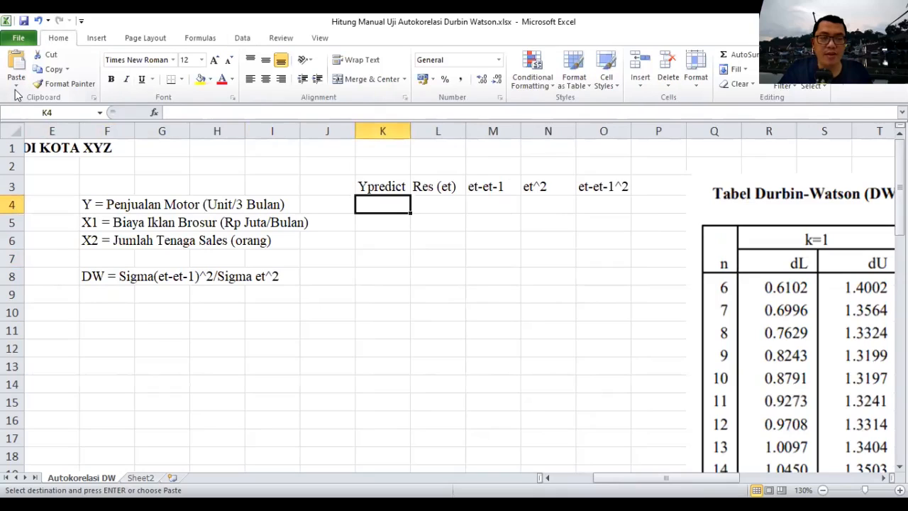
{"action": "left_click", "coordinate": [16, 88]}
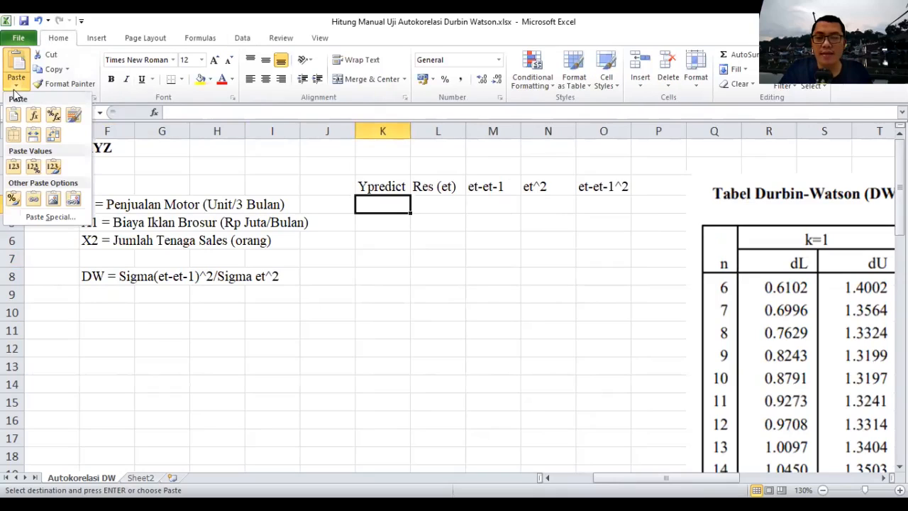
{"action": "left_click", "coordinate": [13, 169]}
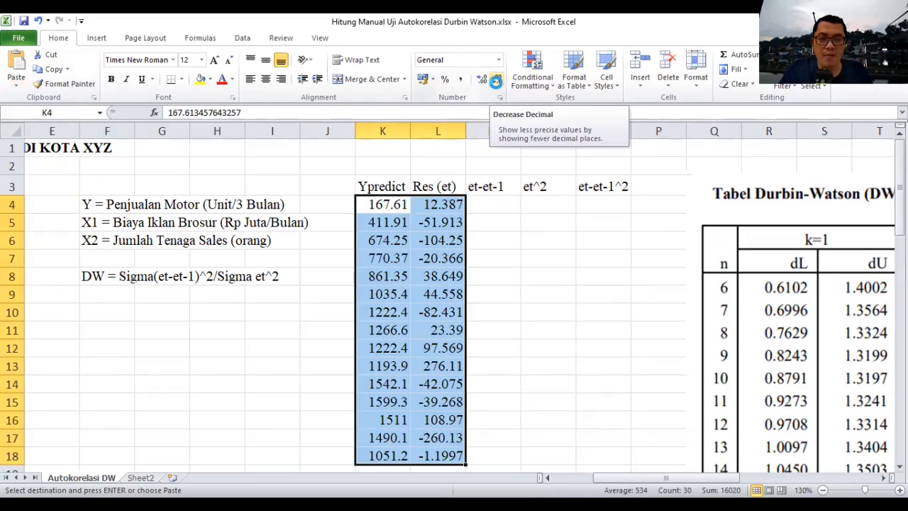
Format the pasted Ypredict and Res (et) values to three decimal places and widen columns K and L
{"action": "left_click", "coordinate": [498, 82]}
{"action": "left_click", "coordinate": [482, 79]}
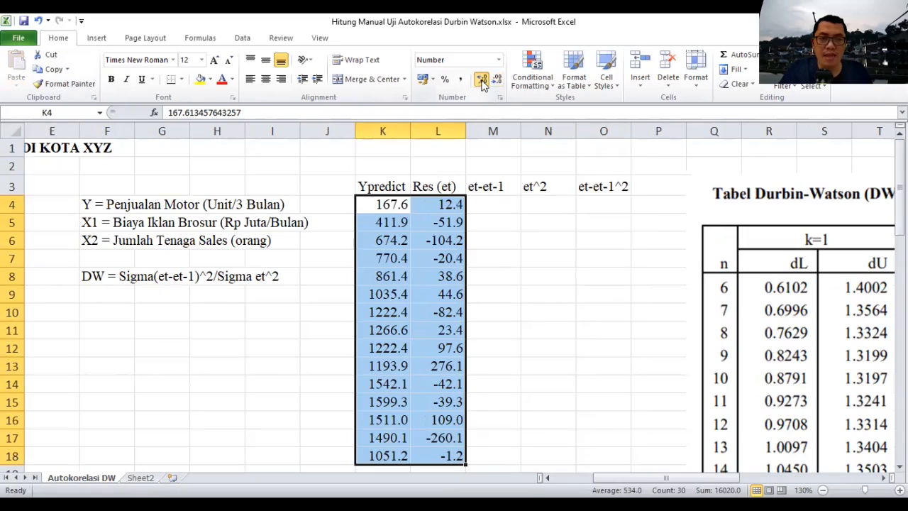
{"action": "left_click", "coordinate": [482, 80]}
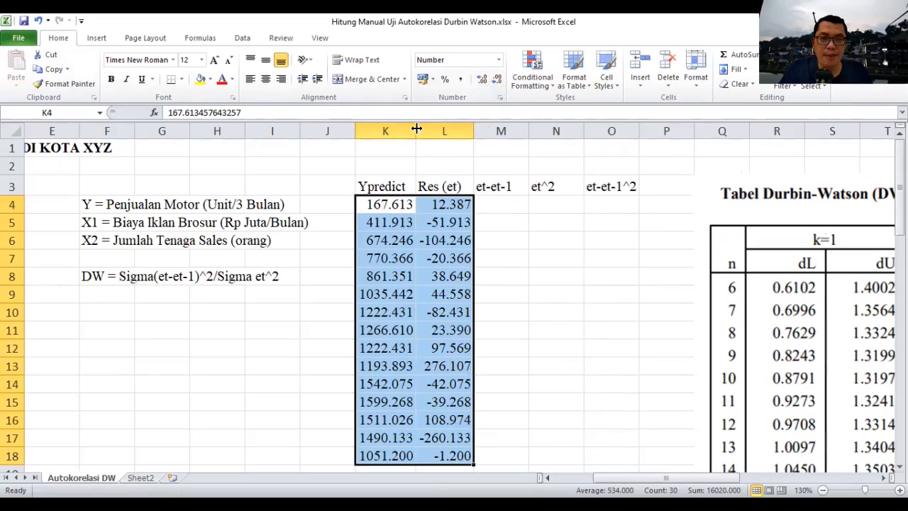
{"action": "left_click_drag", "start_coordinate": [416, 129], "coordinate": [494, 128]}
Enter the formula =L5-L4 in M5 to subtract the previous residual from the second observation's residual
{"action": "left_click", "coordinate": [529, 205]}
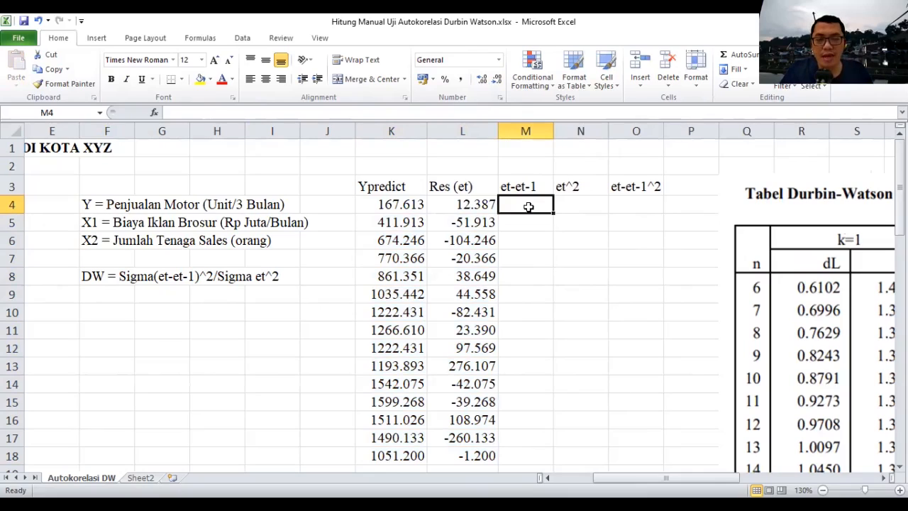
{"action": "left_click", "coordinate": [523, 218]}
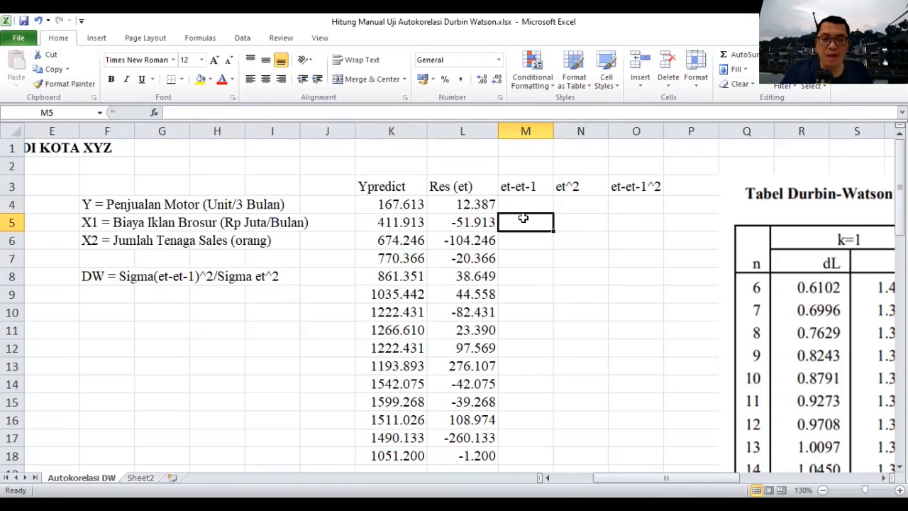
{"action": "type", "text": "="}
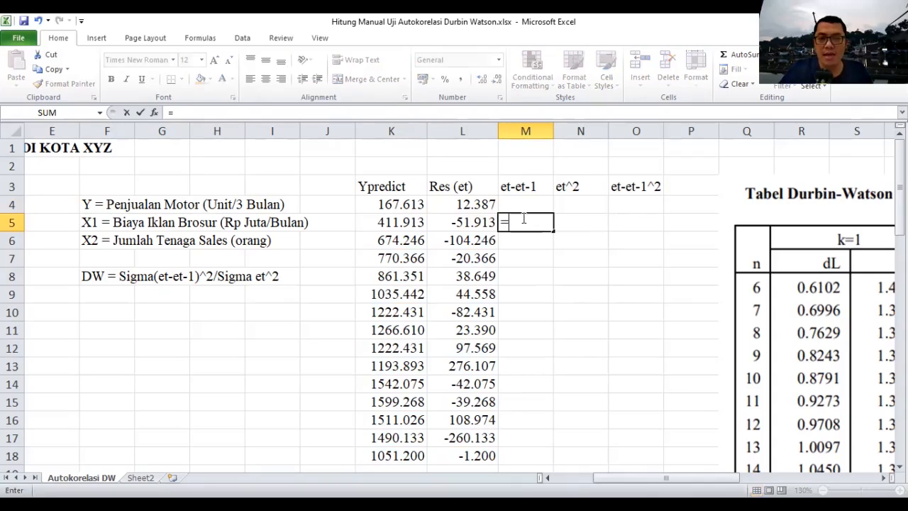
{"action": "left_click", "coordinate": [466, 223]}
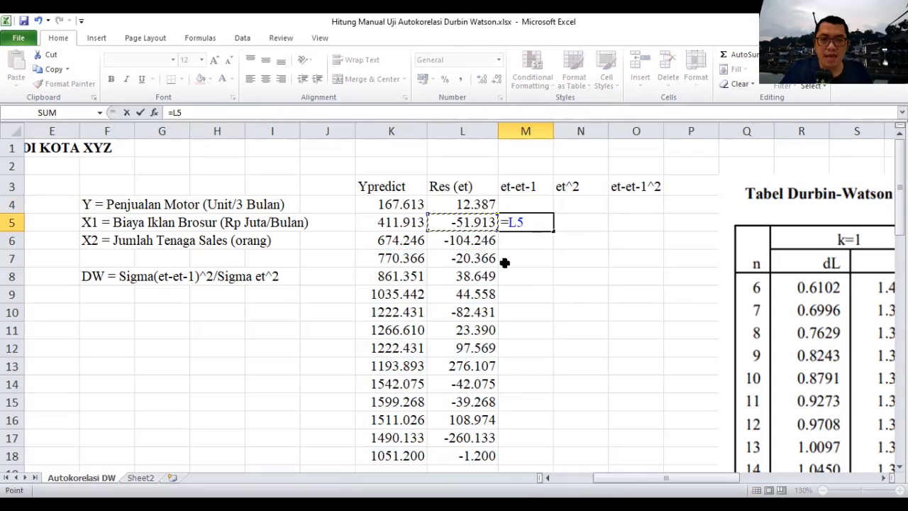
{"action": "type", "text": "-"}
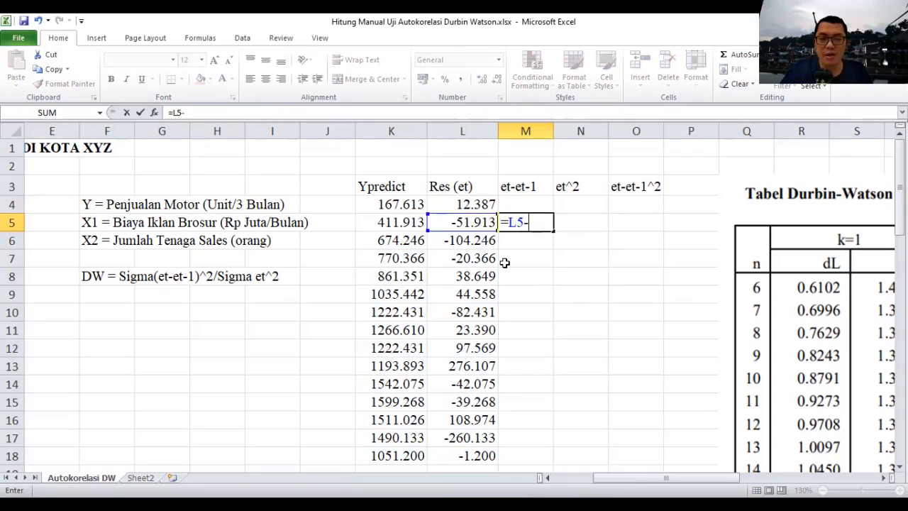
{"action": "left_click", "coordinate": [461, 205]}
{"action": "key", "text": "Return"}
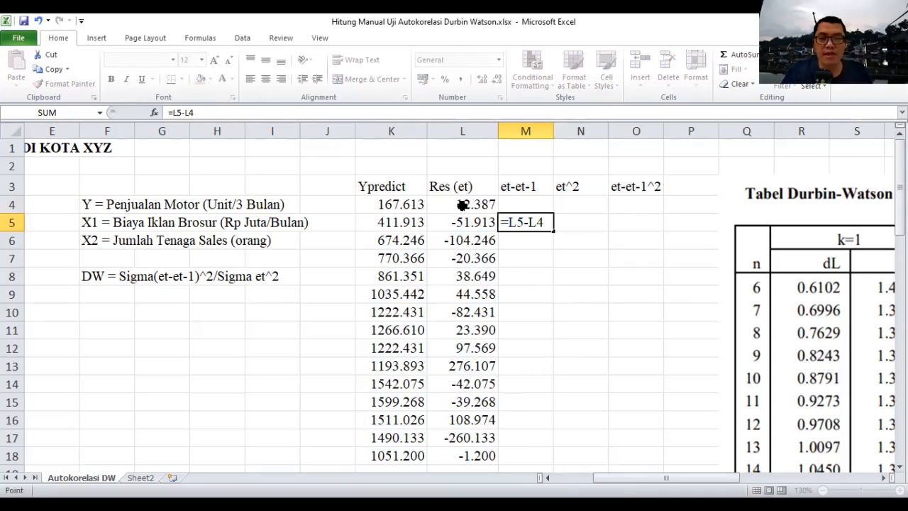
{"action": "key", "text": "Return"}
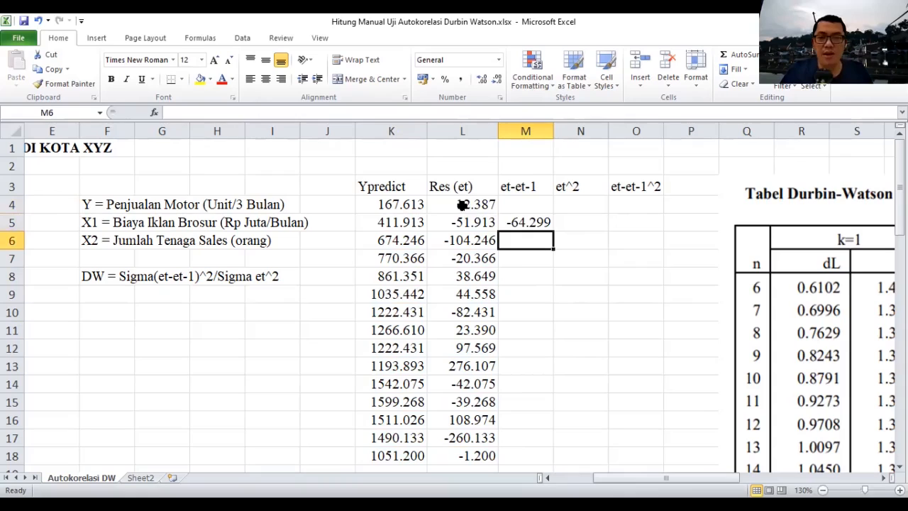
{"action": "double_click", "coordinate": [517, 225]}
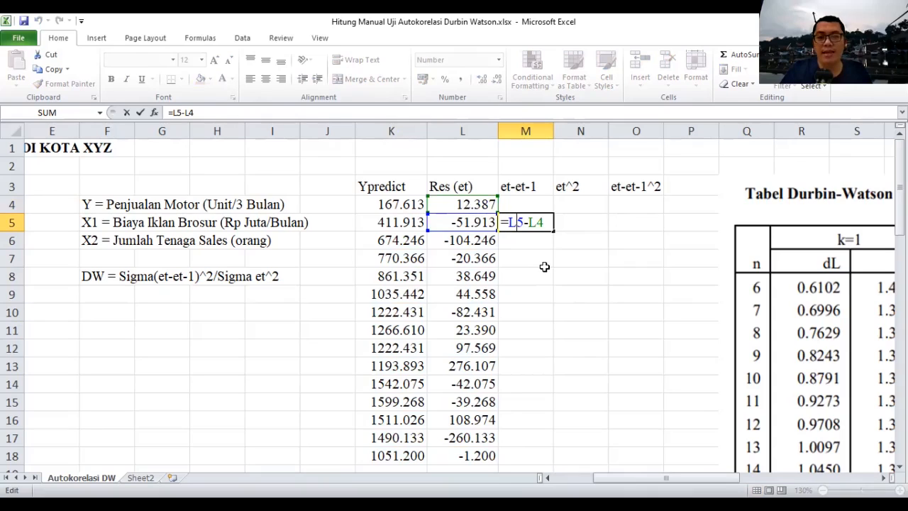
{"action": "key", "text": "Return"}
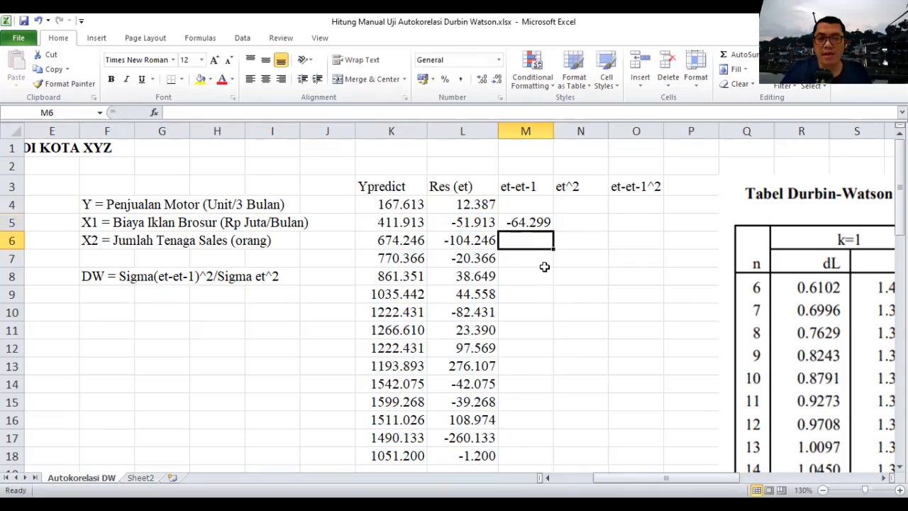
Fill the residual difference formula from M5 down to M18 and fit column M's width to its contents
{"action": "left_click", "coordinate": [546, 225]}
{"action": "left_click_drag", "start_coordinate": [555, 231], "coordinate": [529, 456]}
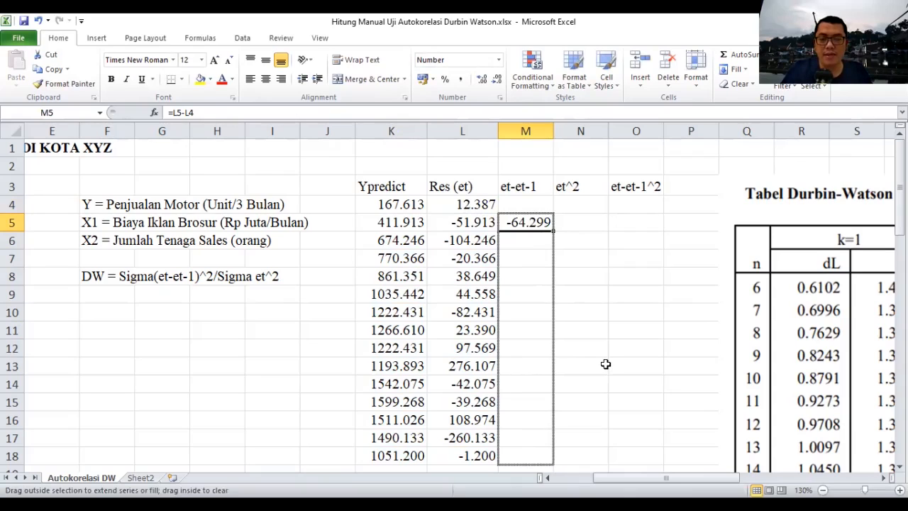
{"action": "double_click", "coordinate": [559, 130]}
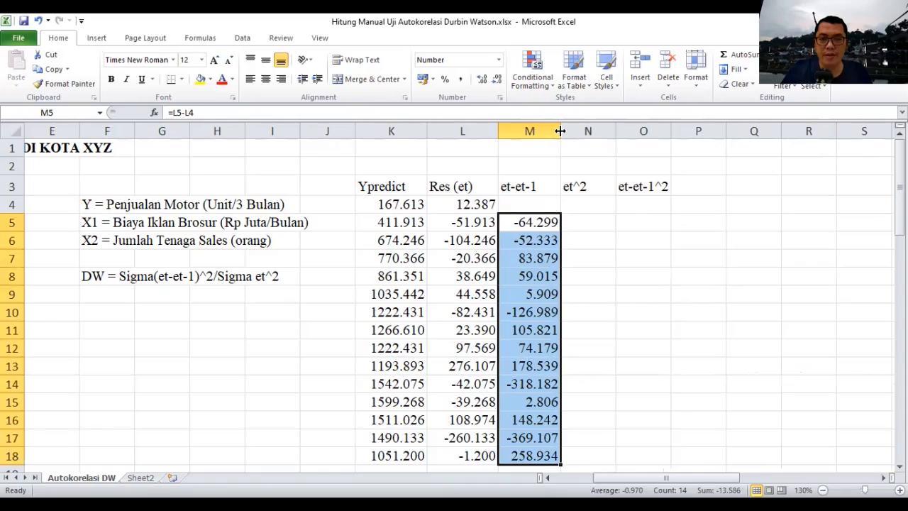
{"action": "left_click", "coordinate": [638, 330]}
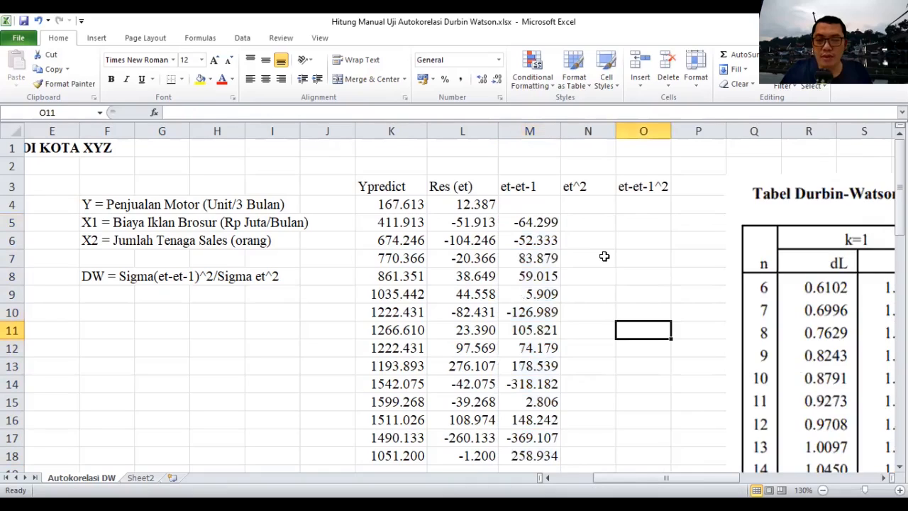
Enter the formula =L4^2 in N4 to square the first residual
{"action": "left_click", "coordinate": [603, 213]}
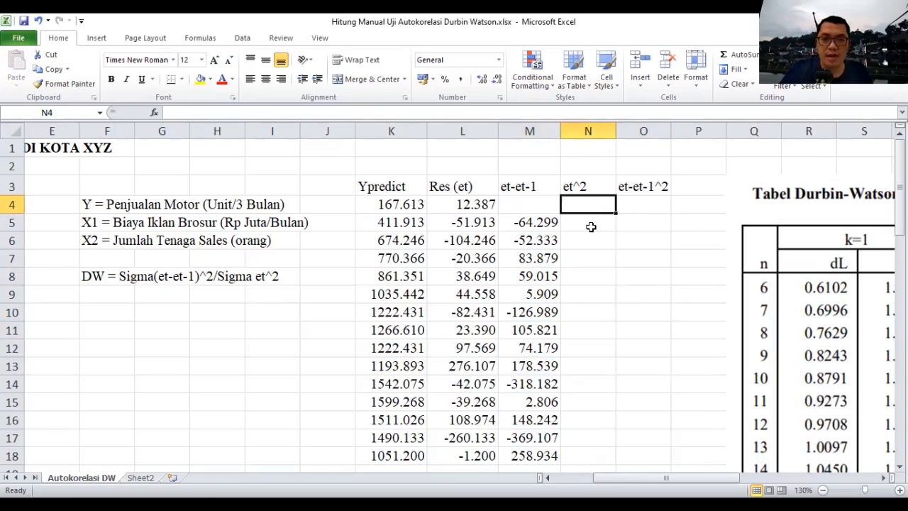
{"action": "type", "text": "="}
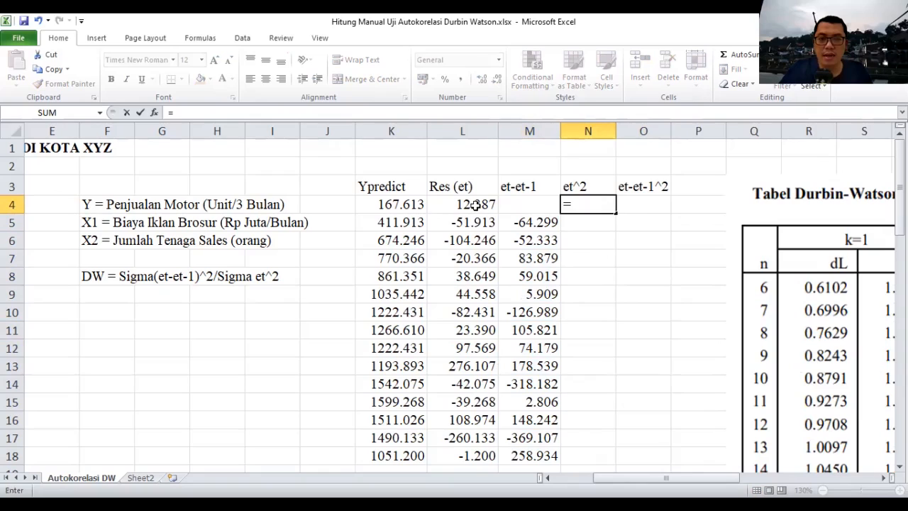
{"action": "left_click", "coordinate": [475, 204]}
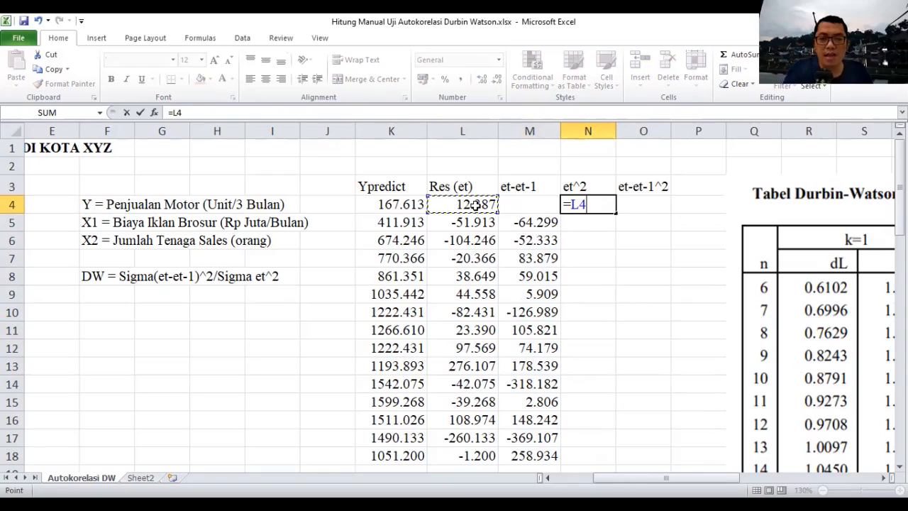
{"action": "type", "text": "^2"}
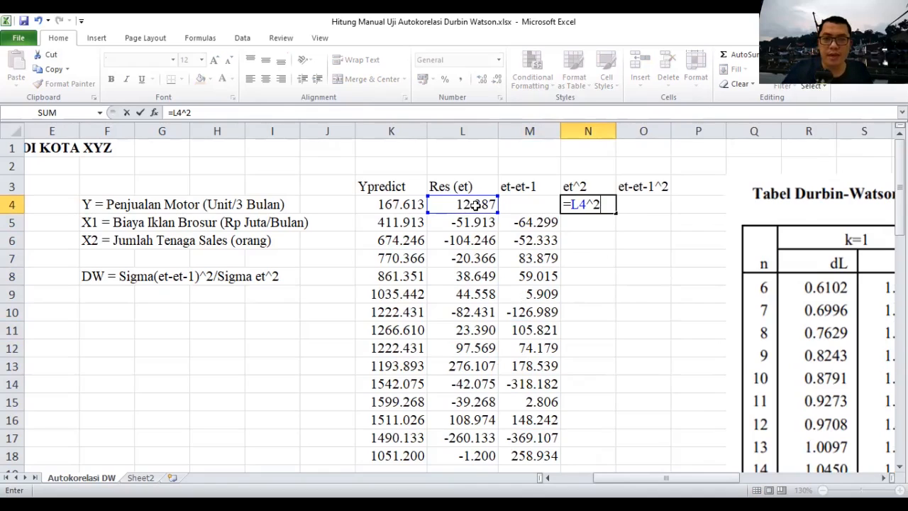
{"action": "key", "text": "Return"}
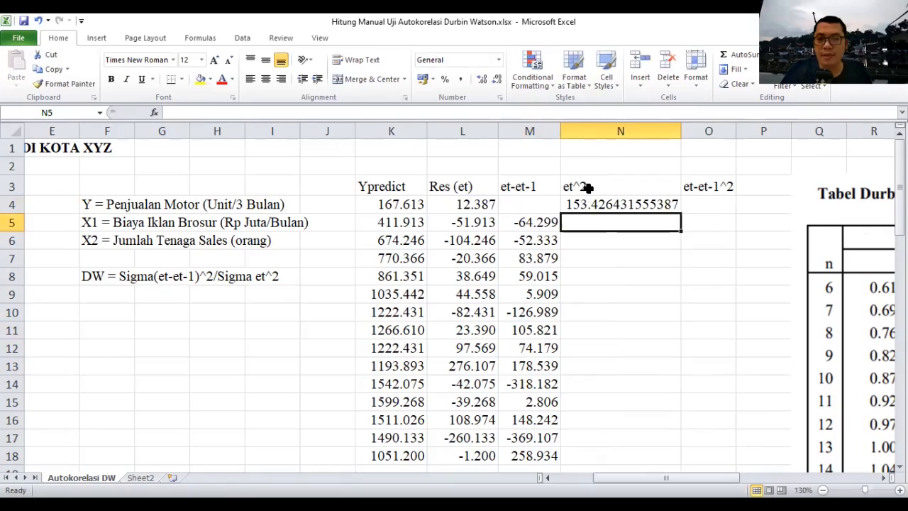
Format the squared residual in N4 to three decimal places
{"action": "key", "text": "Up"}
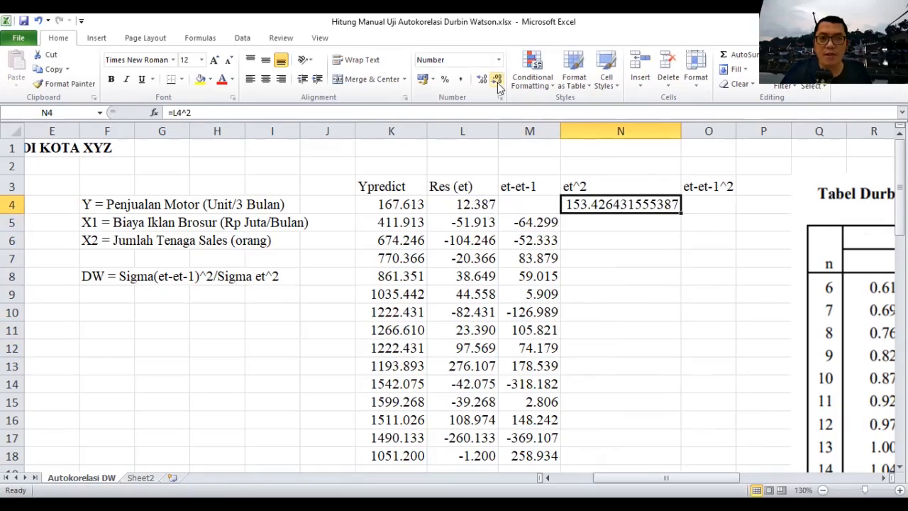
{"action": "left_click", "coordinate": [498, 81]}
{"action": "left_click", "coordinate": [498, 81]}
{"action": "left_click", "coordinate": [498, 81]}
{"action": "left_click", "coordinate": [498, 81]}
{"action": "left_click", "coordinate": [498, 81]}
{"action": "left_click", "coordinate": [498, 80]}
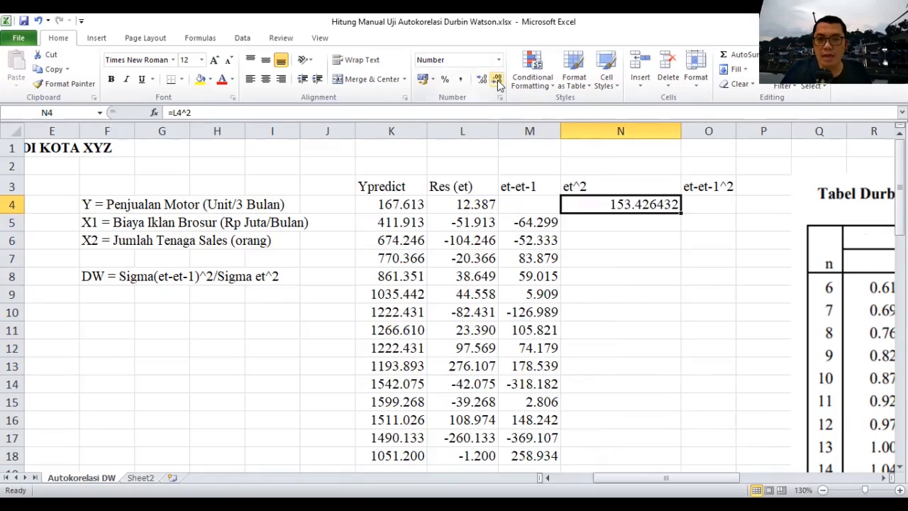
{"action": "left_click", "coordinate": [498, 80]}
{"action": "left_click", "coordinate": [498, 81]}
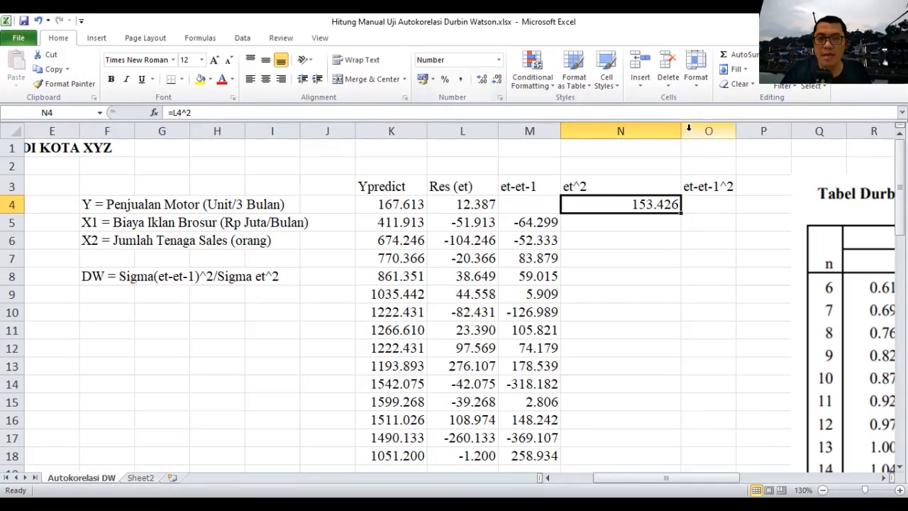
Fill the squared residual formula from N4 down to N18 and fit column N's width to its contents
{"action": "left_click_drag", "start_coordinate": [618, 139], "coordinate": [620, 139]}
{"action": "left_click_drag", "start_coordinate": [617, 394], "coordinate": [618, 454]}
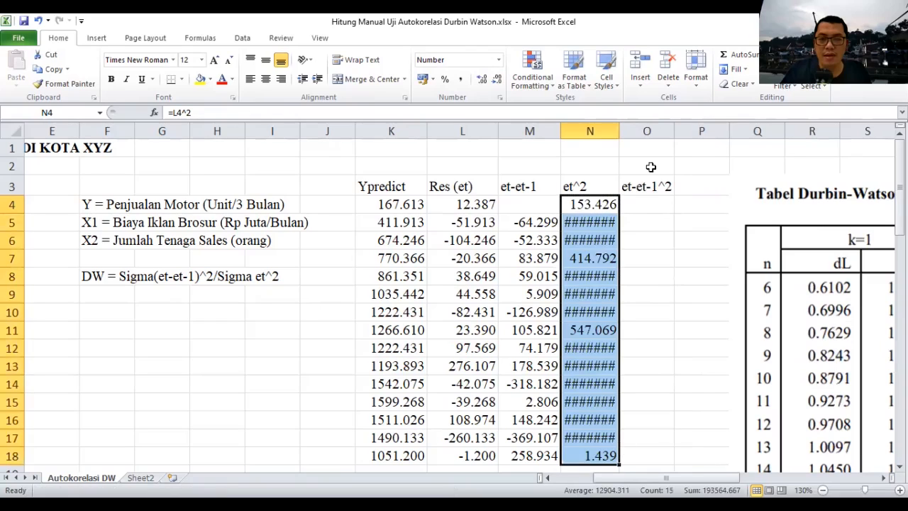
{"action": "double_click", "coordinate": [629, 131]}
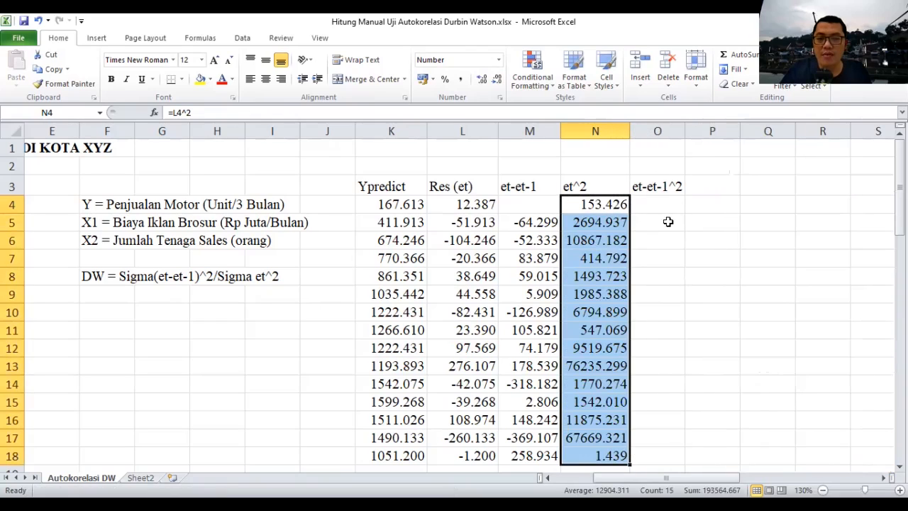
Enter the formula =M5^2 in O5 to square the first residual difference
{"action": "left_click", "coordinate": [659, 206]}
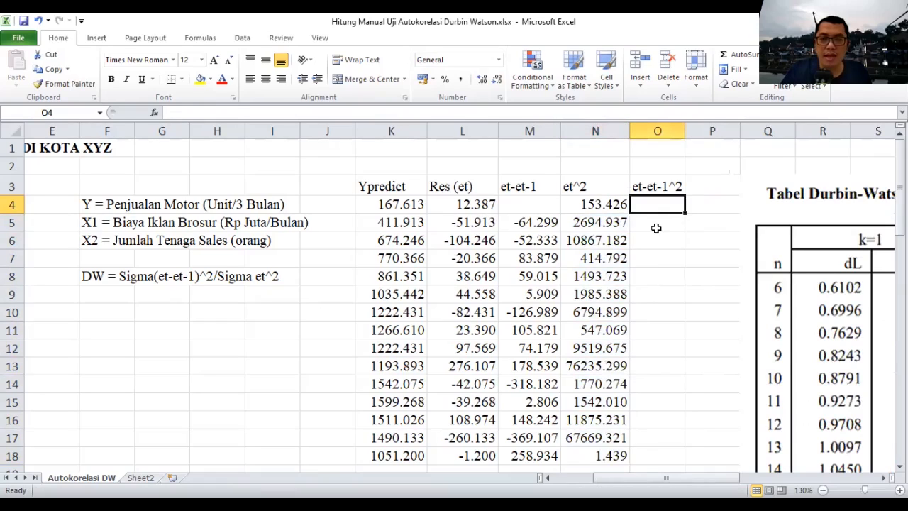
{"action": "left_click", "coordinate": [656, 228]}
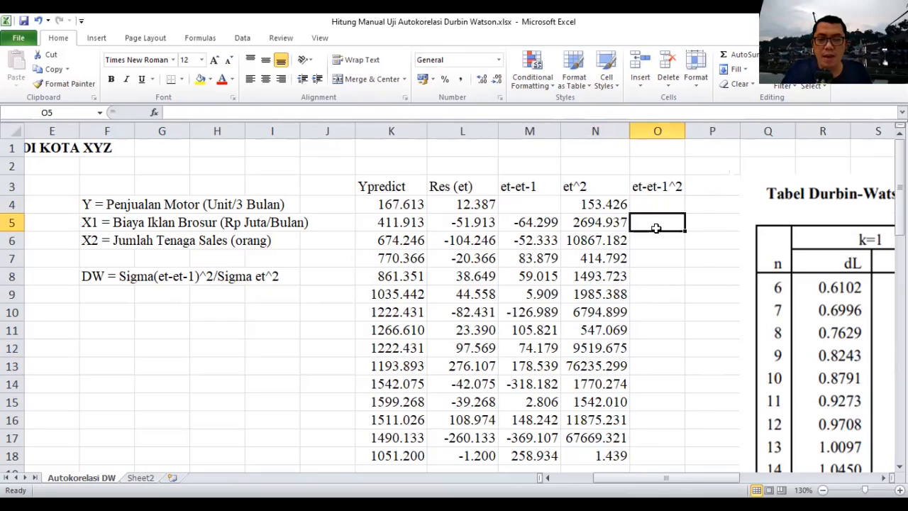
{"action": "type", "text": "="}
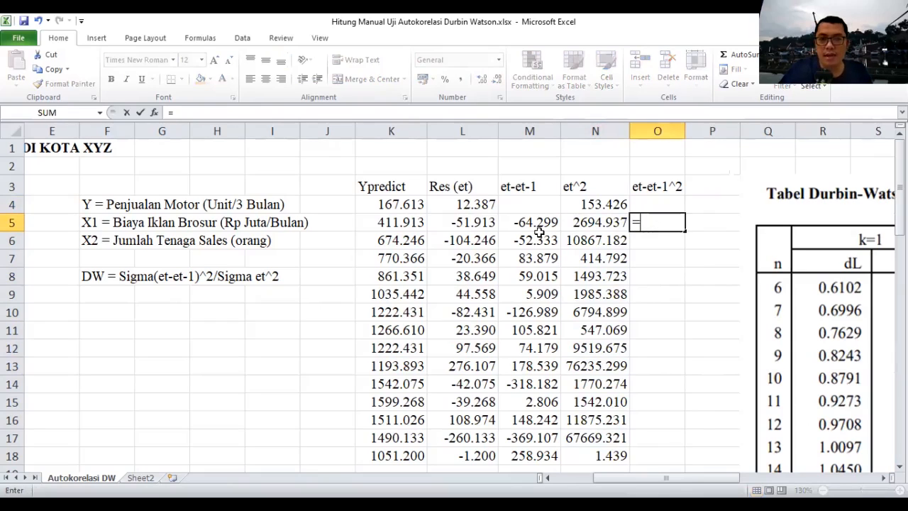
{"action": "left_click", "coordinate": [519, 224]}
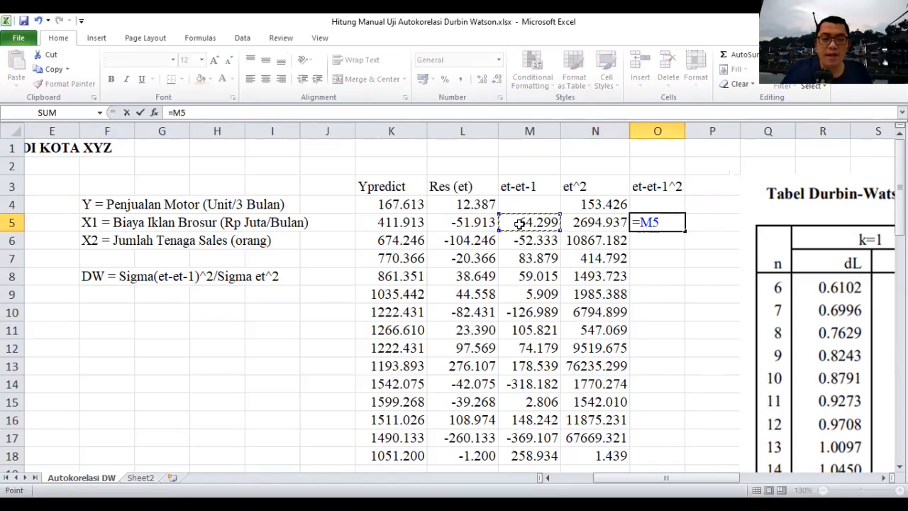
{"action": "type", "text": "^"}
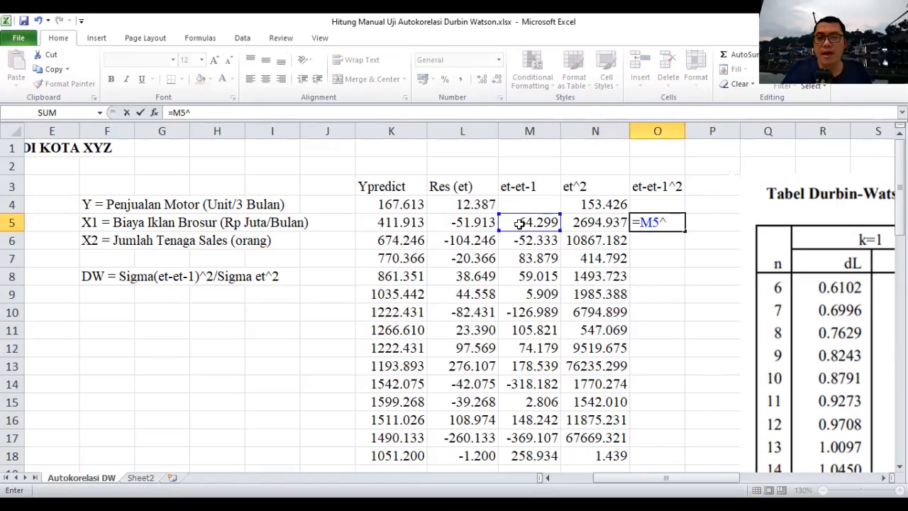
{"action": "type", "text": "2"}
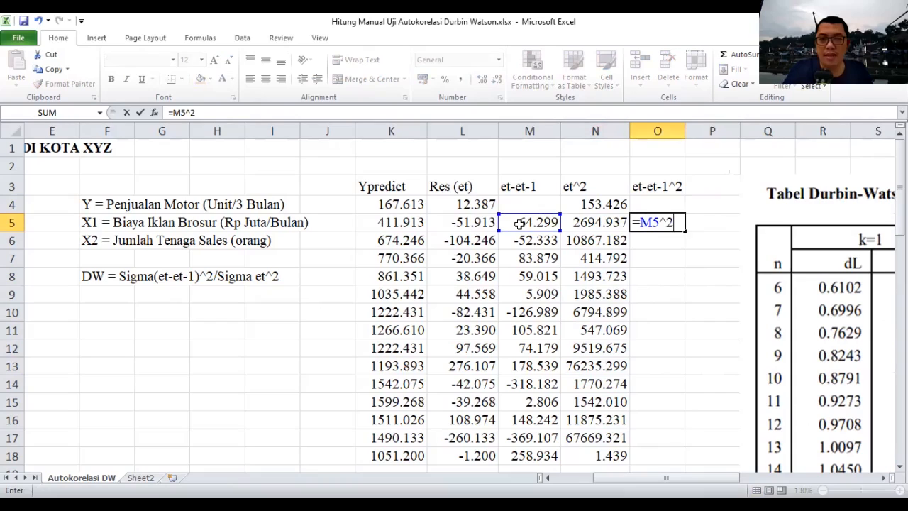
{"action": "key", "text": "Return"}
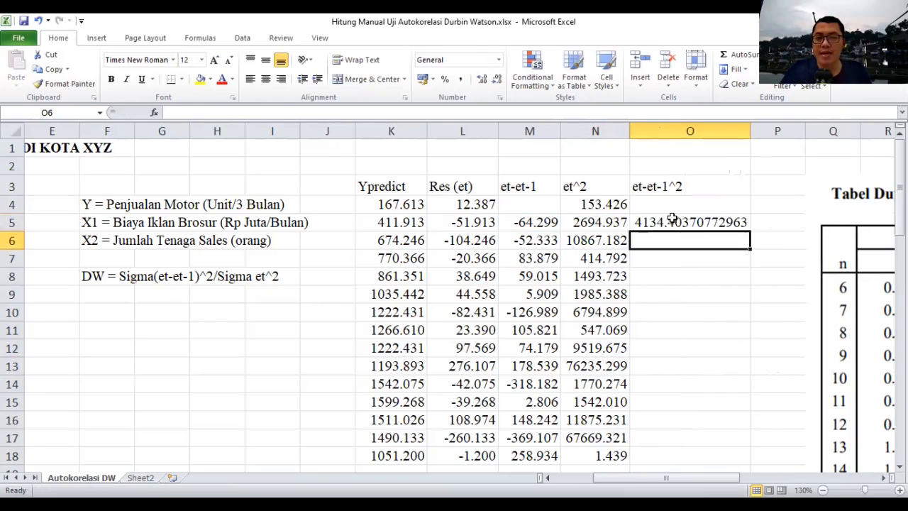
Format the squared difference in O5 to three decimal places
{"action": "key", "text": "Up"}
{"action": "left_click", "coordinate": [481, 81]}
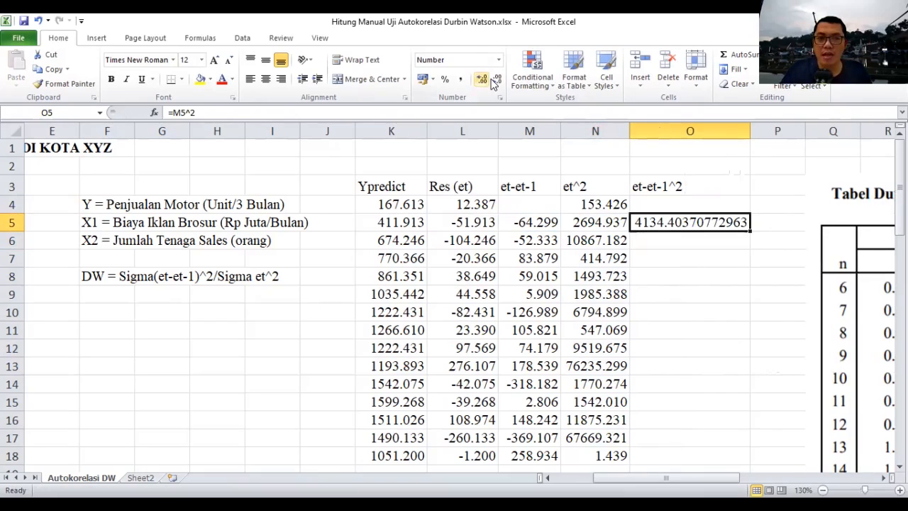
{"action": "left_click", "coordinate": [495, 80]}
{"action": "left_click", "coordinate": [494, 80]}
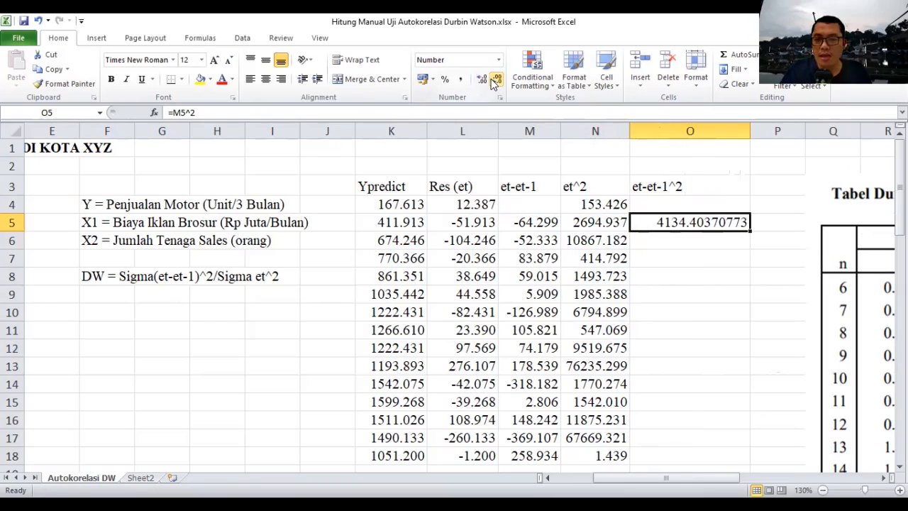
{"action": "left_click", "coordinate": [494, 80]}
{"action": "left_click", "coordinate": [494, 80]}
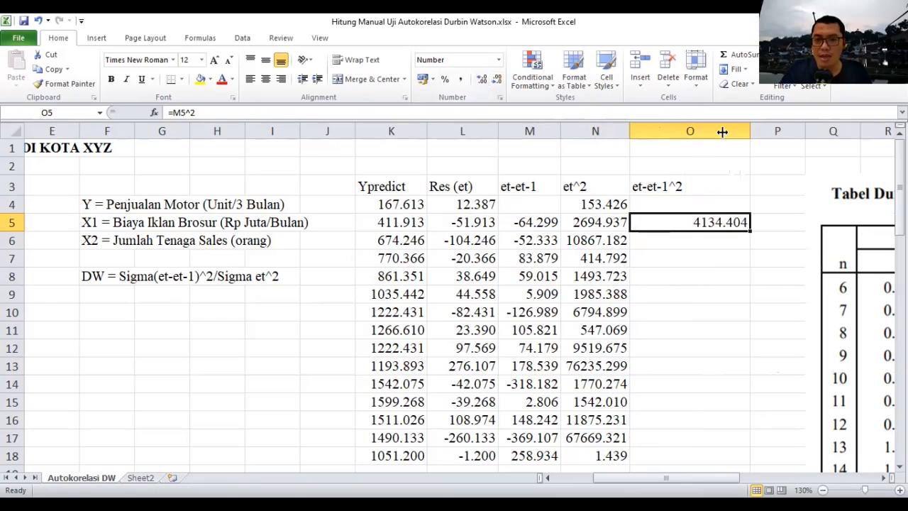
Fill the squared difference formula from O5 down to O18 and fit column O's width to its contents
{"action": "mouse_move", "coordinate": [686, 132]}
{"action": "left_mouse_down"}
{"action": "mouse_move", "coordinate": [688, 234]}
{"action": "mouse_move", "coordinate": [691, 134]}
{"action": "left_mouse_up"}
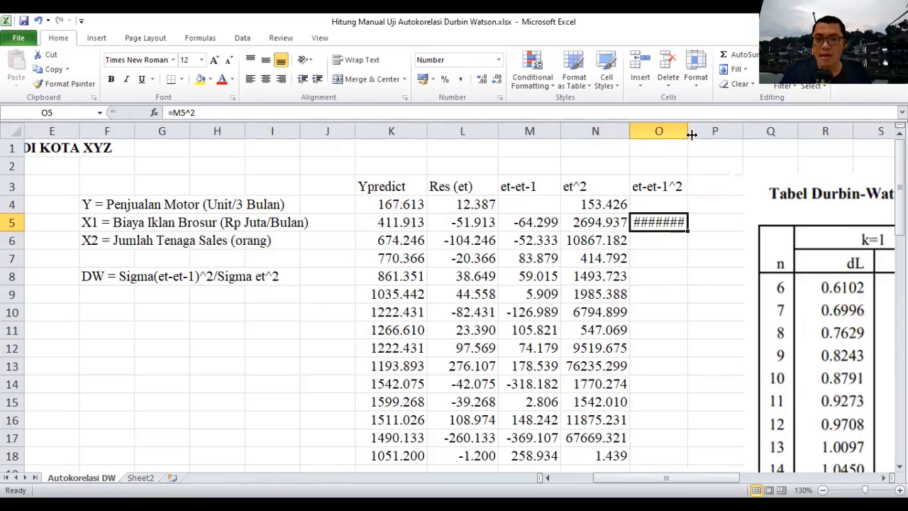
{"action": "double_click", "coordinate": [692, 135]}
{"action": "left_click_drag", "start_coordinate": [697, 233], "coordinate": [694, 457]}
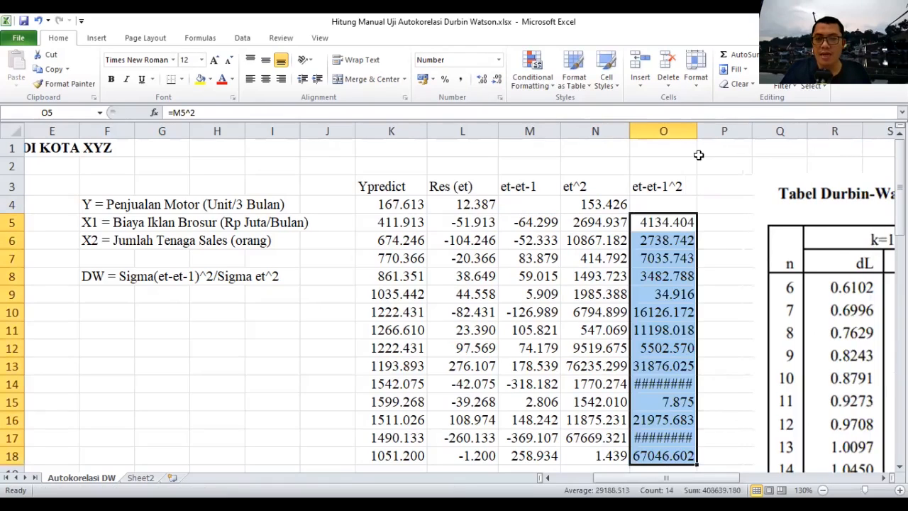
{"action": "left_click", "coordinate": [729, 403]}
{"action": "double_click", "coordinate": [700, 136]}
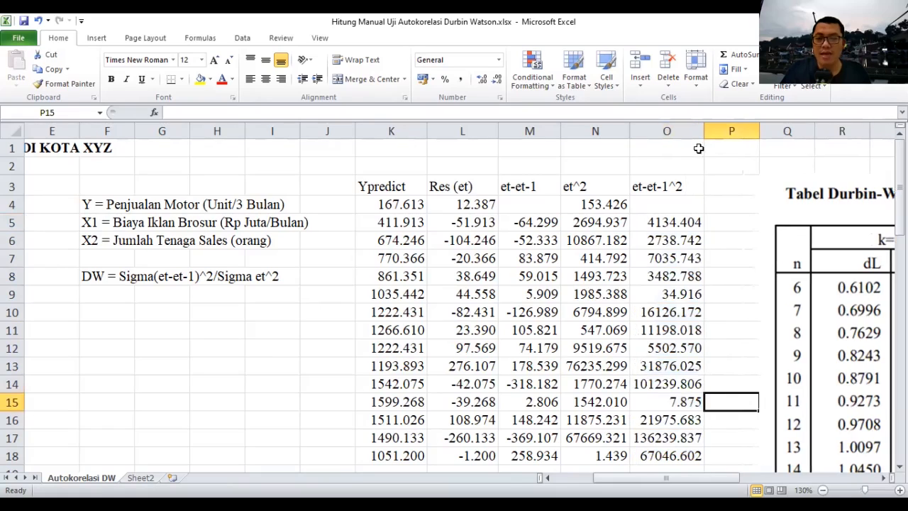
Label the totals row "Jumlah (Sigma)" in K19, directly below the predicted values
{"action": "scroll", "coordinate": [423, 278], "scroll_direction": "down", "scroll_amount": 1}
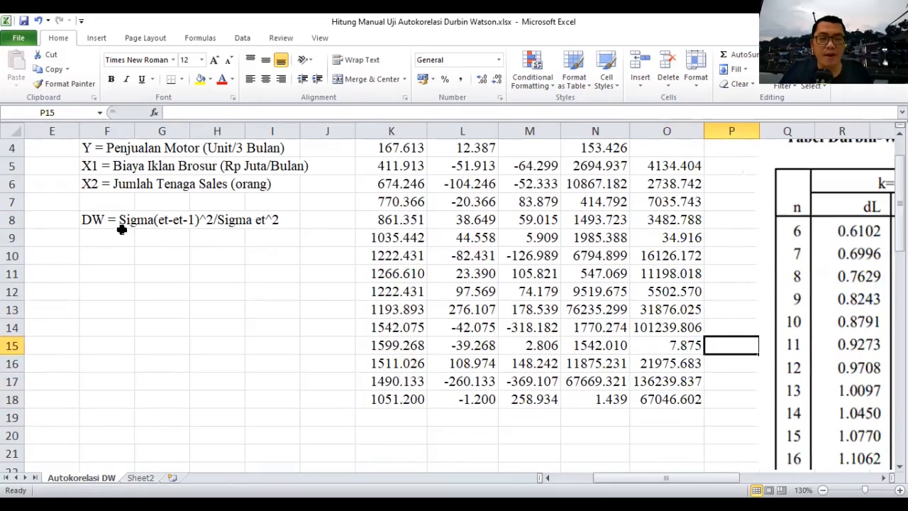
{"action": "left_click", "coordinate": [390, 415]}
{"action": "type", "text": "Jumla"}
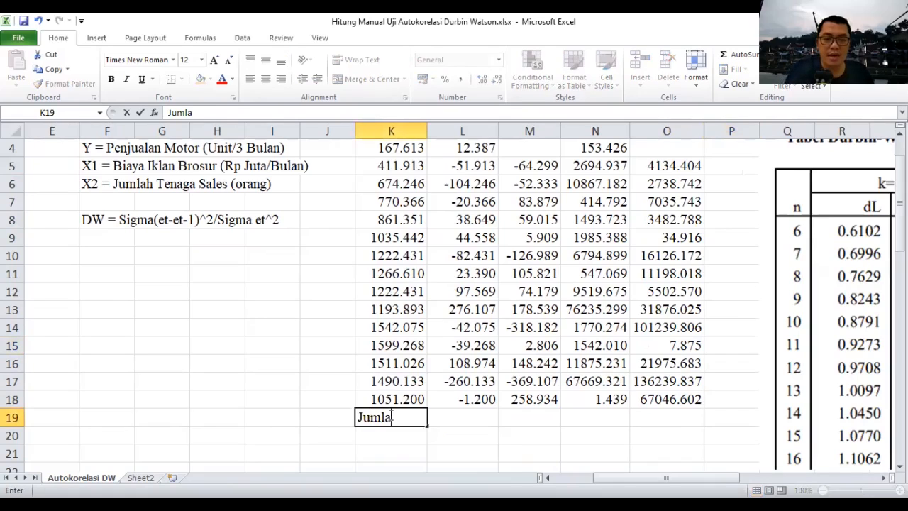
{"action": "type", "text": "h (Sigma)"}
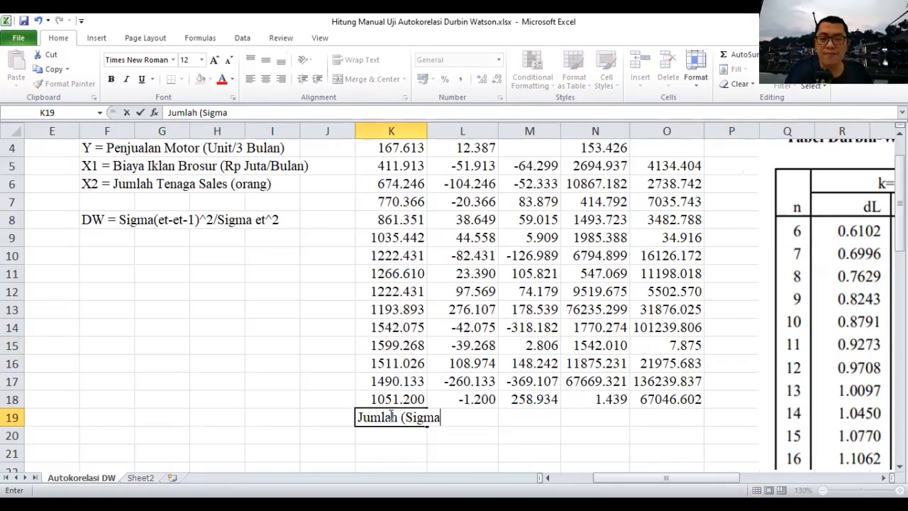
{"action": "left_click", "coordinate": [505, 427]}
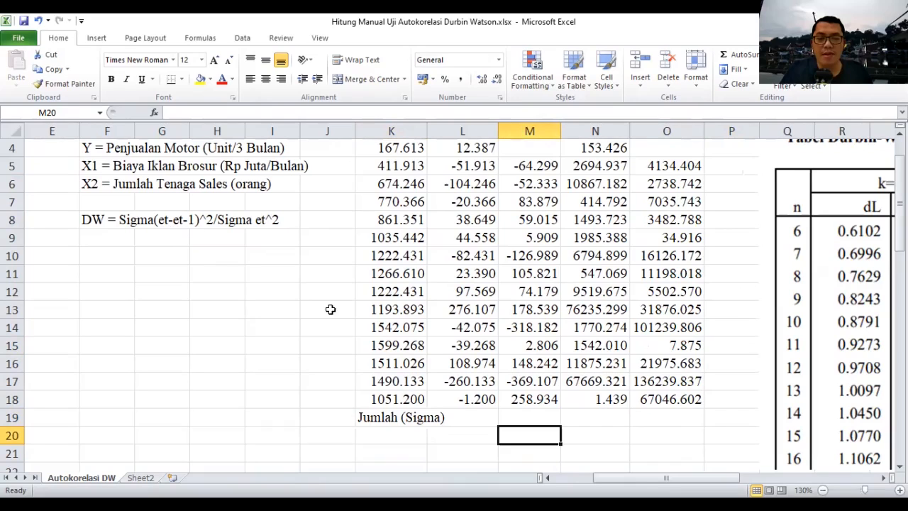
Total the squared residuals in N19 with =SUM(N4:N18) and widen column N to fit the total
{"action": "scroll", "coordinate": [608, 243], "scroll_direction": "up", "scroll_amount": 1}
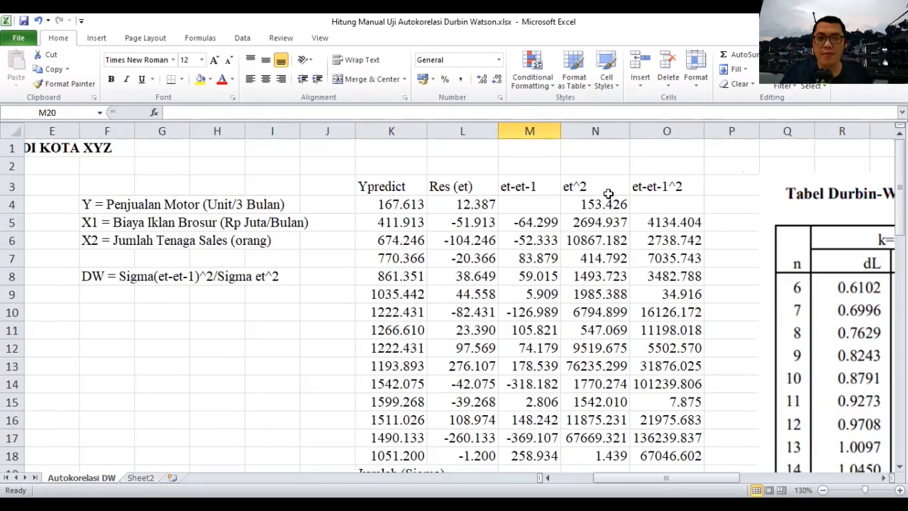
{"action": "left_click", "coordinate": [604, 185]}
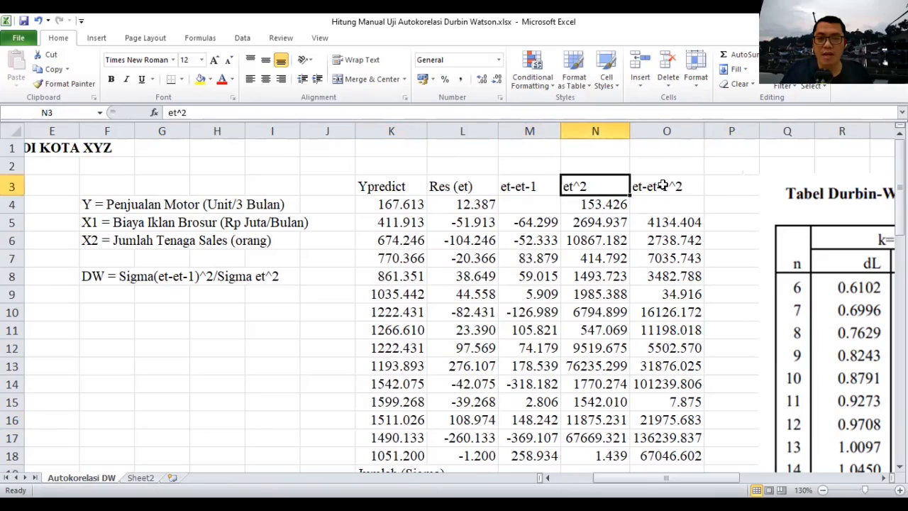
{"action": "left_click", "coordinate": [661, 186]}
{"action": "key", "text": "Left"}
{"action": "scroll", "coordinate": [610, 407], "scroll_direction": "down", "scroll_amount": 1}
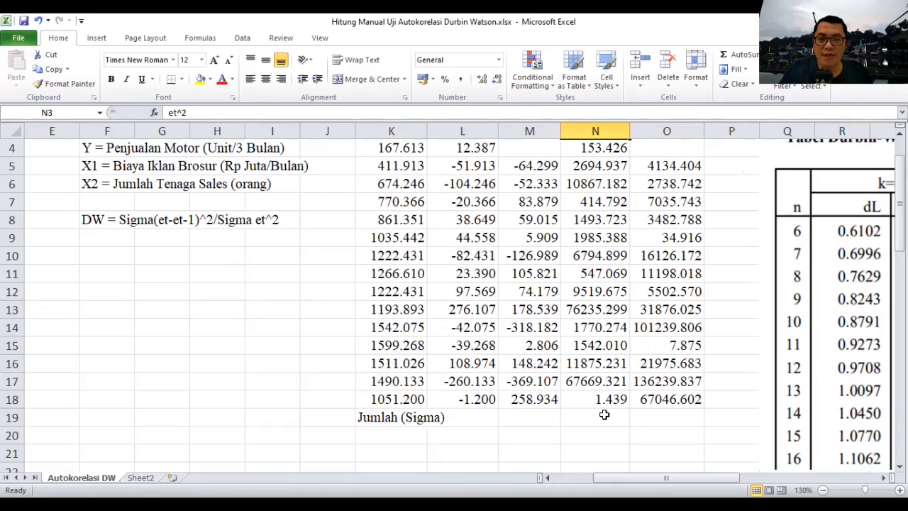
{"action": "left_click", "coordinate": [604, 415]}
{"action": "type", "text": "=S"}
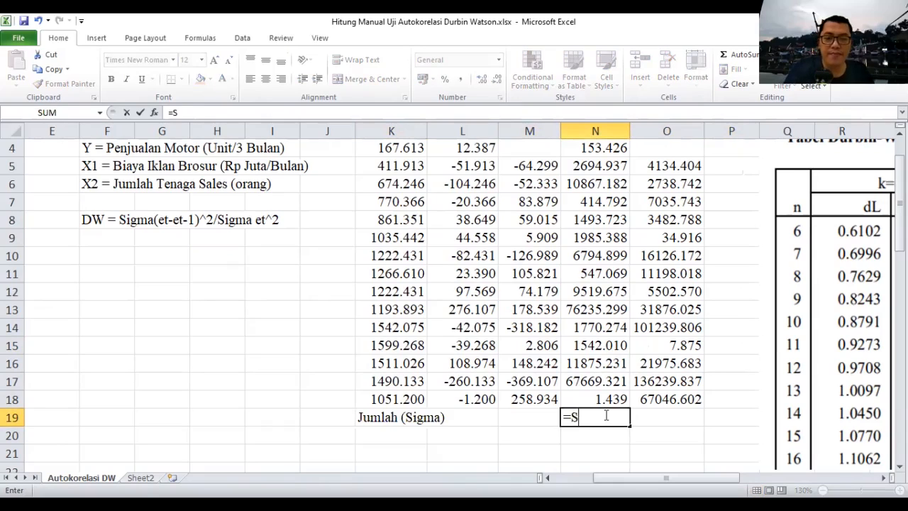
{"action": "type", "text": "UM("}
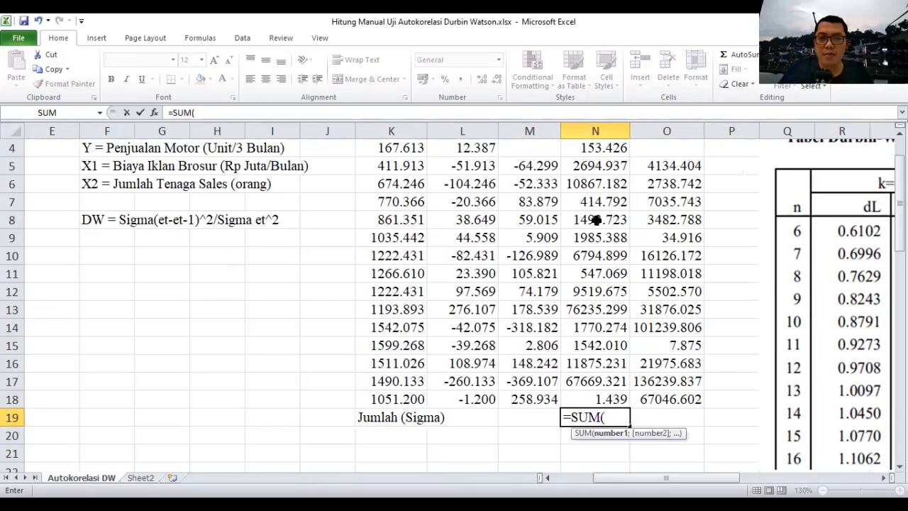
{"action": "scroll", "coordinate": [596, 203], "scroll_direction": "up", "scroll_amount": 1}
{"action": "left_click_drag", "start_coordinate": [596, 204], "coordinate": [592, 229]}
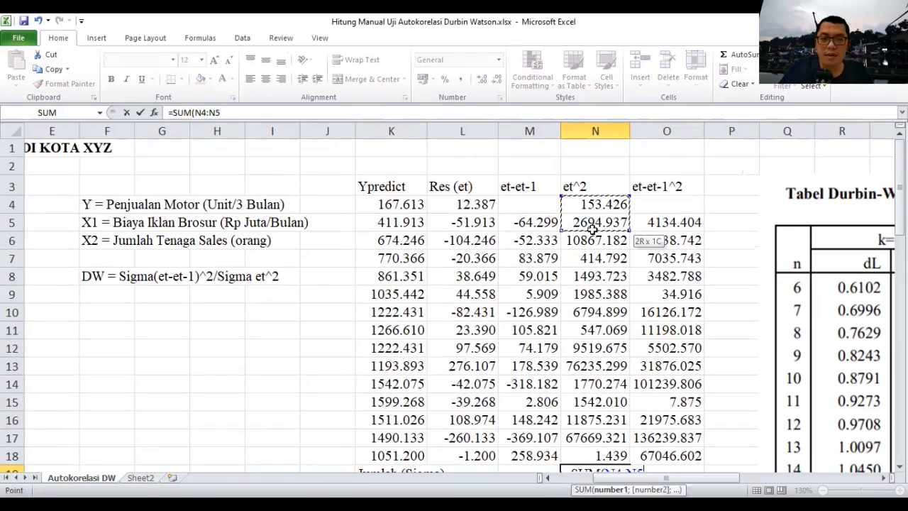
{"action": "left_click", "coordinate": [601, 451], "text": "shift"}
{"action": "type", "text": ")"}
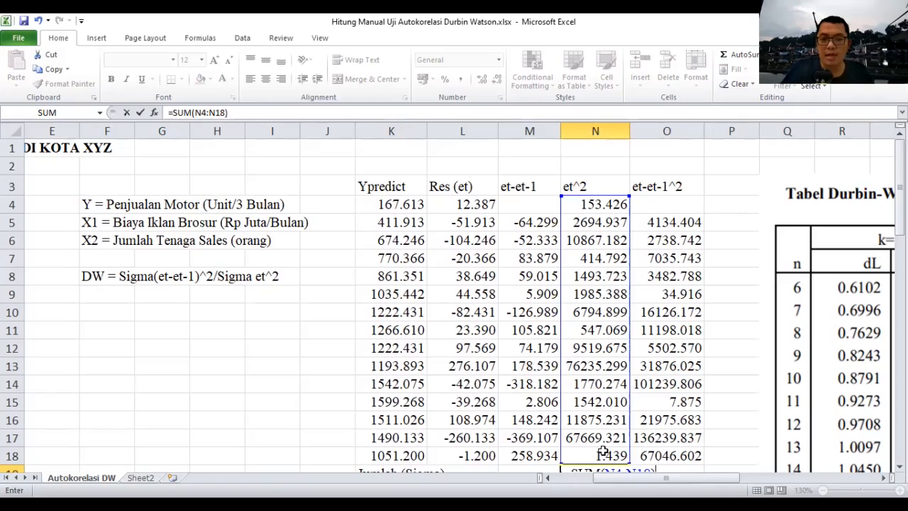
{"action": "key", "text": "Return"}
{"action": "left_click_drag", "start_coordinate": [637, 138], "coordinate": [642, 139]}
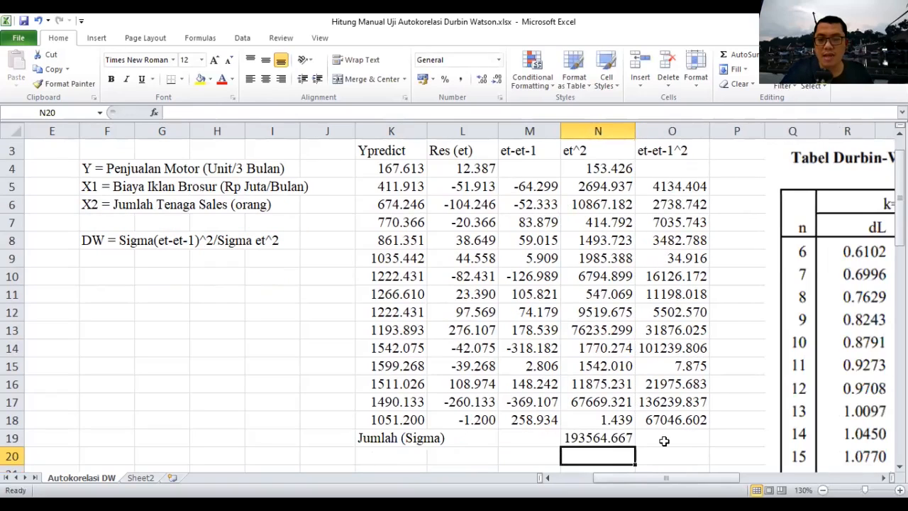
Total the squared residual differences in O19 by summing O4:O18
{"action": "left_click", "coordinate": [664, 441]}
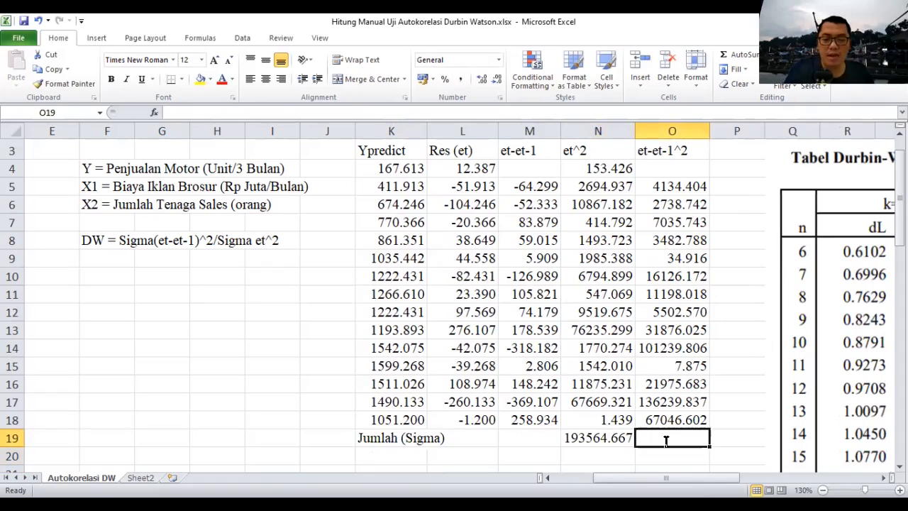
{"action": "type", "text": "=SUM("}
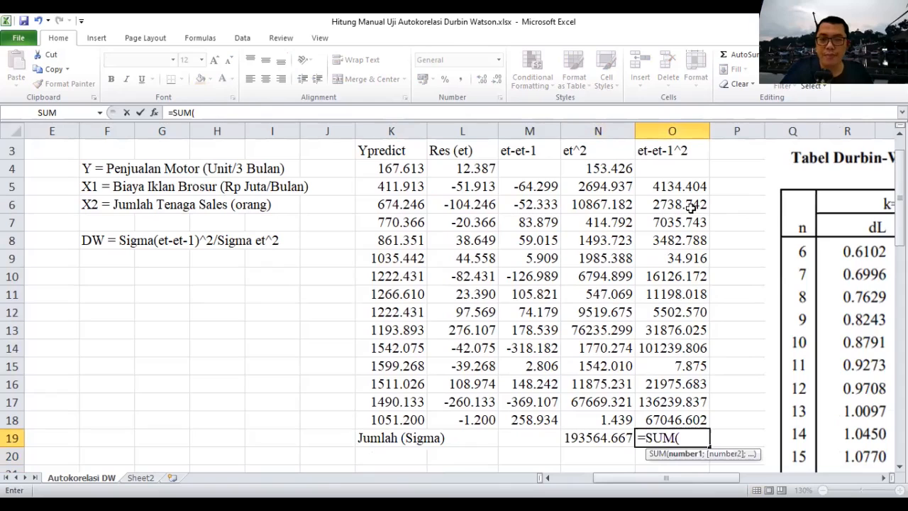
{"action": "scroll", "coordinate": [685, 204], "scroll_direction": "up", "scroll_amount": 1}
{"action": "left_click_drag", "start_coordinate": [685, 205], "coordinate": [692, 449]}
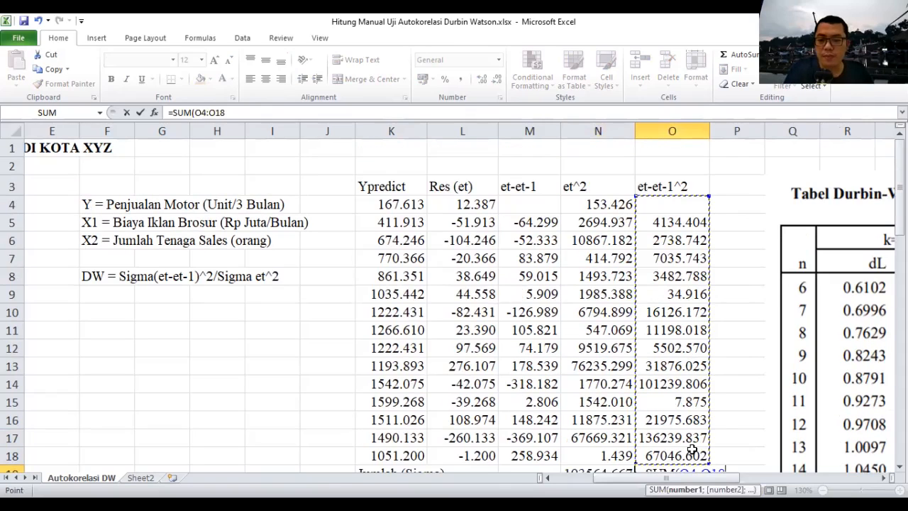
{"action": "key", "text": "Return"}
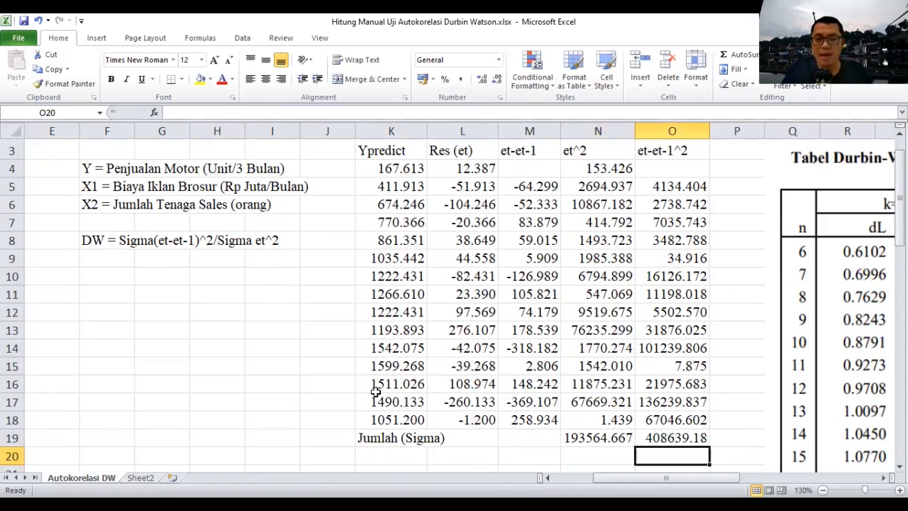
Enter the label "DW =" in F10, below the written Durbin-Watson formula
{"action": "scroll", "coordinate": [379, 402], "scroll_direction": "down", "scroll_amount": 1}
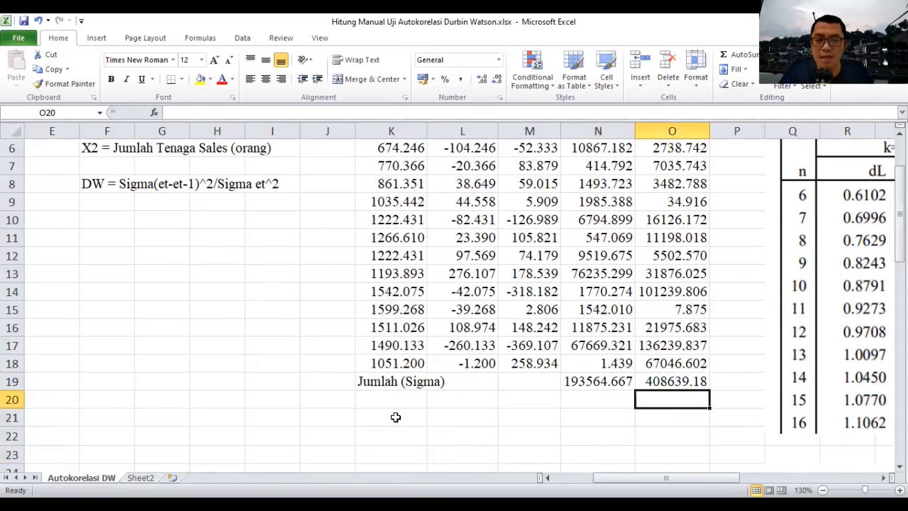
{"action": "left_click", "coordinate": [104, 219]}
{"action": "type", "text": "DW"}
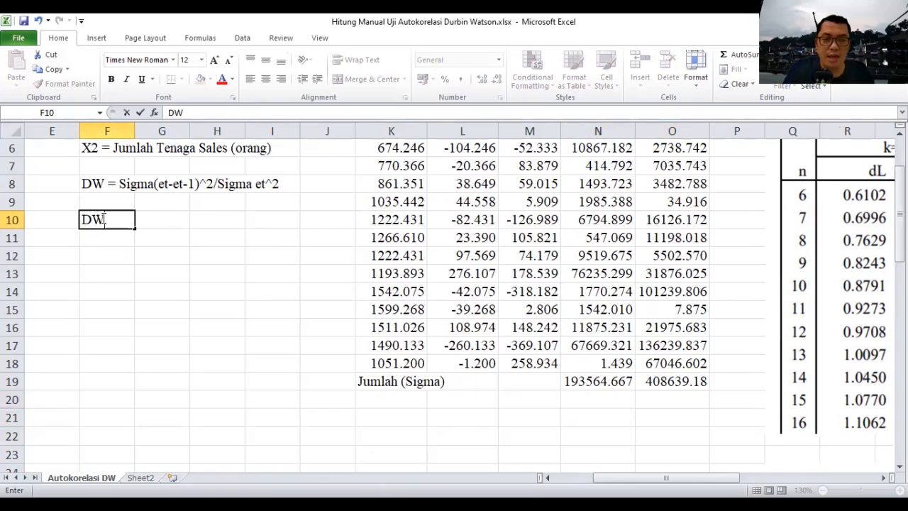
{"action": "type", "text": " ="}
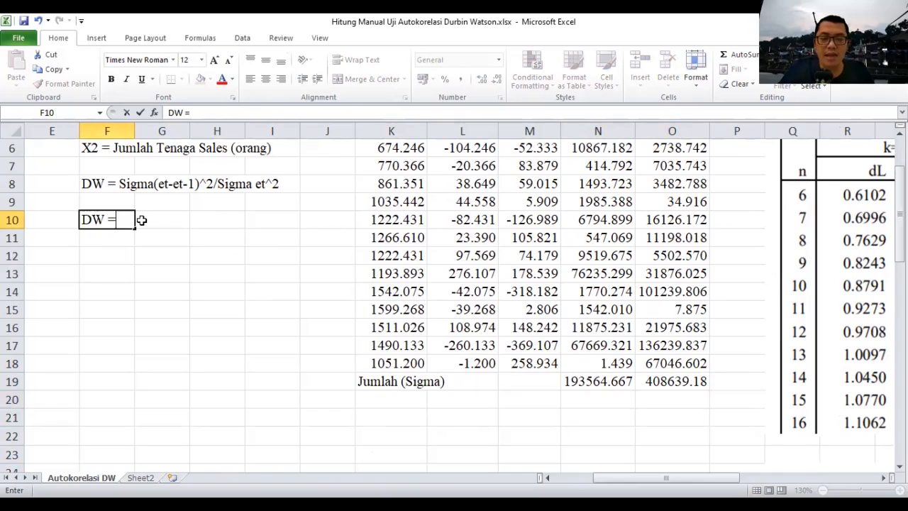
Calculate the Durbin-Watson statistic in G10 with =O19/N19, dividing the summed squared differences by the summed squared residuals
{"action": "left_click", "coordinate": [141, 221]}
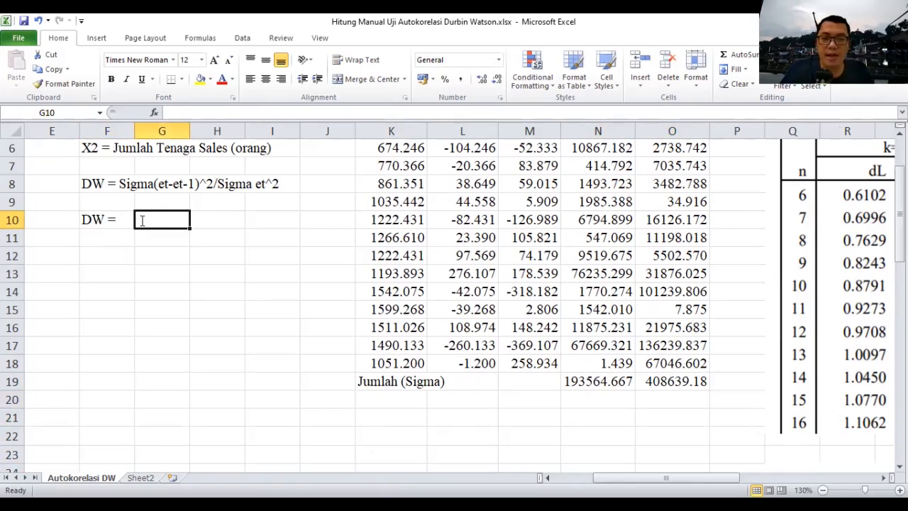
{"action": "type", "text": "="}
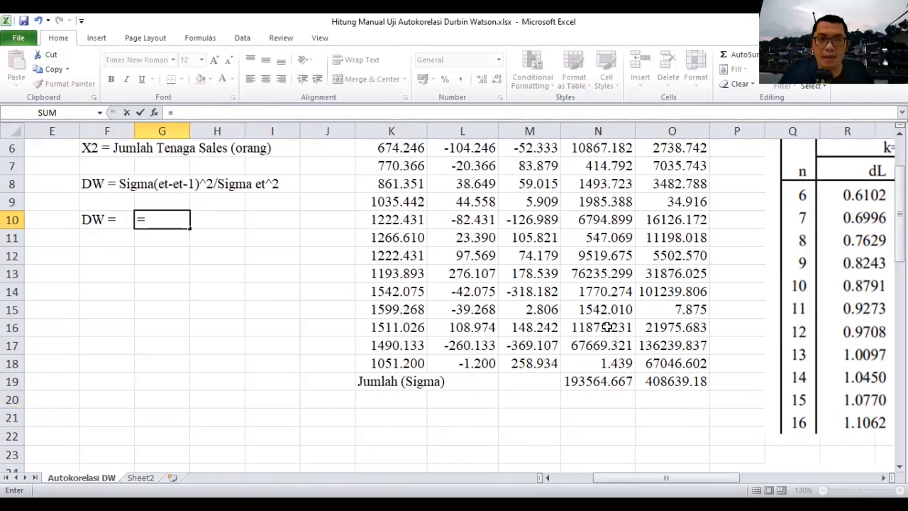
{"action": "scroll", "coordinate": [606, 326], "scroll_direction": "up", "scroll_amount": 1}
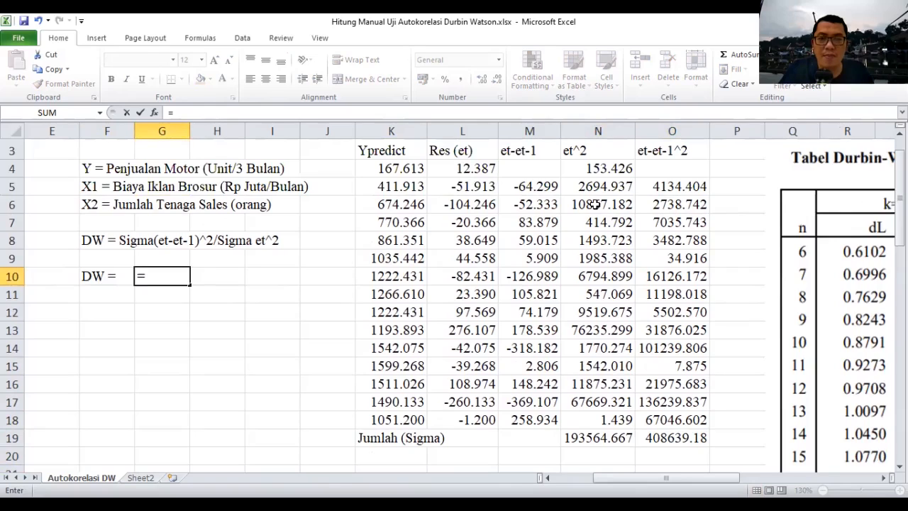
{"action": "left_click", "coordinate": [675, 440]}
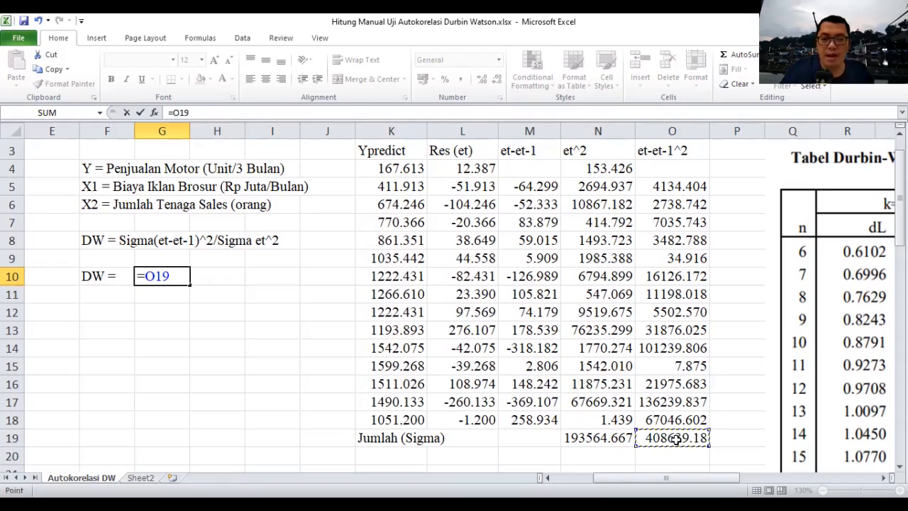
{"action": "type", "text": "/"}
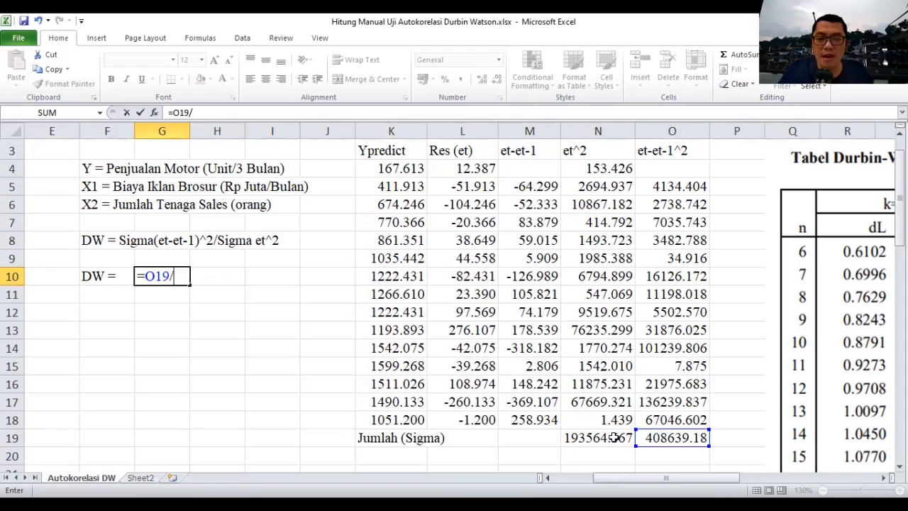
{"action": "left_click", "coordinate": [613, 437]}
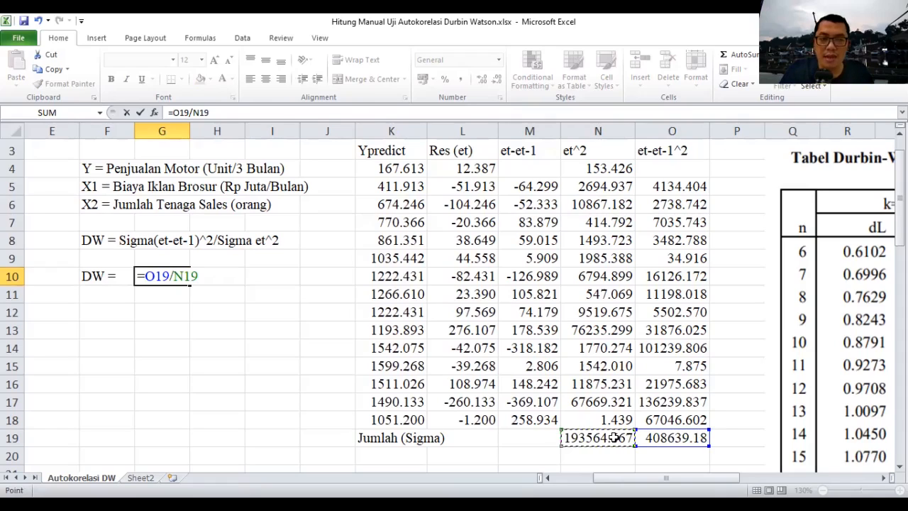
{"action": "key", "text": "Return"}
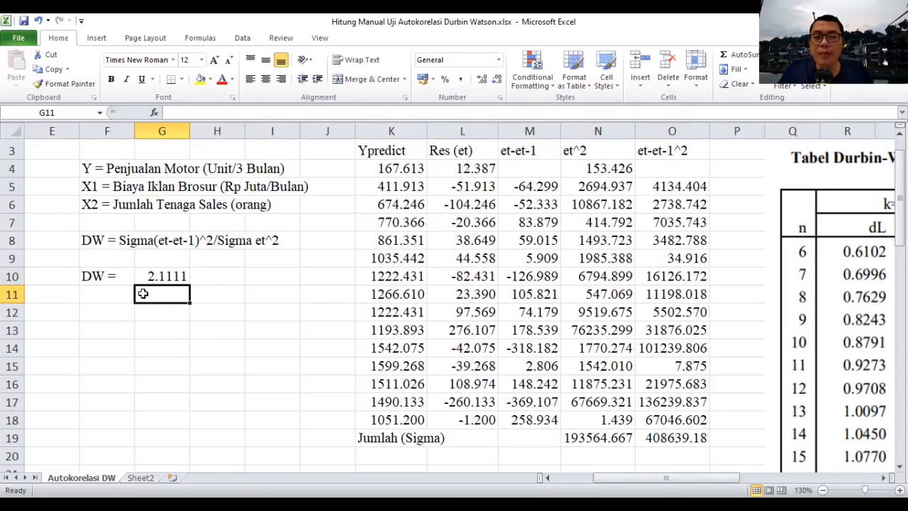
Make the "DW =" label and its calculated value in F10:G10 bold
{"action": "left_click_drag", "start_coordinate": [106, 276], "coordinate": [166, 276]}
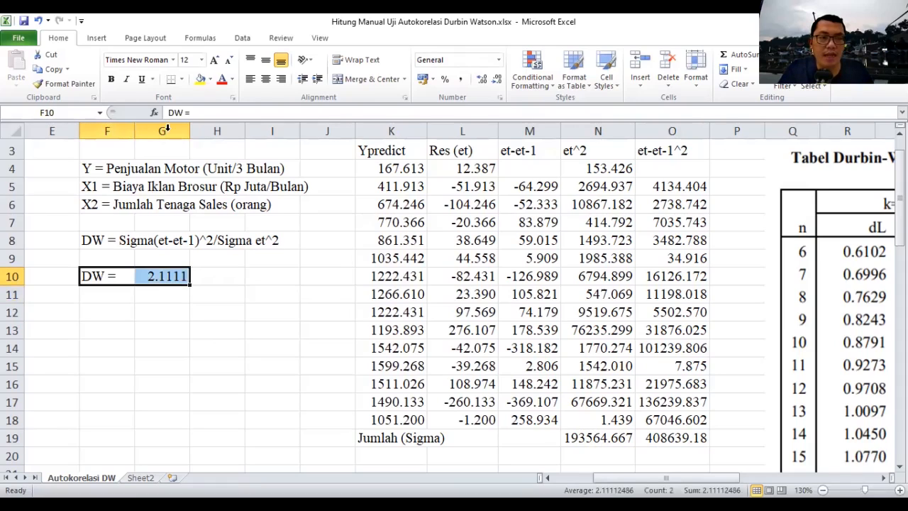
{"action": "key", "text": "ctrl+b"}
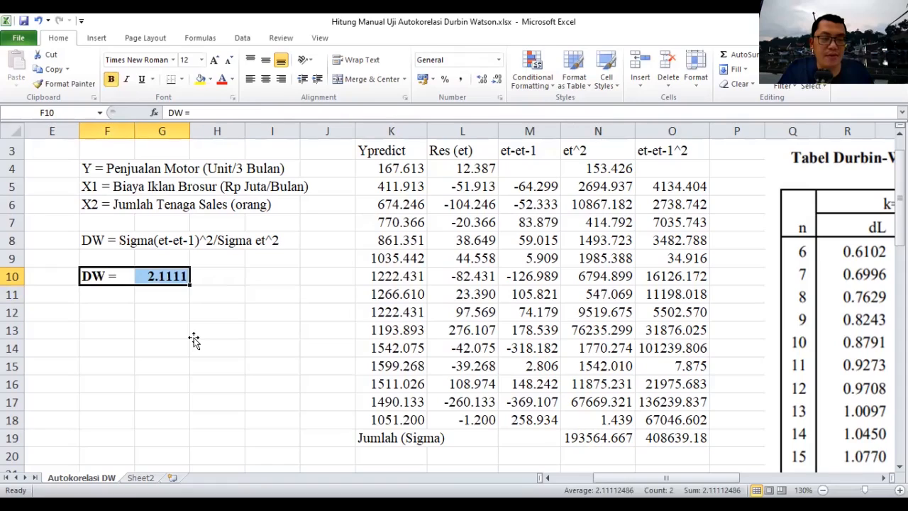
{"action": "left_click", "coordinate": [193, 338]}
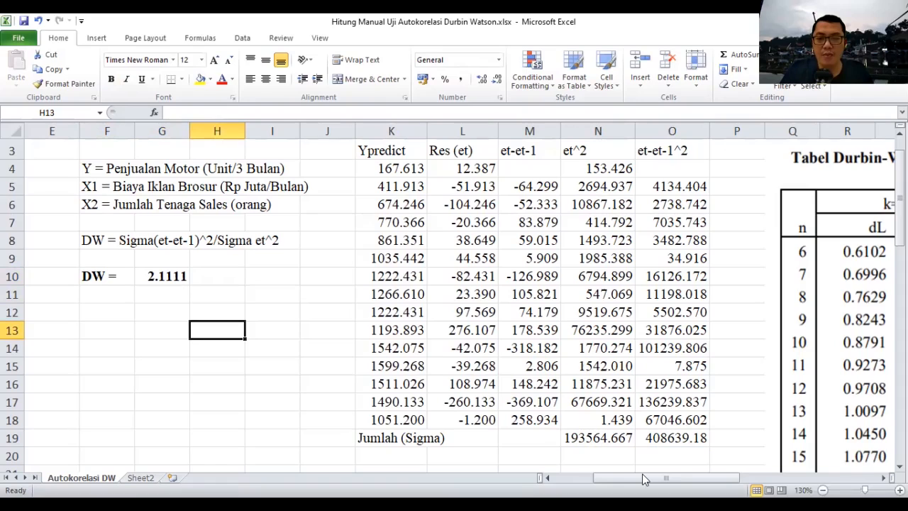
Enter the label "n" in A19, directly below the last period of the data table
{"action": "left_click_drag", "start_coordinate": [641, 475], "coordinate": [567, 200]}
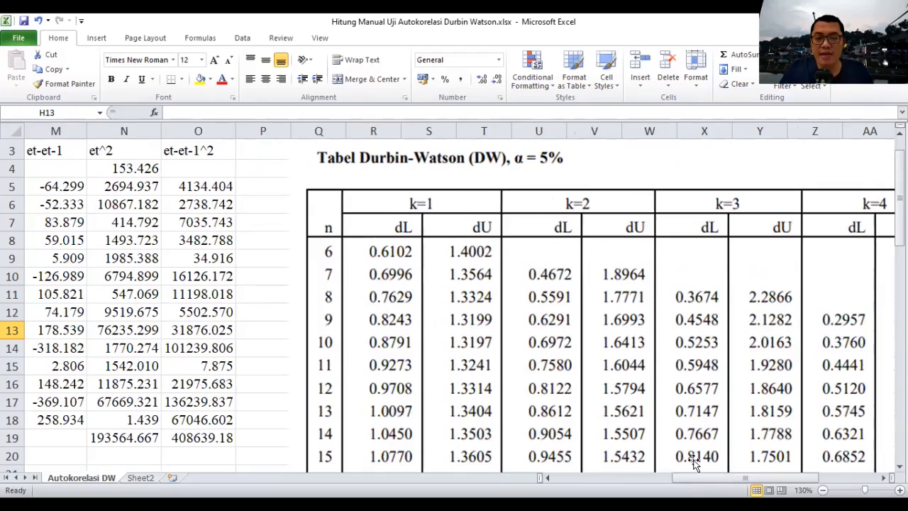
{"action": "left_click_drag", "start_coordinate": [676, 479], "coordinate": [718, 475]}
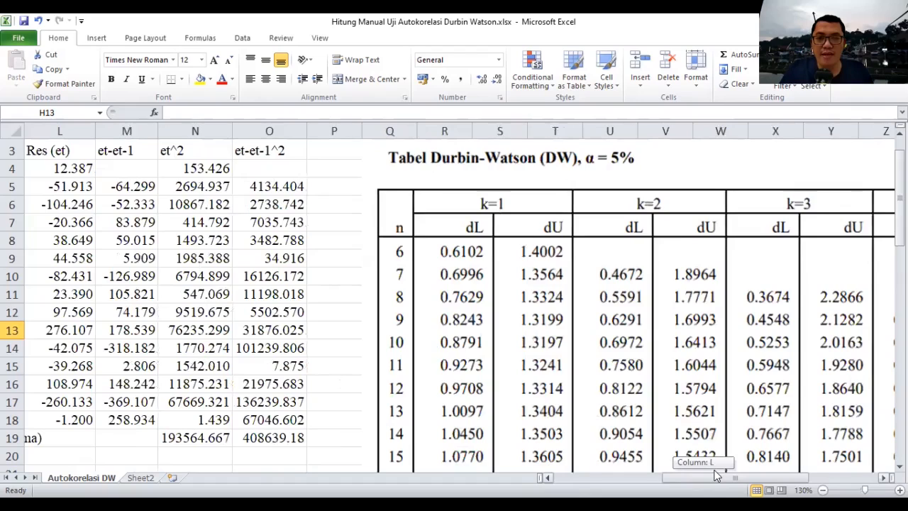
{"action": "scroll", "coordinate": [519, 207], "scroll_direction": "right", "scroll_amount": 2}
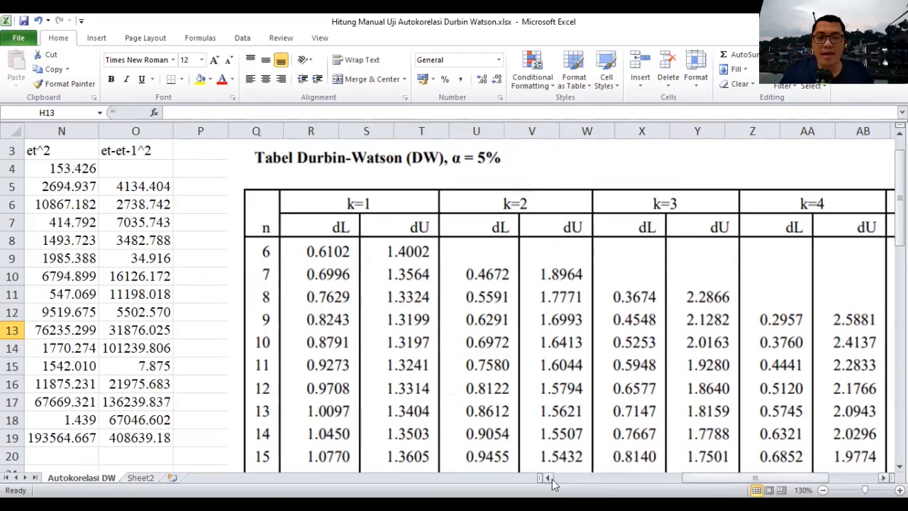
{"action": "scroll", "coordinate": [163, 423], "scroll_direction": "left", "scroll_amount": 5}
{"action": "left_click", "coordinate": [80, 443]}
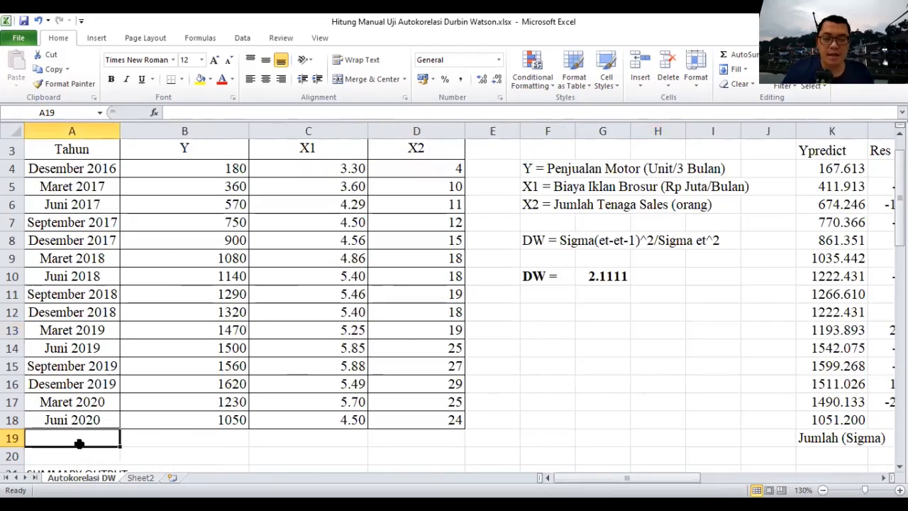
{"action": "type", "text": "n"}
{"action": "key", "text": "Tab"}
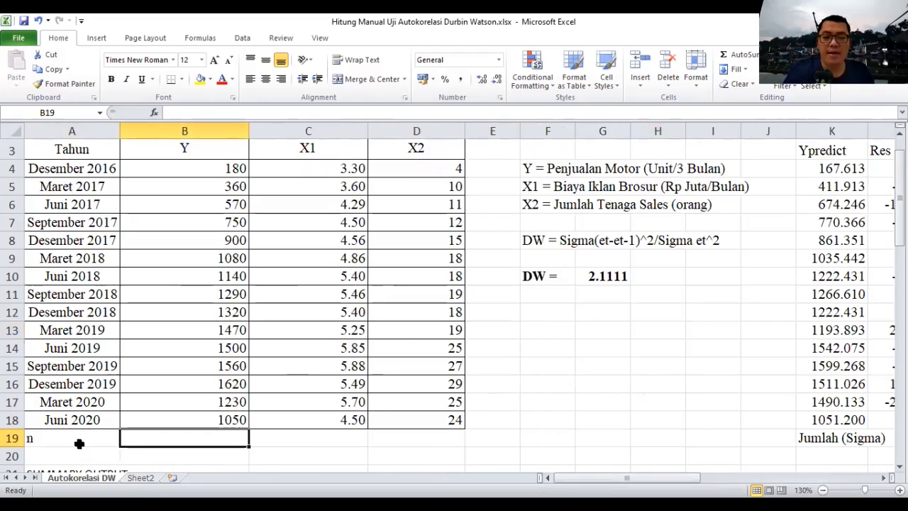
Try to count the observations in B19 from the period column with =COUNT(A4:A18)
{"action": "type", "text": "=CPU"}
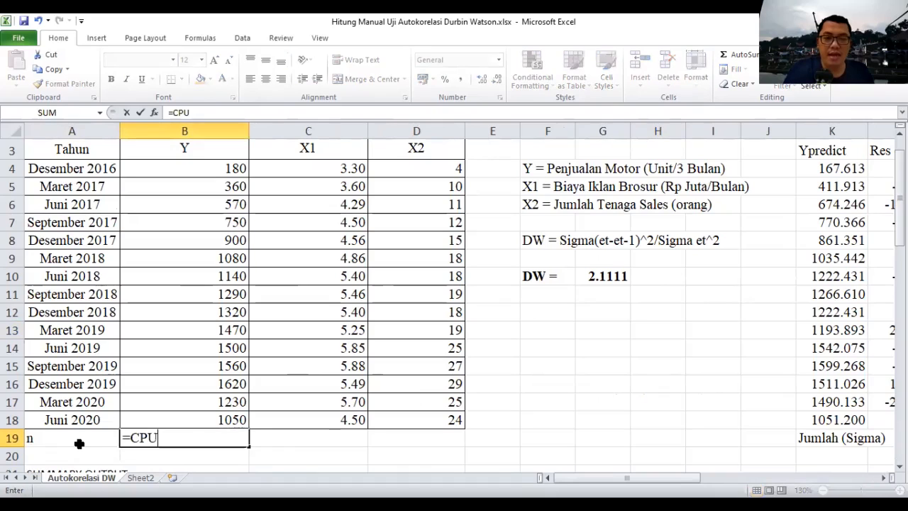
{"action": "key", "text": "BackSpace"}
{"action": "key", "text": "BackSpace"}
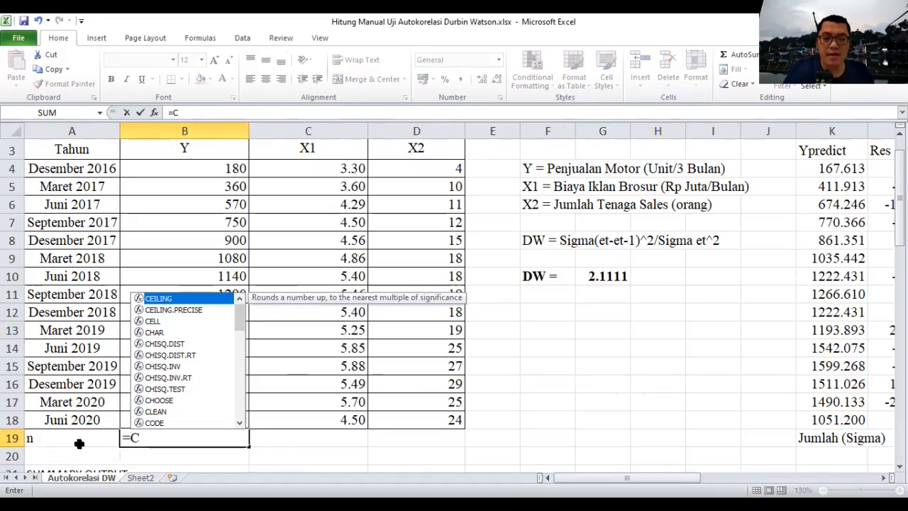
{"action": "type", "text": "OUNT("}
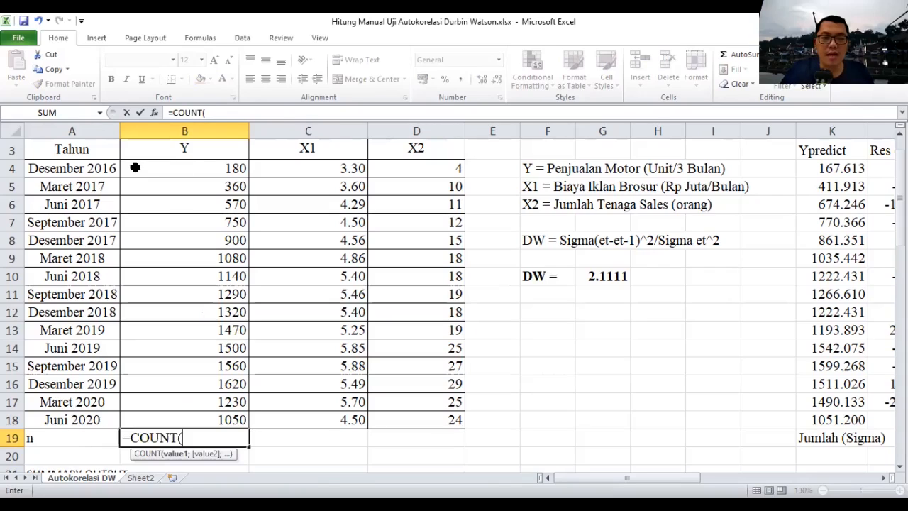
{"action": "left_click_drag", "start_coordinate": [71, 170], "coordinate": [71, 416]}
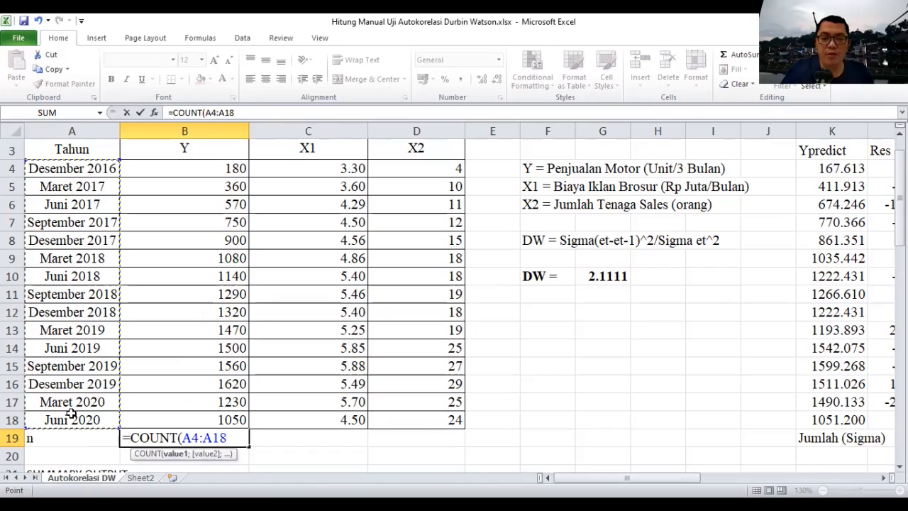
{"action": "type", "text": ")"}
{"action": "key", "text": "Return"}
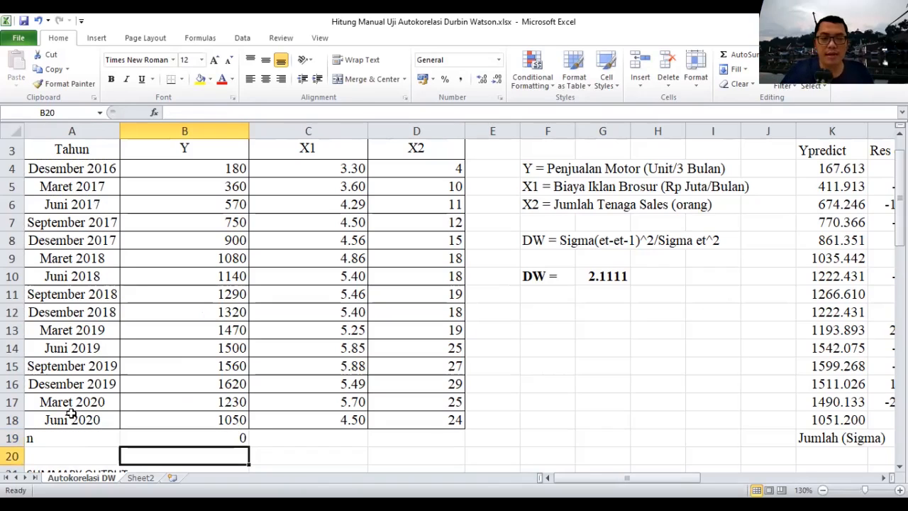
Replace the formula in B19 with a COUNT of the Y values in B4:B18
{"action": "left_click", "coordinate": [153, 438]}
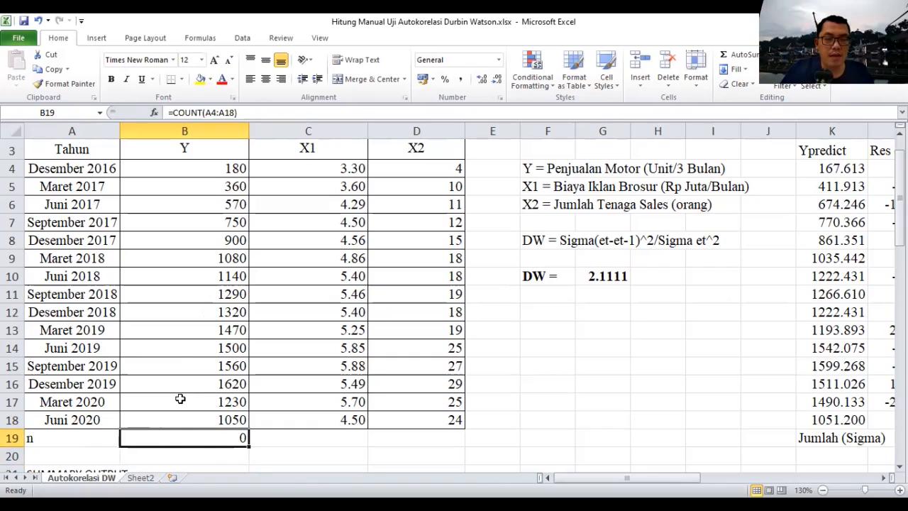
{"action": "type", "text": "="}
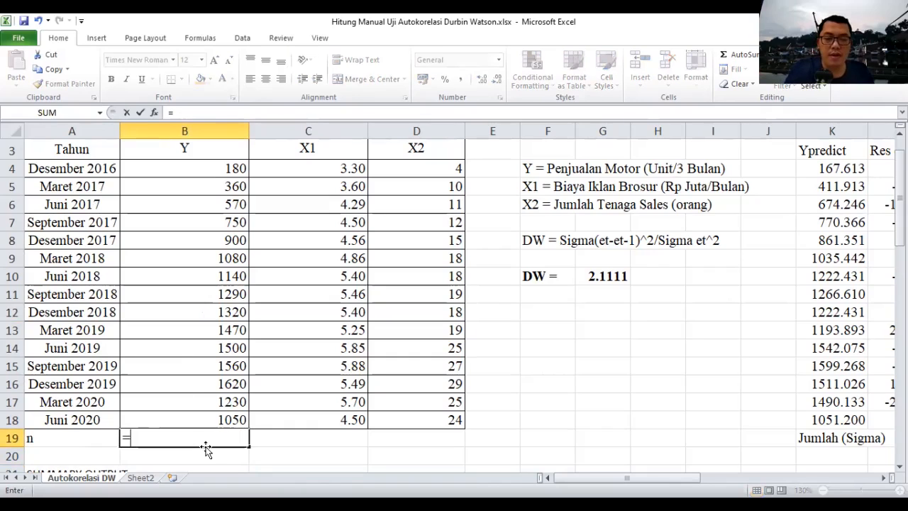
{"action": "type", "text": "CO"}
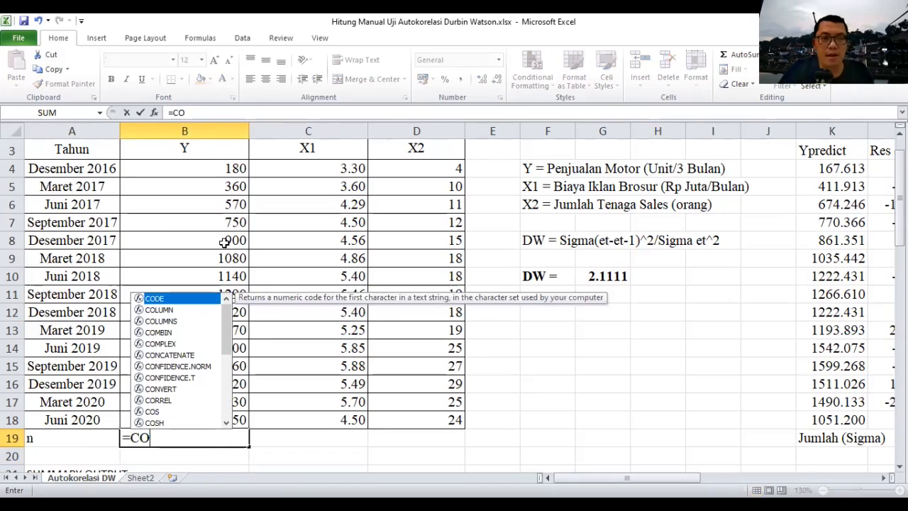
{"action": "type", "text": "UNT("}
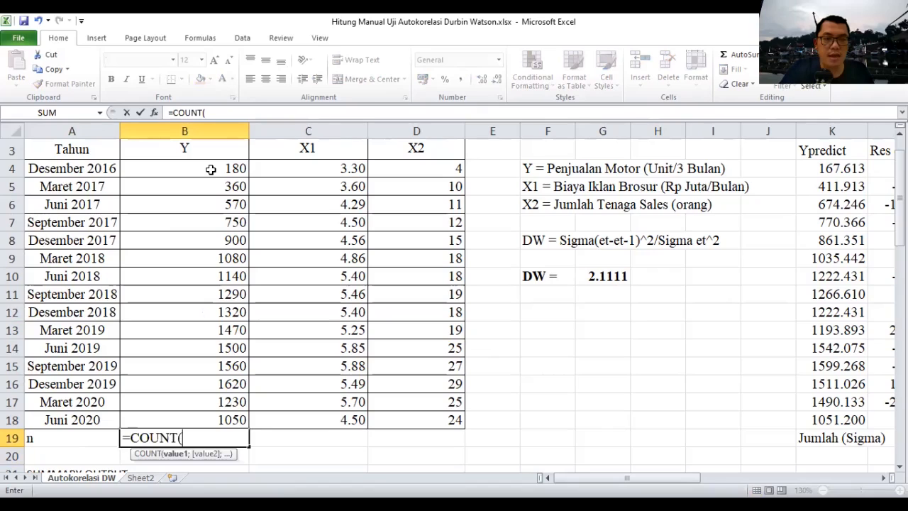
{"action": "left_click_drag", "start_coordinate": [211, 170], "coordinate": [223, 414]}
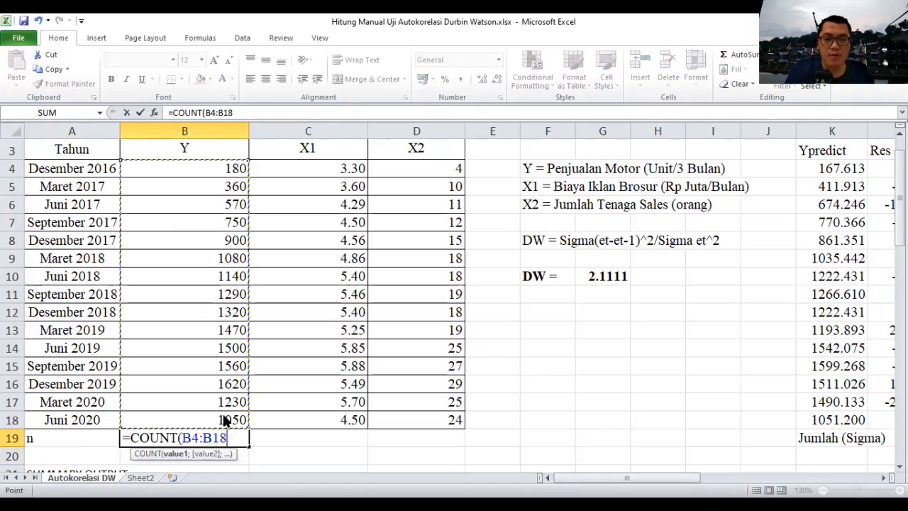
{"action": "key", "text": "Return"}
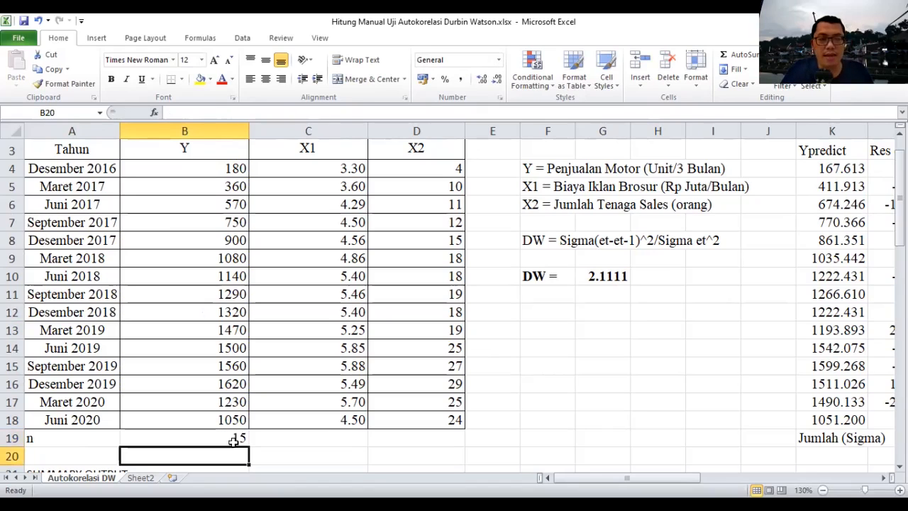
{"action": "left_click", "coordinate": [233, 440]}
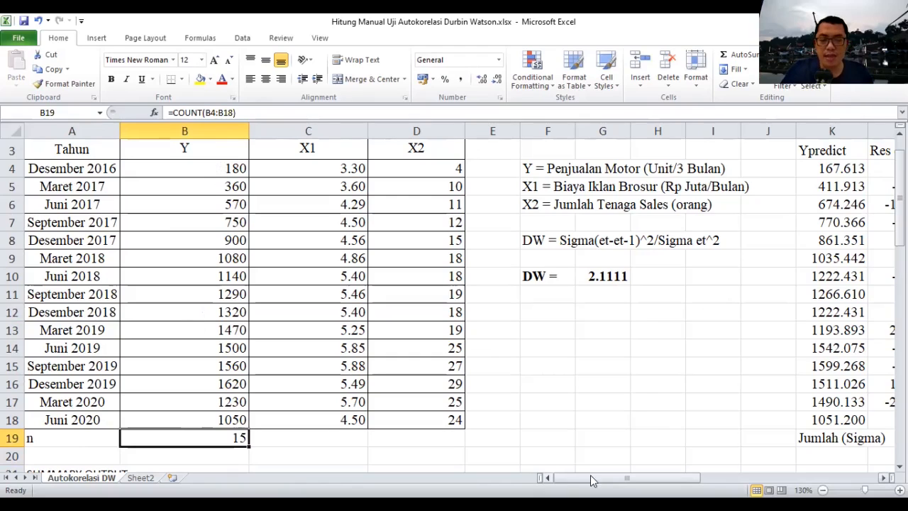
Enter the labels "dL" in N22 and "dU" in N23, below the column totals and beside the Durbin-Watson table
{"action": "left_click_drag", "start_coordinate": [647, 476], "coordinate": [765, 477]}
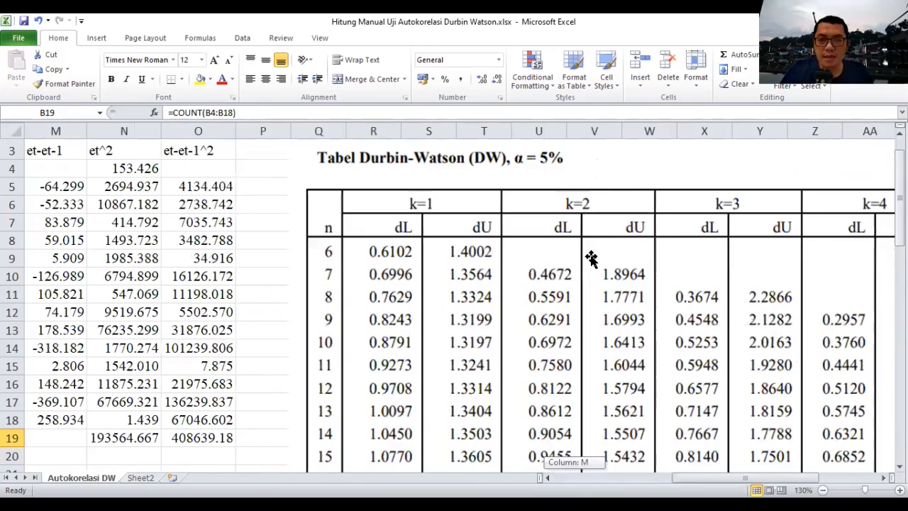
{"action": "scroll", "coordinate": [567, 406], "scroll_direction": "down", "scroll_amount": 1}
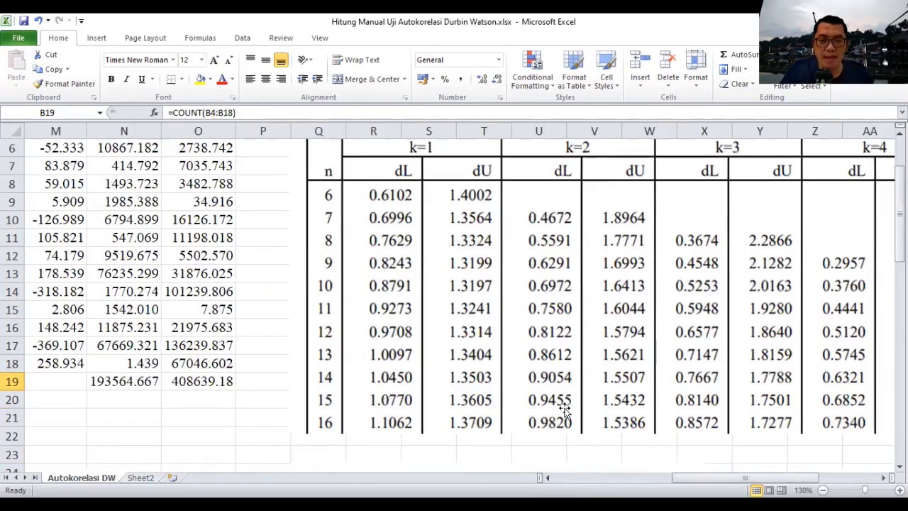
{"action": "scroll", "coordinate": [565, 410], "scroll_direction": "down", "scroll_amount": 1}
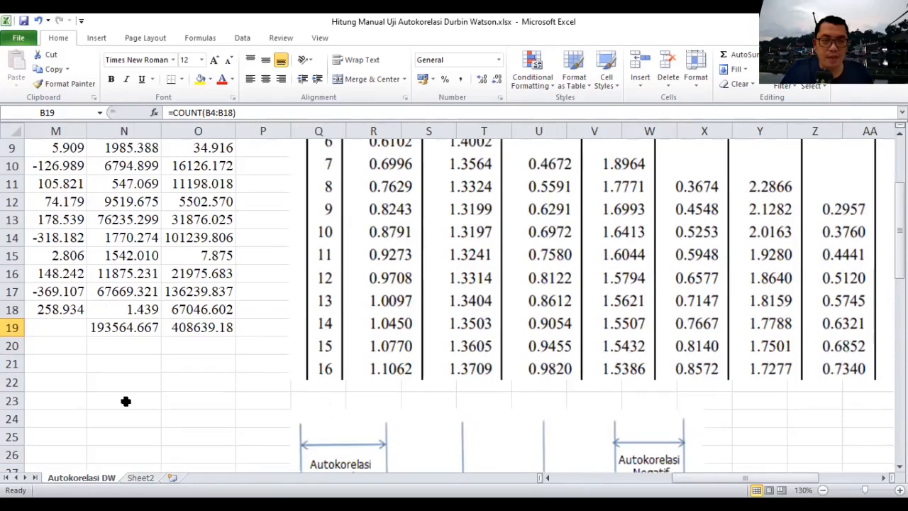
{"action": "left_click", "coordinate": [113, 381]}
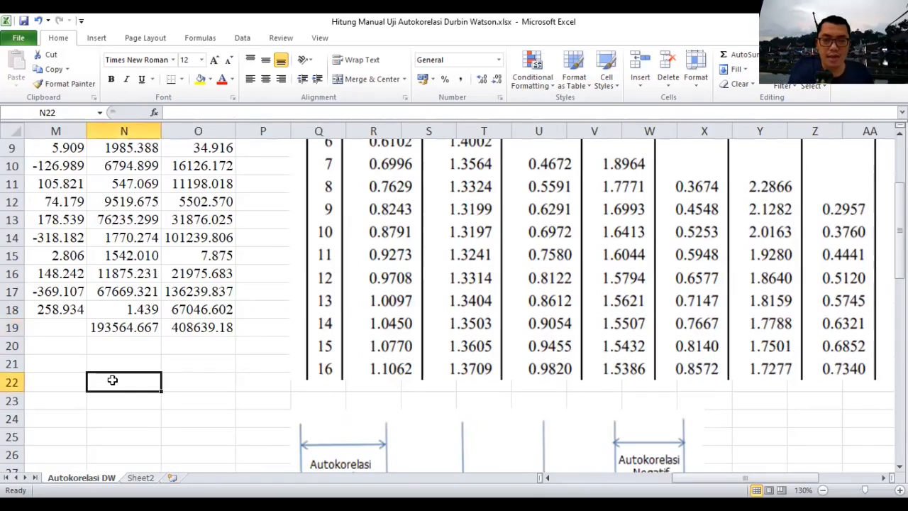
{"action": "type", "text": "DL"}
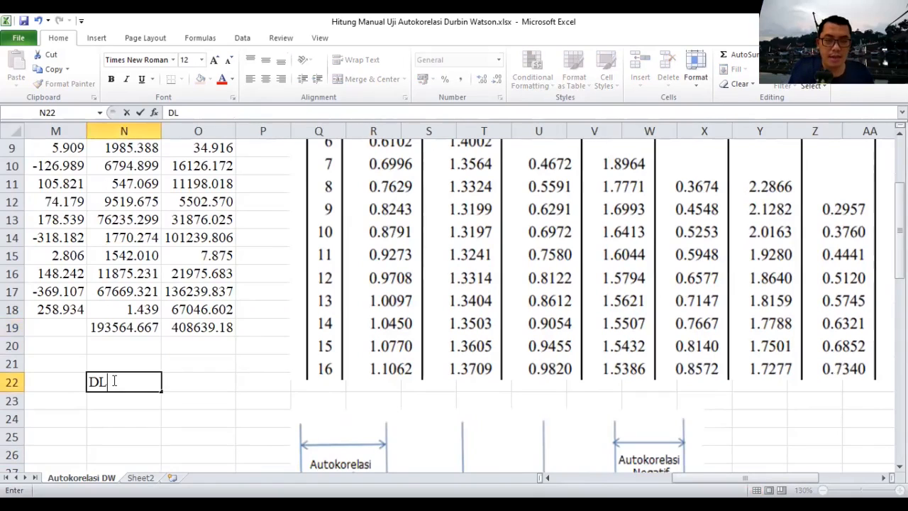
{"action": "key", "text": "BackSpace"}
{"action": "key", "text": "BackSpace"}
{"action": "type", "text": "dL"}
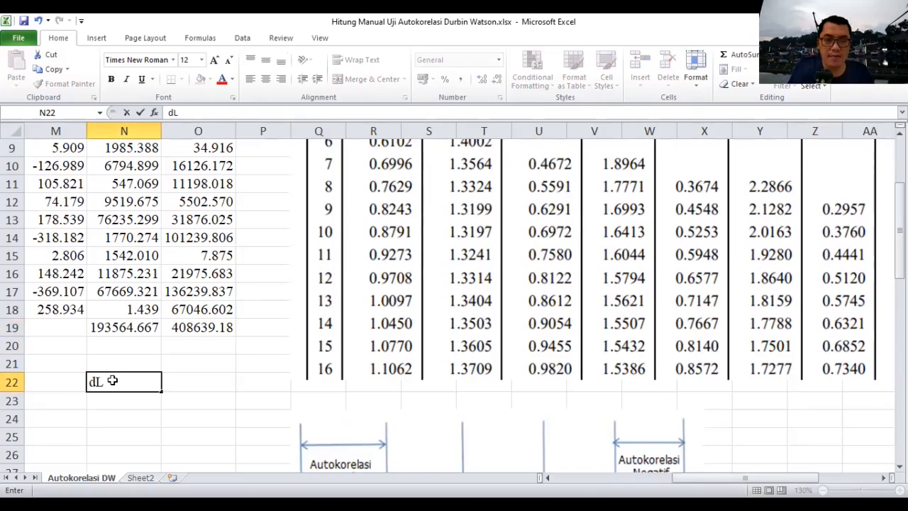
{"action": "key", "text": "Return"}
{"action": "type", "text": "dU"}
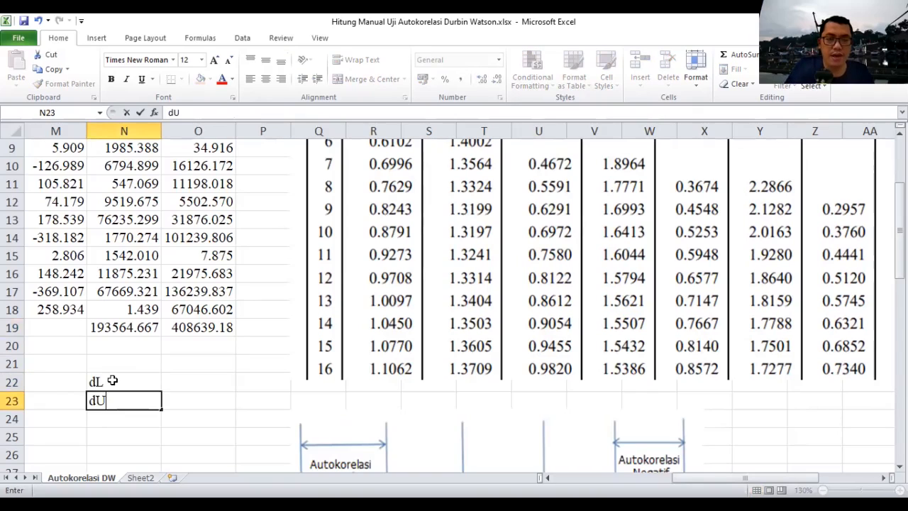
{"action": "key", "text": "Right"}
{"action": "key", "text": "Up"}
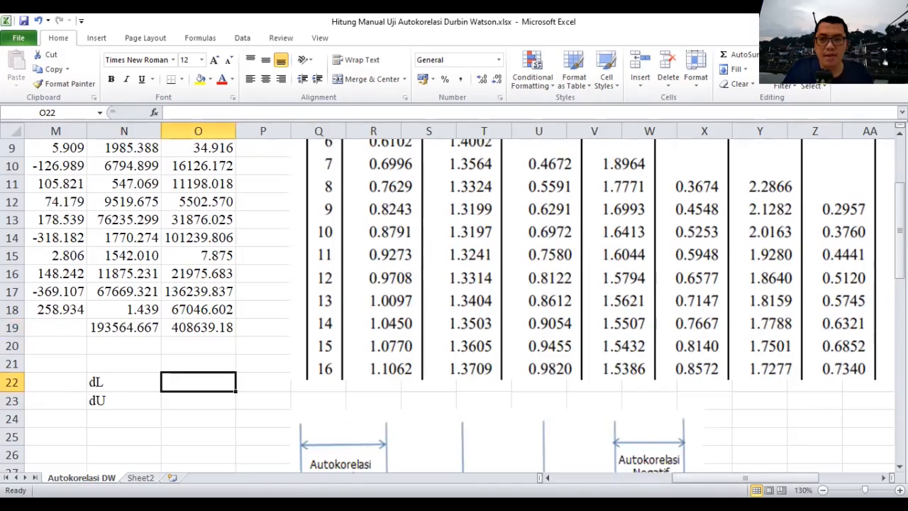
Enter the two-regressor table values for n = 15: 0.9455 in O22 for dL and 1.5432 in O23 for dU
{"action": "scroll", "coordinate": [454, 304], "scroll_direction": "up", "scroll_amount": 1}
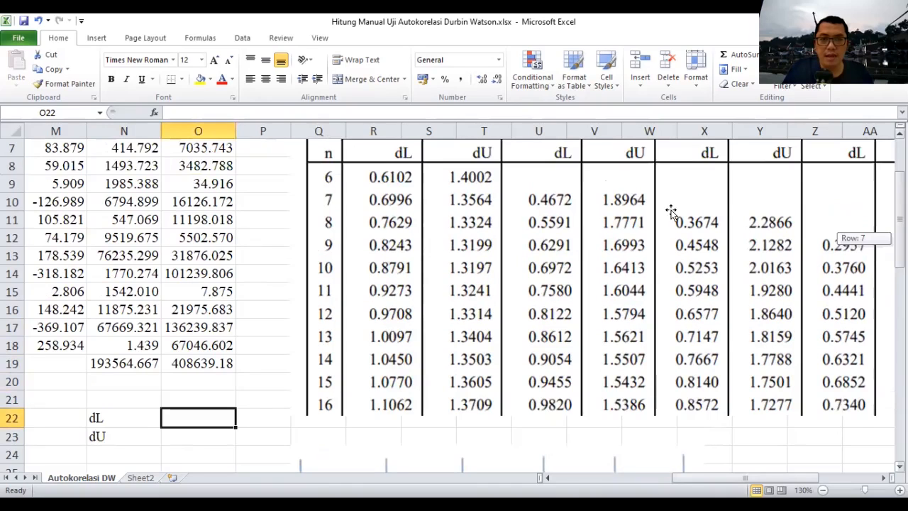
{"action": "left_click_drag", "start_coordinate": [899, 228], "coordinate": [899, 224]}
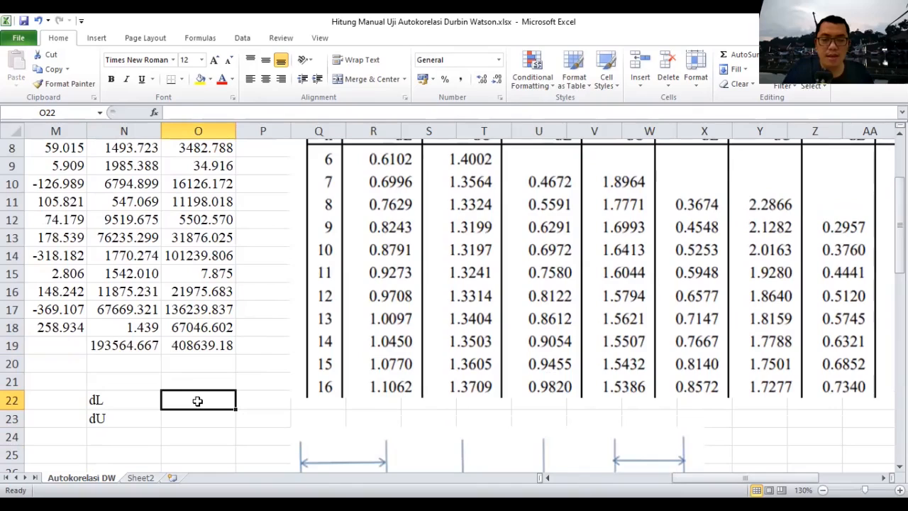
{"action": "type", "text": "0"}
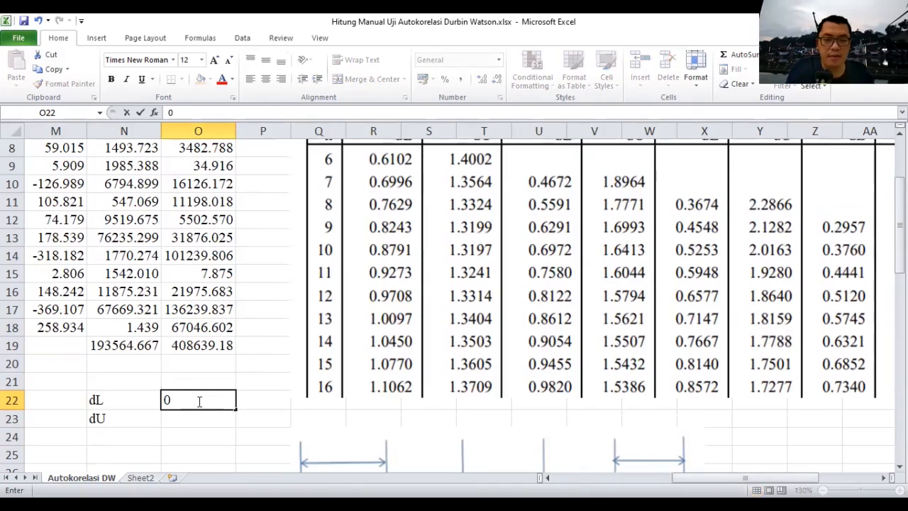
{"action": "type", "text": ".9455"}
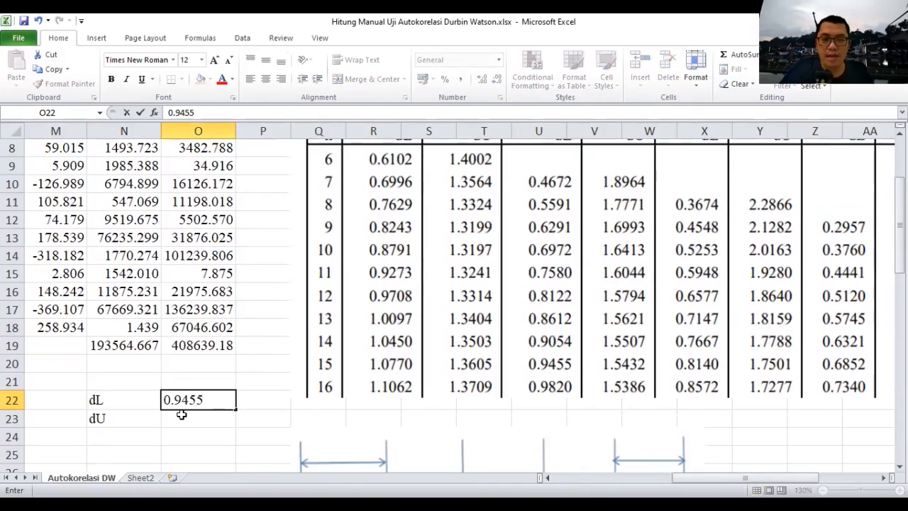
{"action": "key", "text": "Return"}
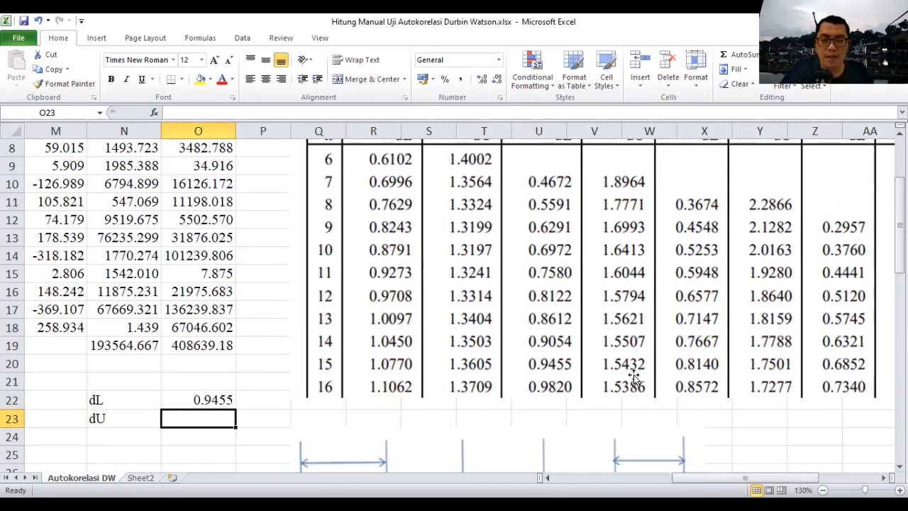
{"action": "type", "text": "1."}
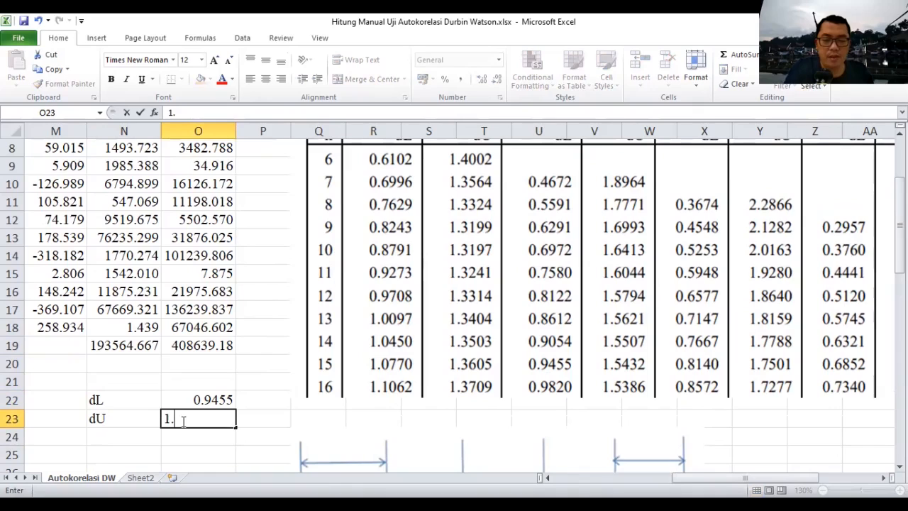
{"action": "type", "text": "5432"}
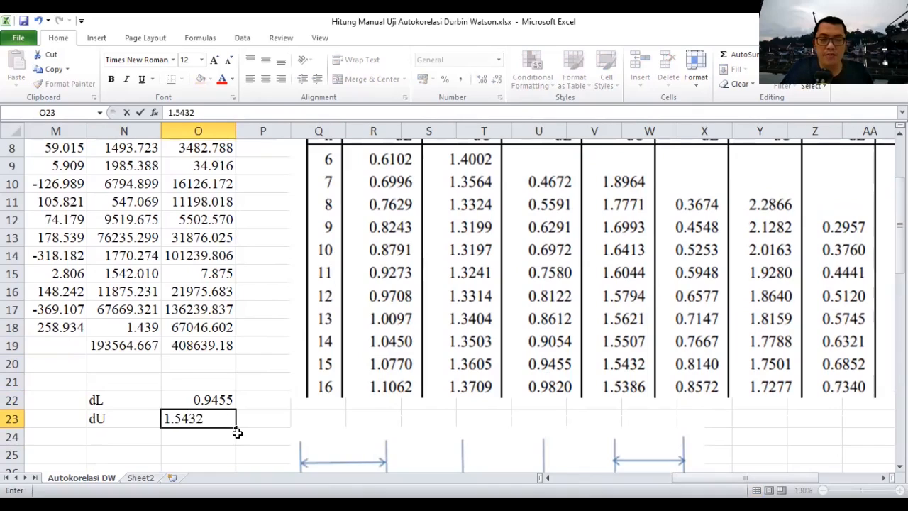
{"action": "left_click", "coordinate": [238, 441]}
Add the labels "4-dU" in N24 and "4-dL" in N25, directly below the dU label
{"action": "scroll", "coordinate": [238, 429], "scroll_direction": "down", "scroll_amount": 2}
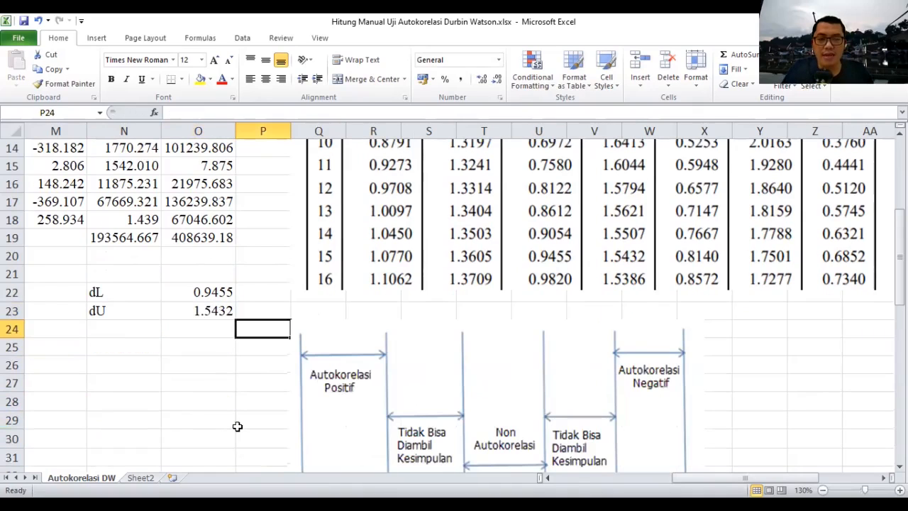
{"action": "scroll", "coordinate": [348, 310], "scroll_direction": "down", "scroll_amount": 1}
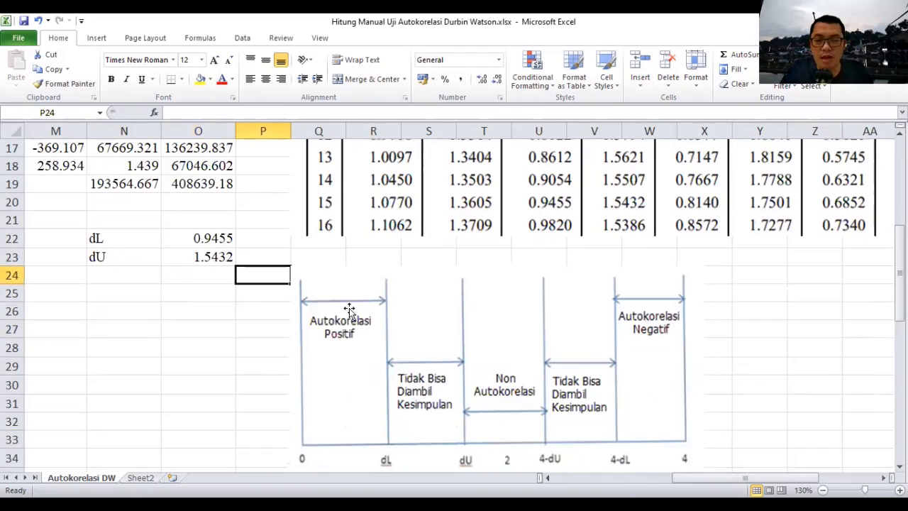
{"action": "scroll", "coordinate": [349, 310], "scroll_direction": "down", "scroll_amount": 1}
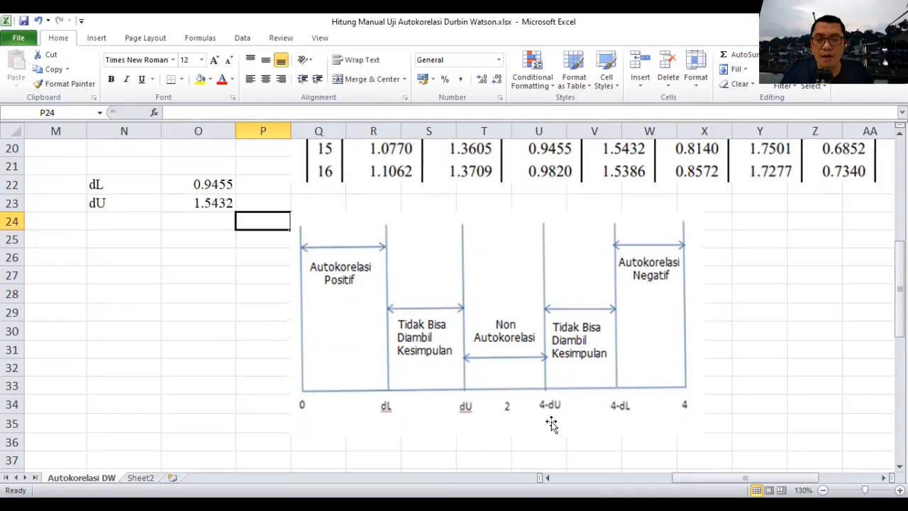
{"action": "left_click", "coordinate": [109, 220]}
{"action": "type", "text": "4-"}
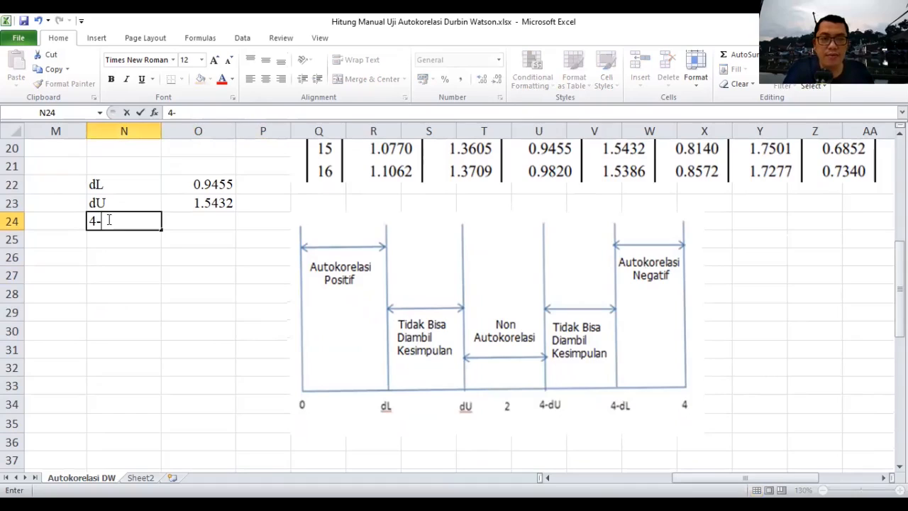
{"action": "type", "text": "dU"}
{"action": "key", "text": "Return"}
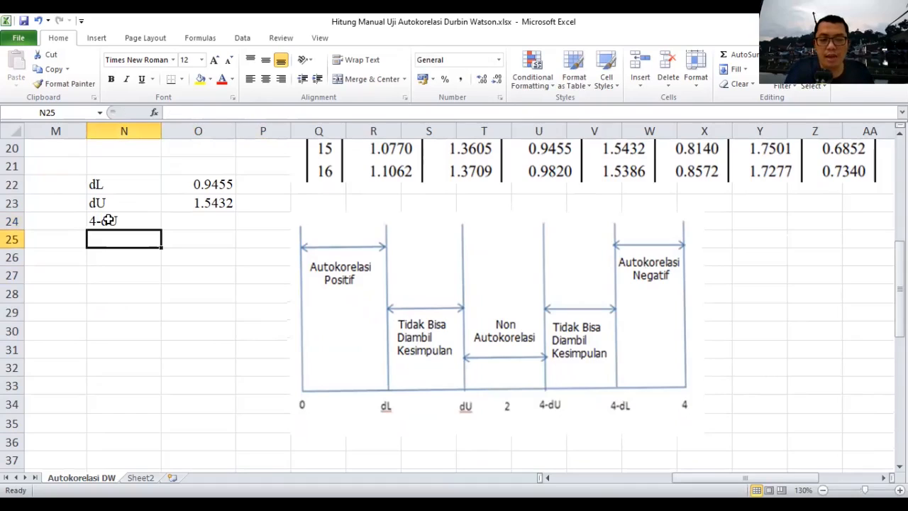
{"action": "type", "text": "4-d"}
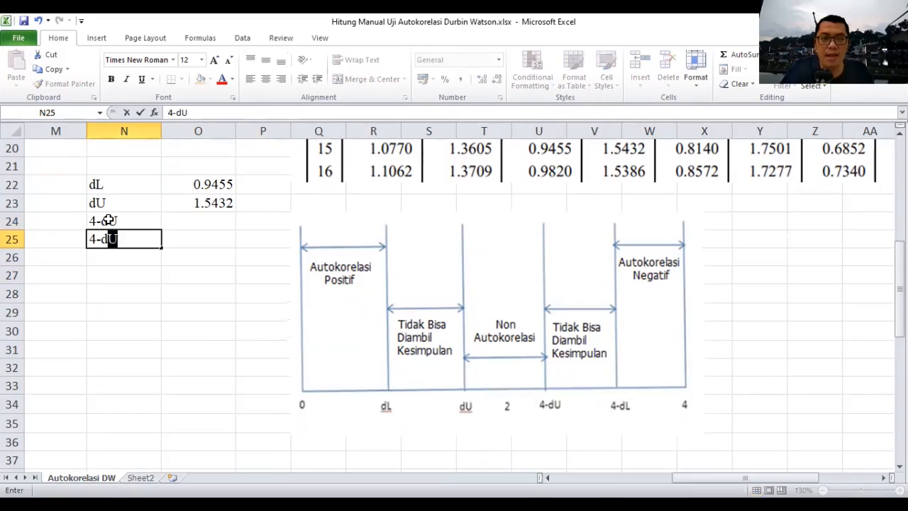
{"action": "type", "text": "L"}
{"action": "key", "text": "Right"}
Enter the upper decision limits: 2.4568 in O24 for 4-dU and 3.0545 in O25 for 4-dL
{"action": "key", "text": "Up"}
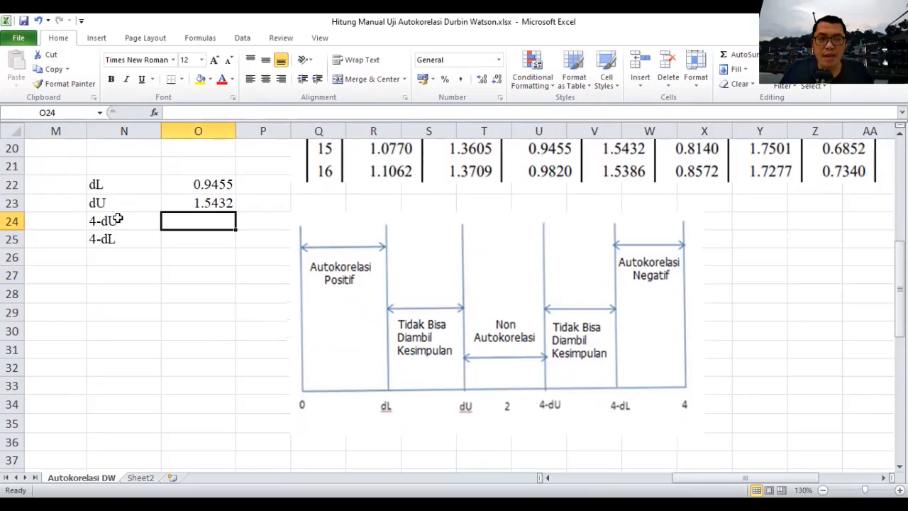
{"action": "double_click", "coordinate": [202, 229]}
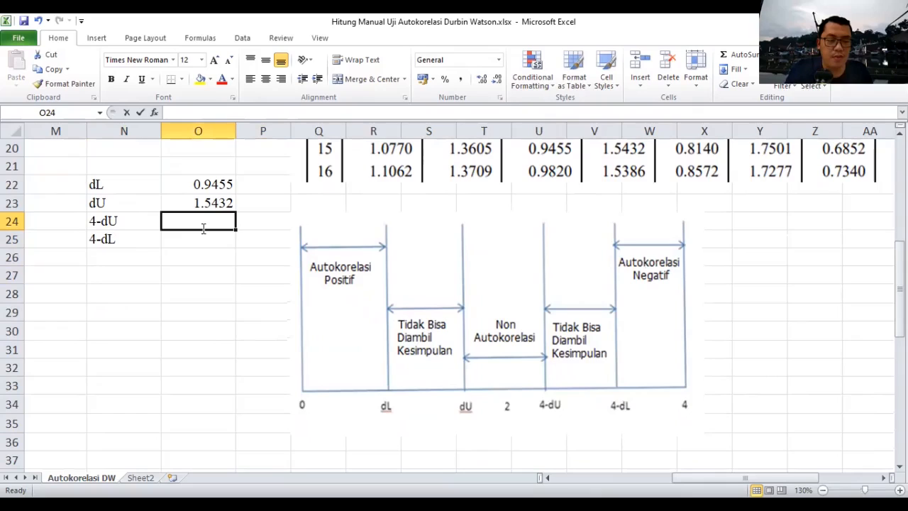
{"action": "type", "text": "2."}
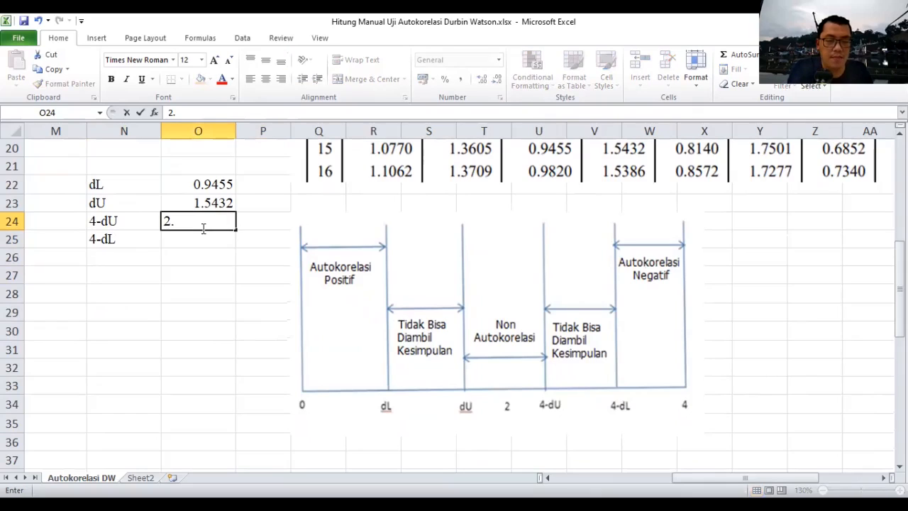
{"action": "type", "text": "4568"}
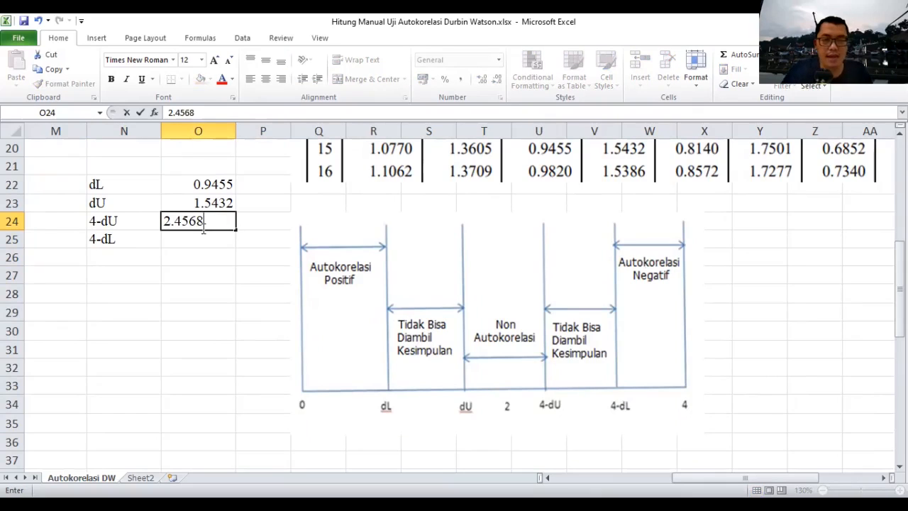
{"action": "key", "text": "Return"}
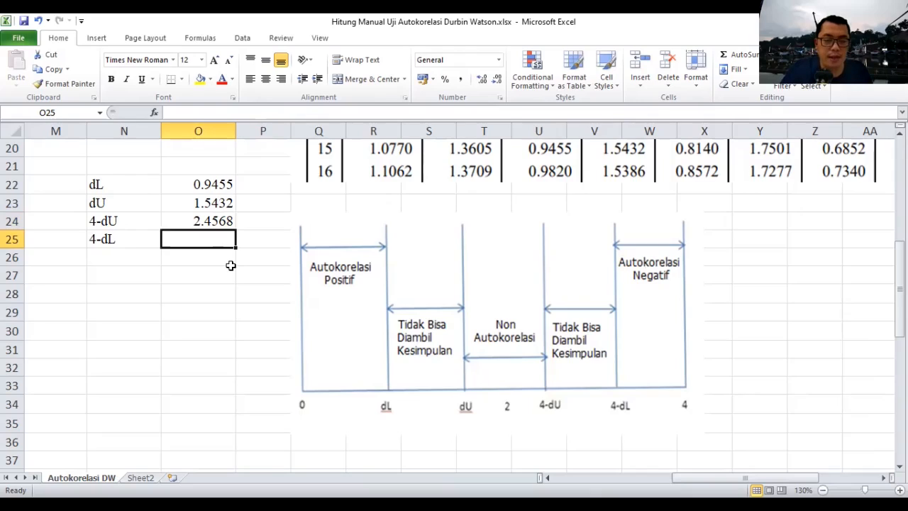
{"action": "type", "text": "3."}
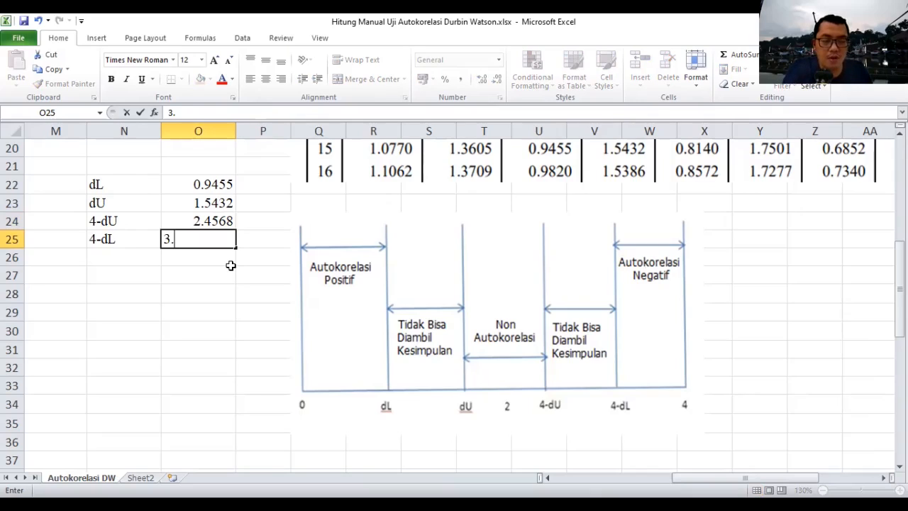
{"action": "type", "text": "05"}
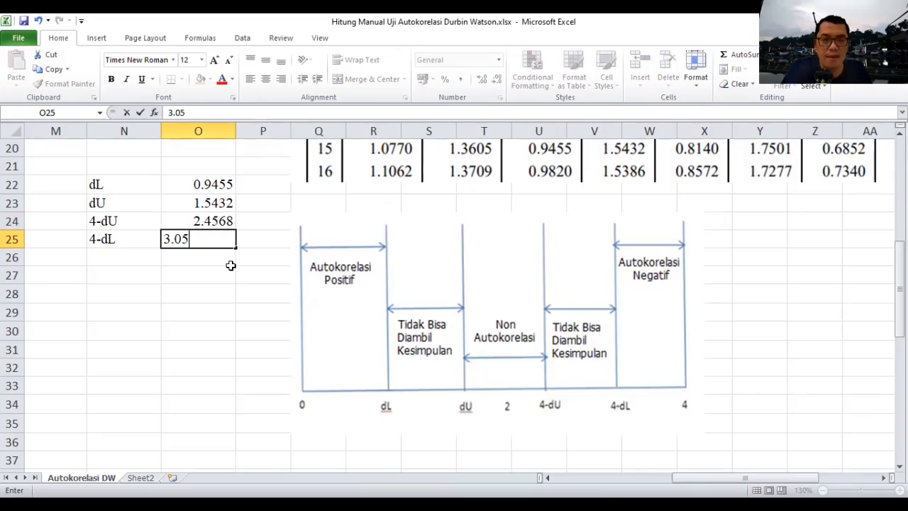
{"action": "type", "text": "45"}
{"action": "left_click", "coordinate": [250, 337]}
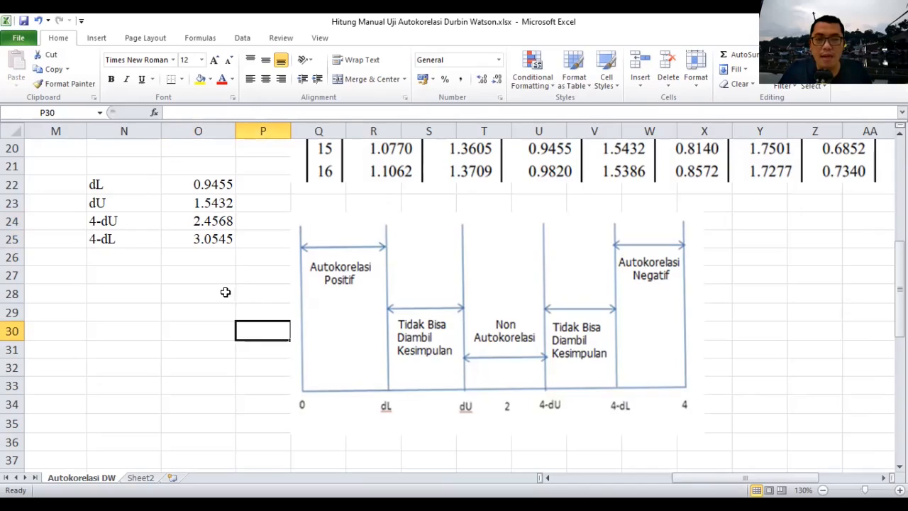
Label N27 "DW" and link O27 to the already calculated Durbin-Watson statistic with a cell reference
{"action": "left_click", "coordinate": [103, 273]}
{"action": "type", "text": "DW"}
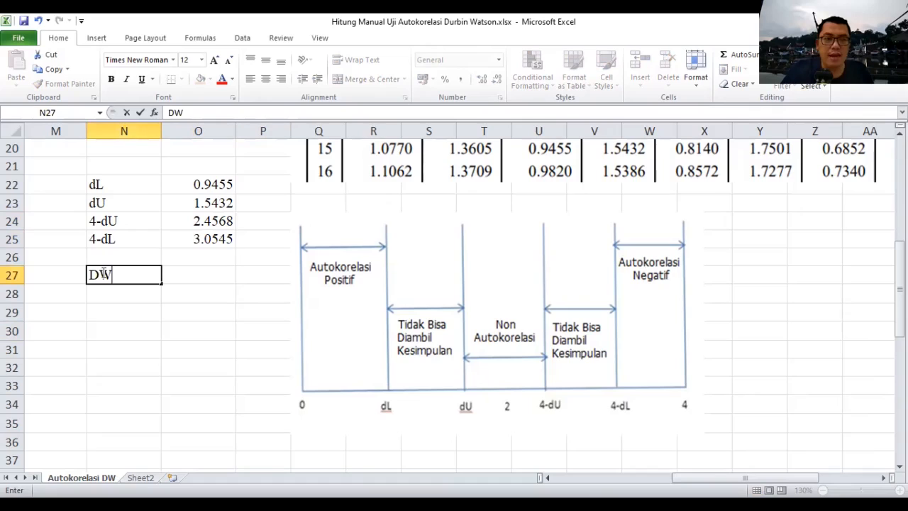
{"action": "key", "text": "Tab"}
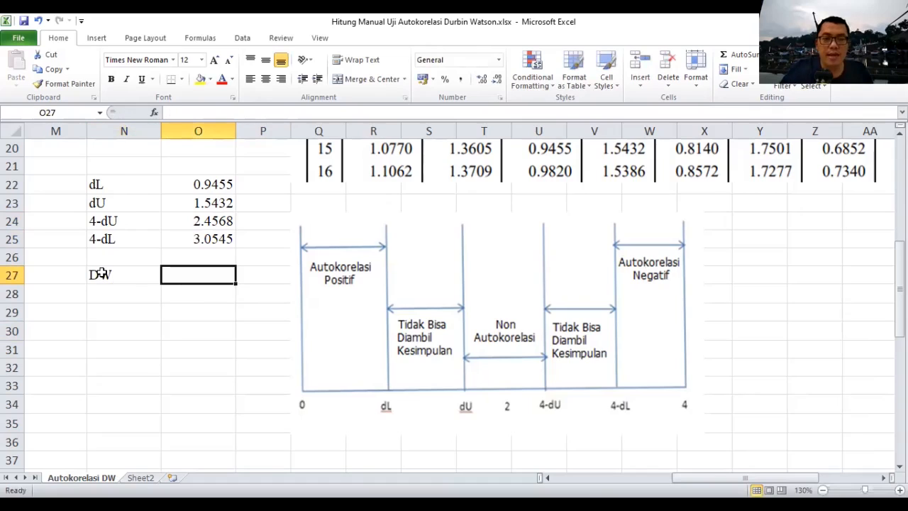
{"action": "type", "text": "="}
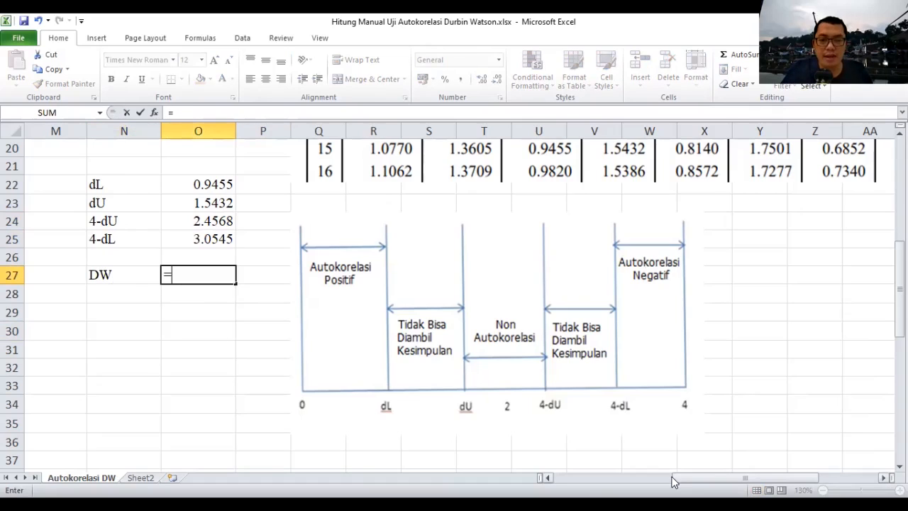
{"action": "left_click_drag", "start_coordinate": [645, 477], "coordinate": [630, 477]}
{"action": "scroll", "coordinate": [397, 333], "scroll_direction": "left", "scroll_amount": 2}
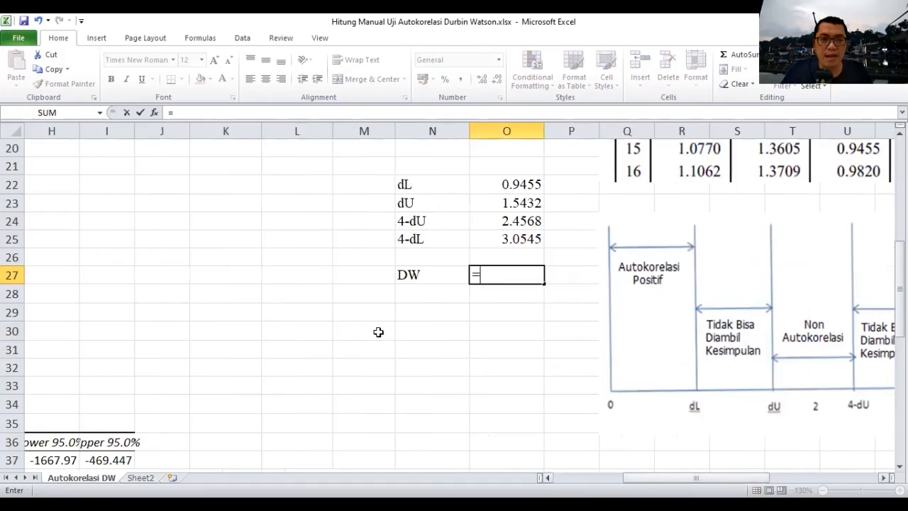
{"action": "scroll", "coordinate": [298, 354], "scroll_direction": "up", "scroll_amount": 4}
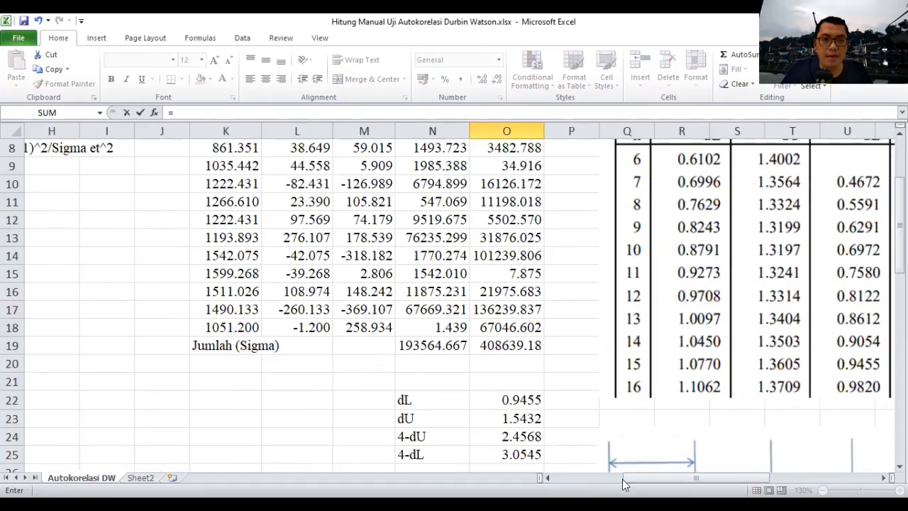
{"action": "scroll", "coordinate": [163, 186], "scroll_direction": "left", "scroll_amount": 3}
{"action": "left_click", "coordinate": [164, 185]}
{"action": "key", "text": "Return"}
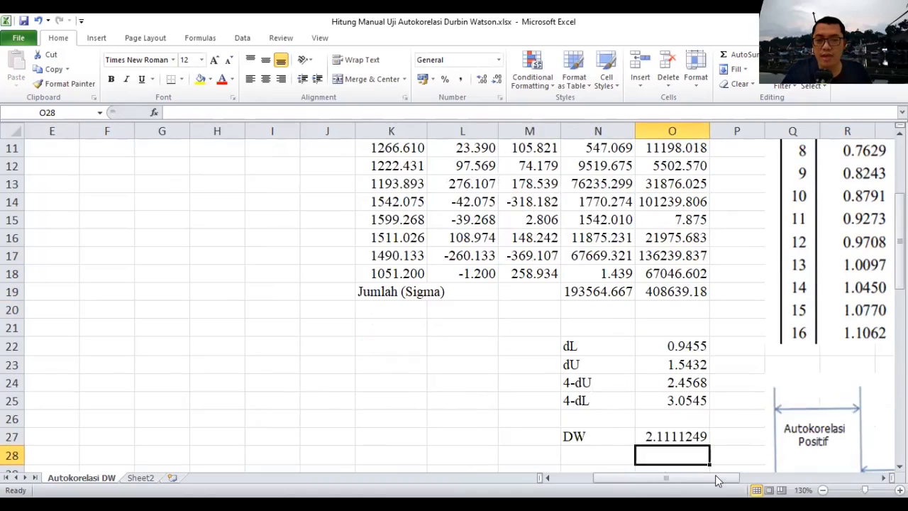
Compare DW with the autocorrelation region diagram and write "Kesimpulan: Tidak terjadi autokorelasi" in K29
{"action": "scroll", "coordinate": [580, 406], "scroll_direction": "right", "scroll_amount": 8}
{"action": "scroll", "coordinate": [580, 406], "scroll_direction": "down", "scroll_amount": 1}
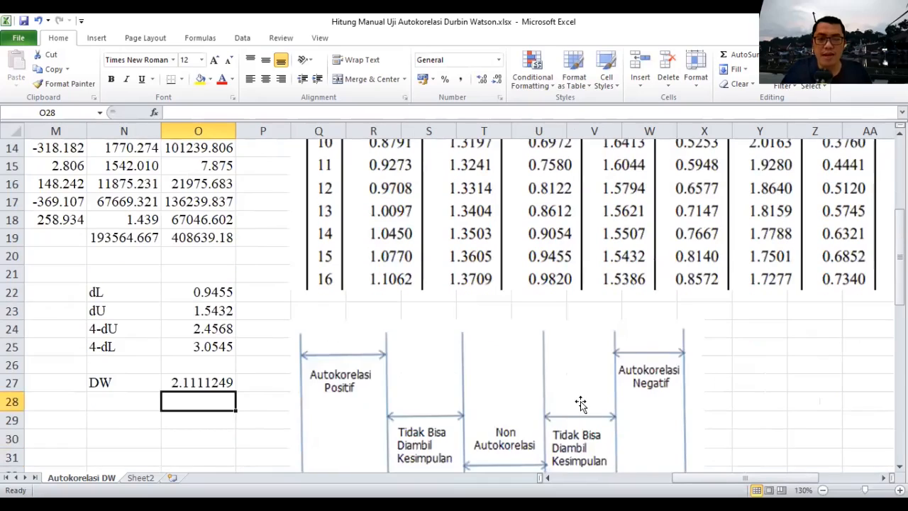
{"action": "scroll", "coordinate": [560, 405], "scroll_direction": "down", "scroll_amount": 1}
{"action": "scroll", "coordinate": [544, 405], "scroll_direction": "down", "scroll_amount": 1}
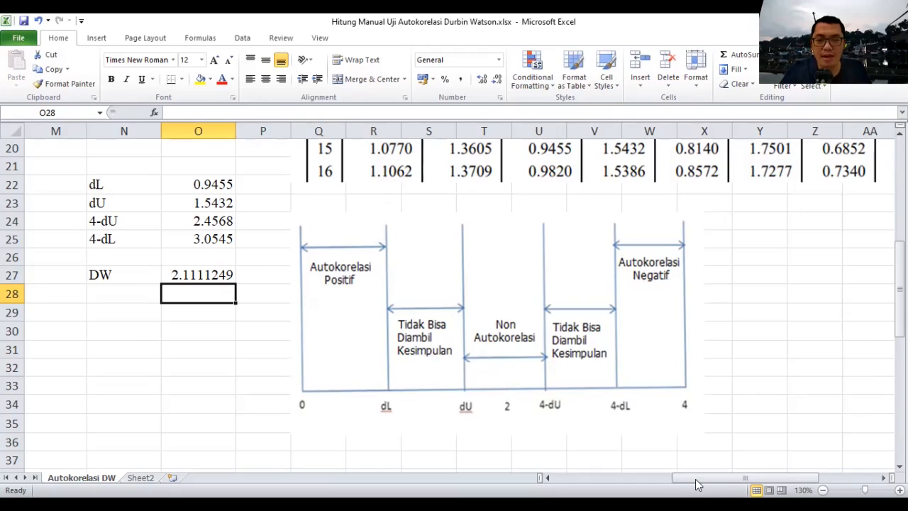
{"action": "left_click_drag", "start_coordinate": [697, 485], "coordinate": [109, 314]}
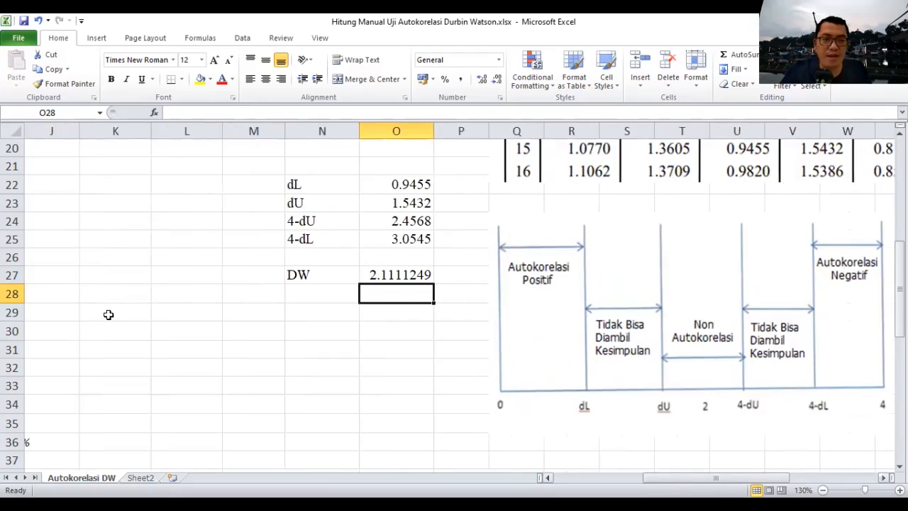
{"action": "left_click", "coordinate": [109, 314]}
{"action": "type", "text": "Kesim["}
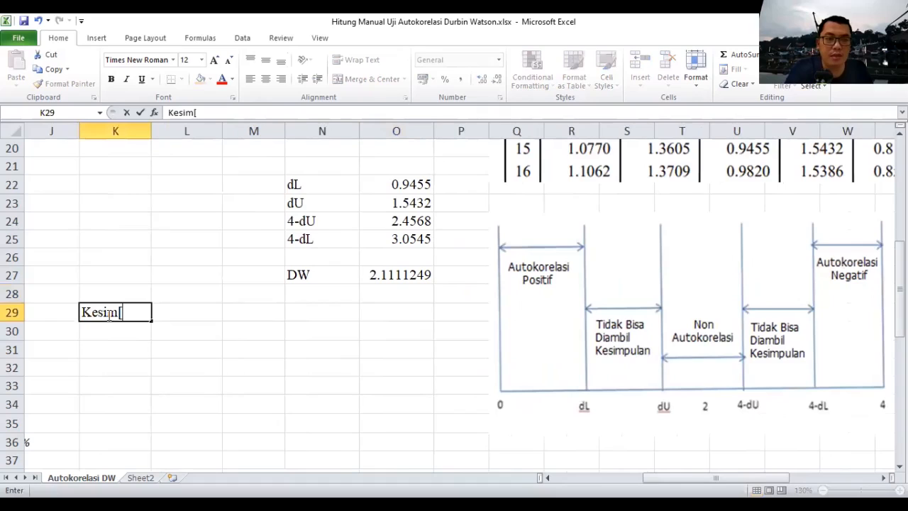
{"action": "key", "text": "BackSpace"}
{"action": "type", "text": "pula"}
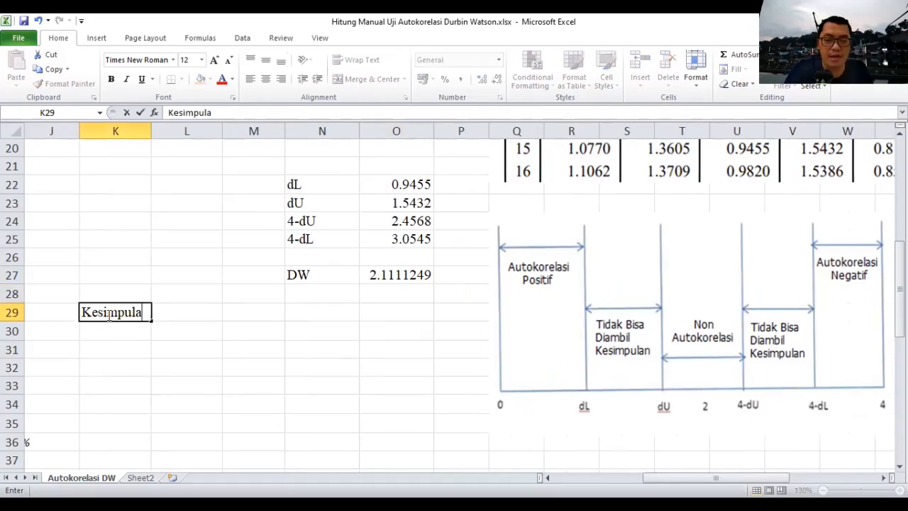
{"action": "type", "text": "n: Tidak "}
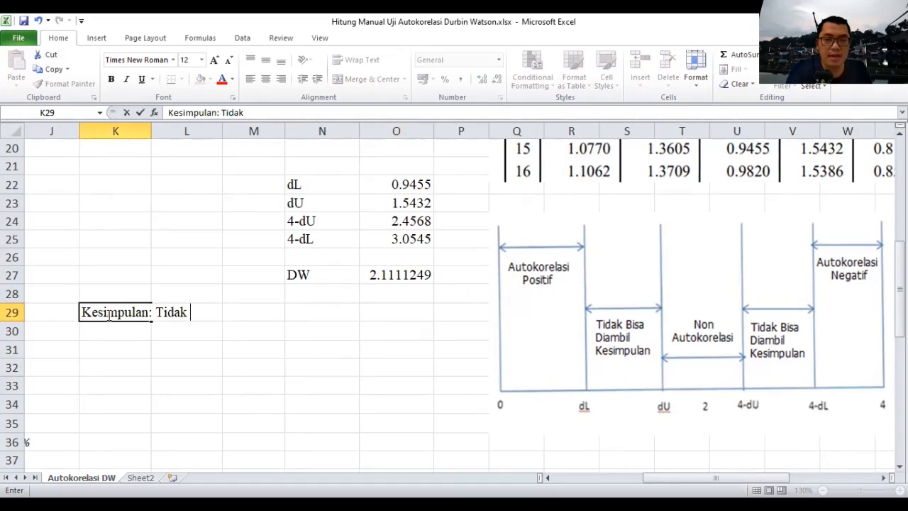
{"action": "type", "text": "terjadi au"}
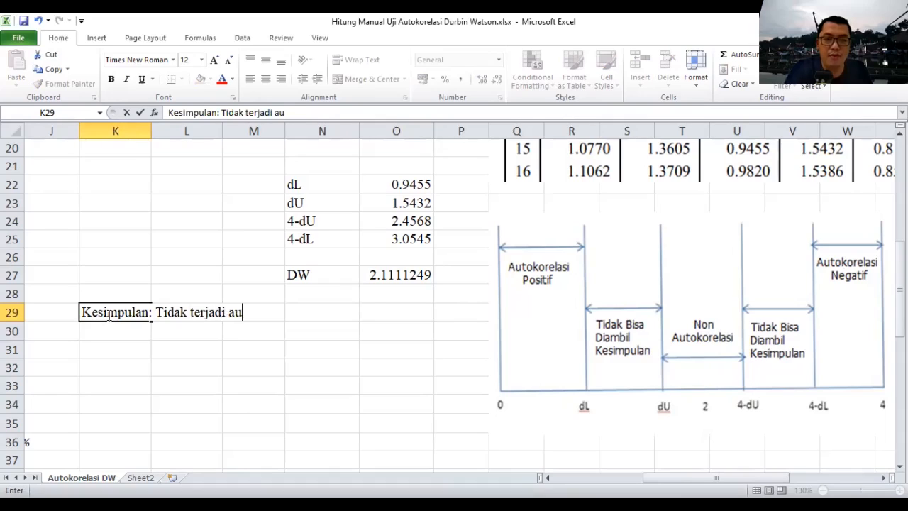
{"action": "type", "text": "tokorelasi"}
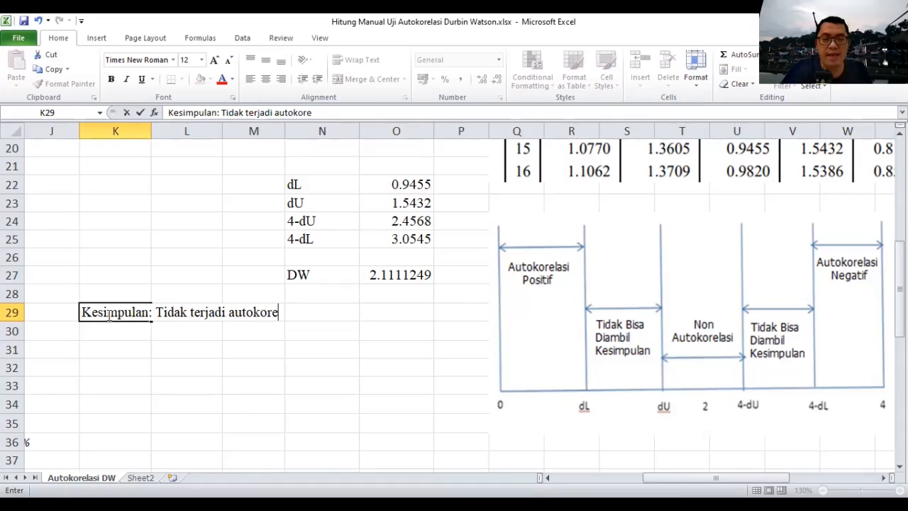
{"action": "left_click", "coordinate": [196, 349]}
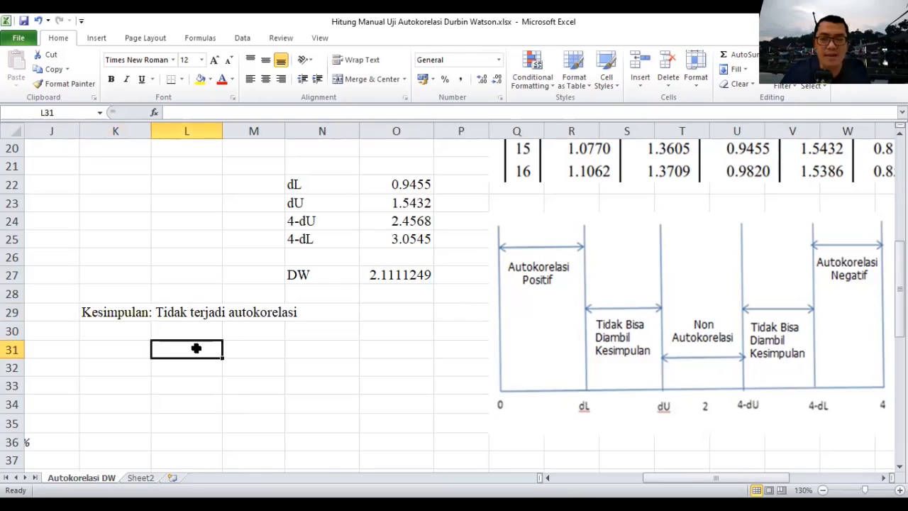